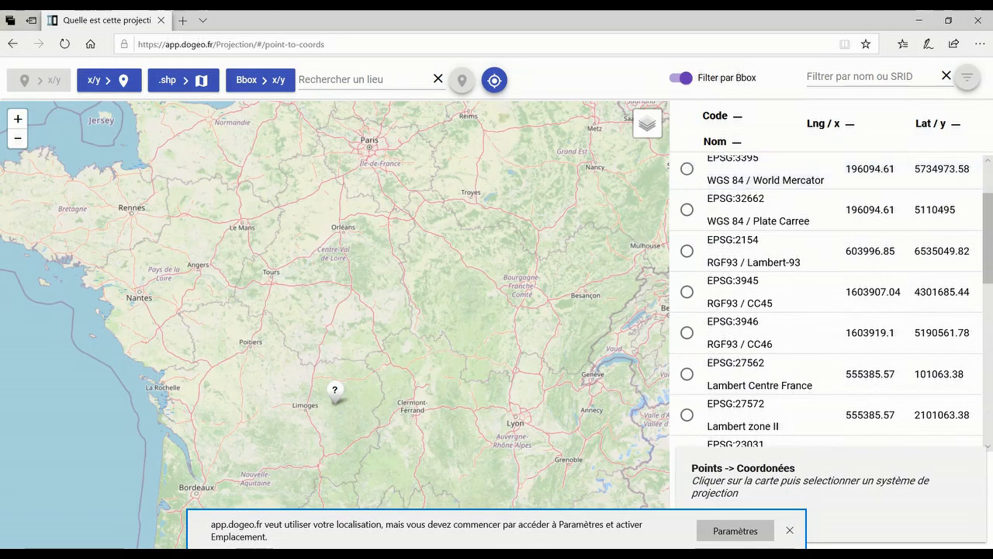
- Compare the point's coordinates across the listed projections, including RGF93 / Lambert-93, and close the web page and the project properties
{"action": "scroll", "coordinate": [826, 299], "scroll_direction": "up", "scroll_amount": 3}
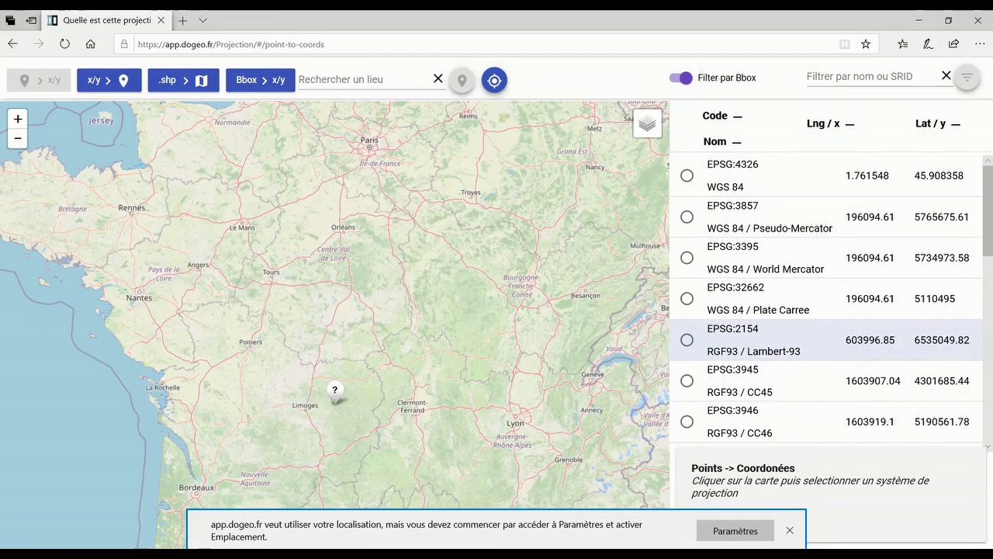
{"action": "scroll", "coordinate": [826, 339], "scroll_direction": "down", "scroll_amount": 1}
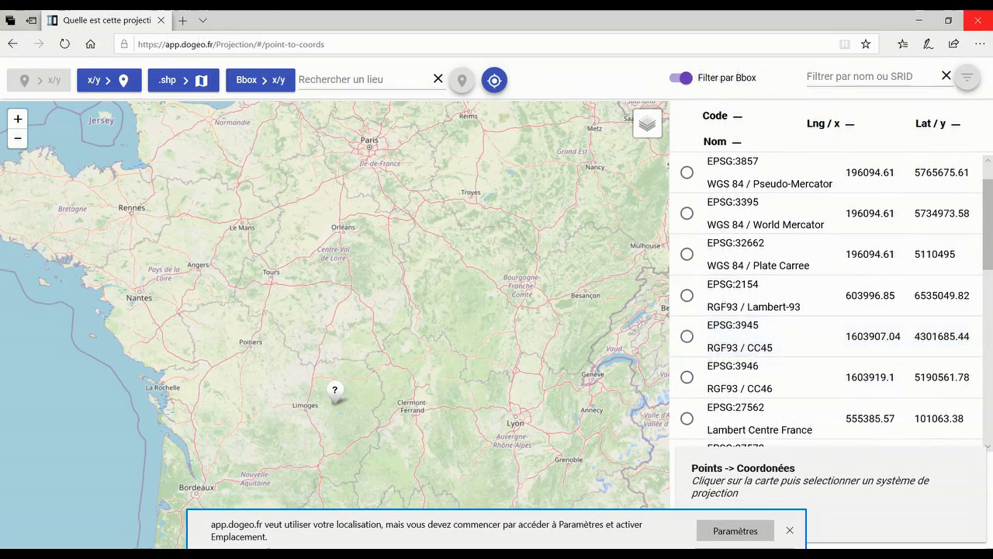
{"action": "left_click", "coordinate": [978, 20]}
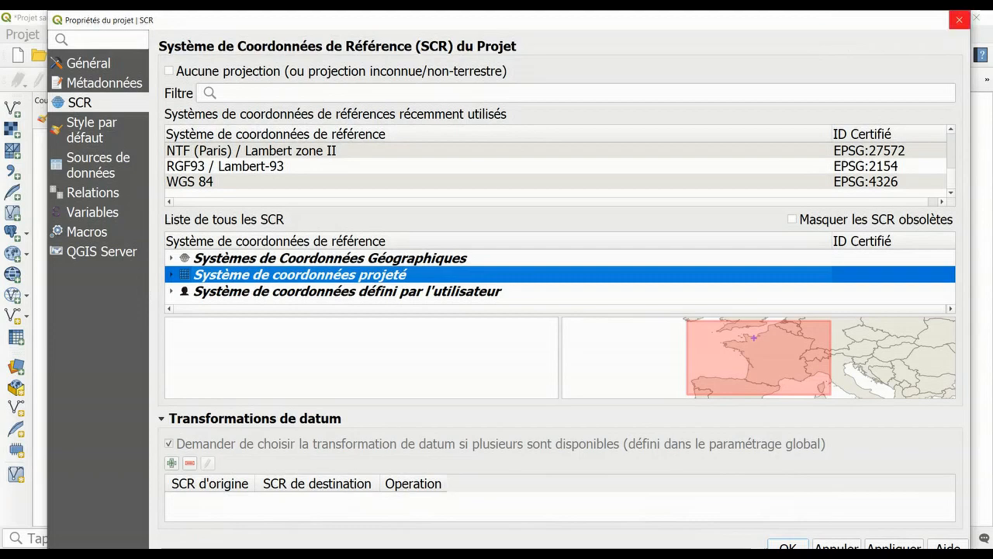
{"action": "left_click", "coordinate": [959, 20]}
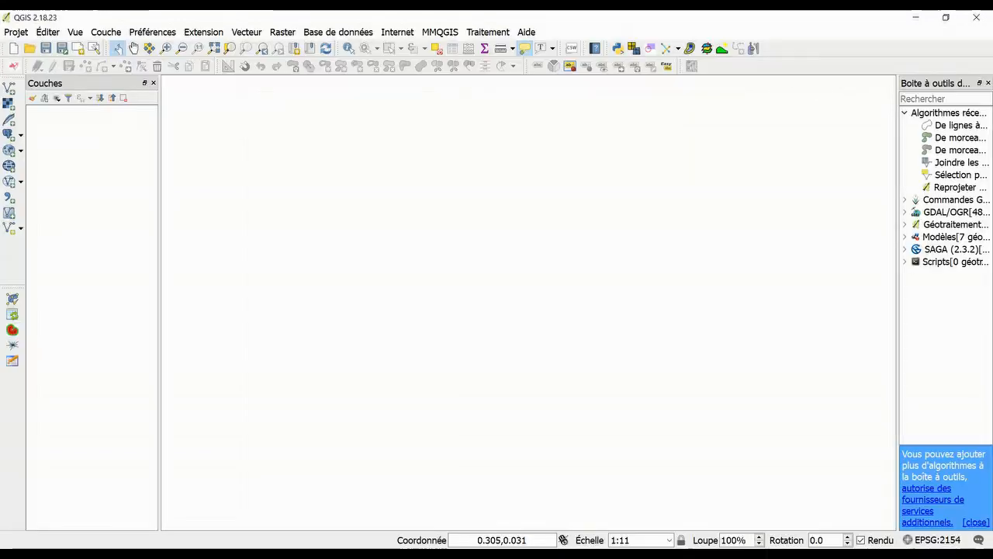
- Widen the layers panel and the processing toolbox in QGIS 2.18 so their contents are readable
{"action": "left_click_drag", "start_coordinate": [160, 310], "coordinate": [225, 310]}
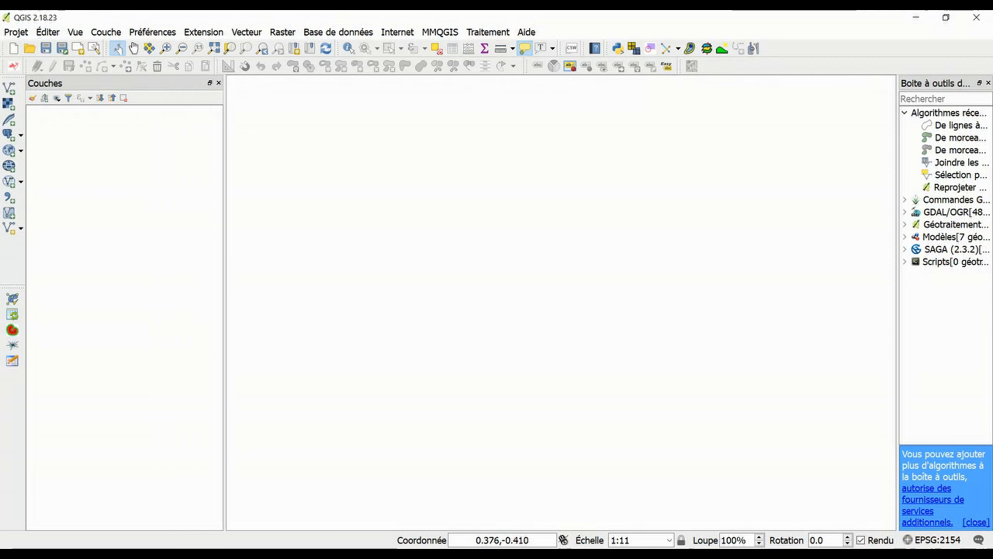
{"action": "left_click_drag", "start_coordinate": [898, 311], "coordinate": [759, 311]}
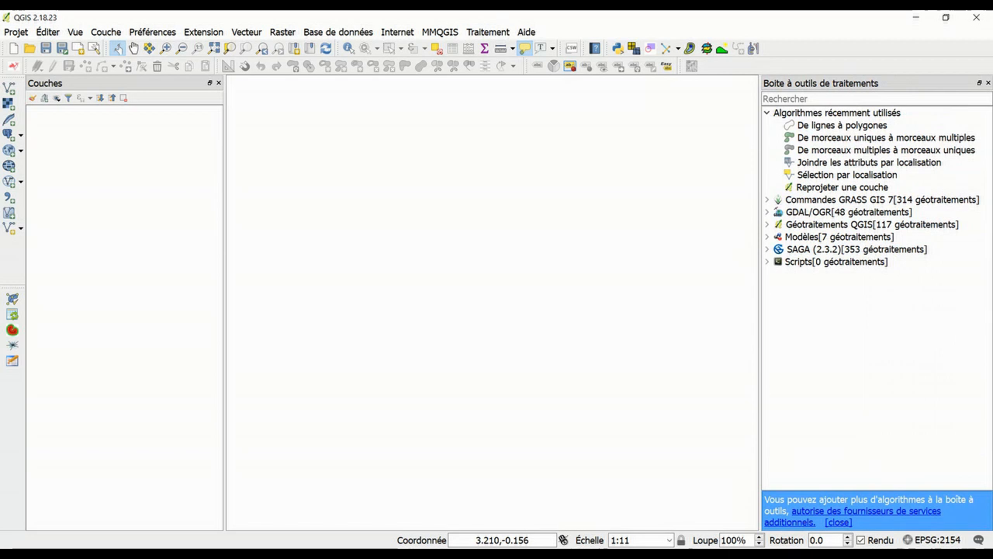
- Inspect the coordinate reference system settings in the project properties, and close them without changes
{"action": "left_click", "coordinate": [15, 31]}
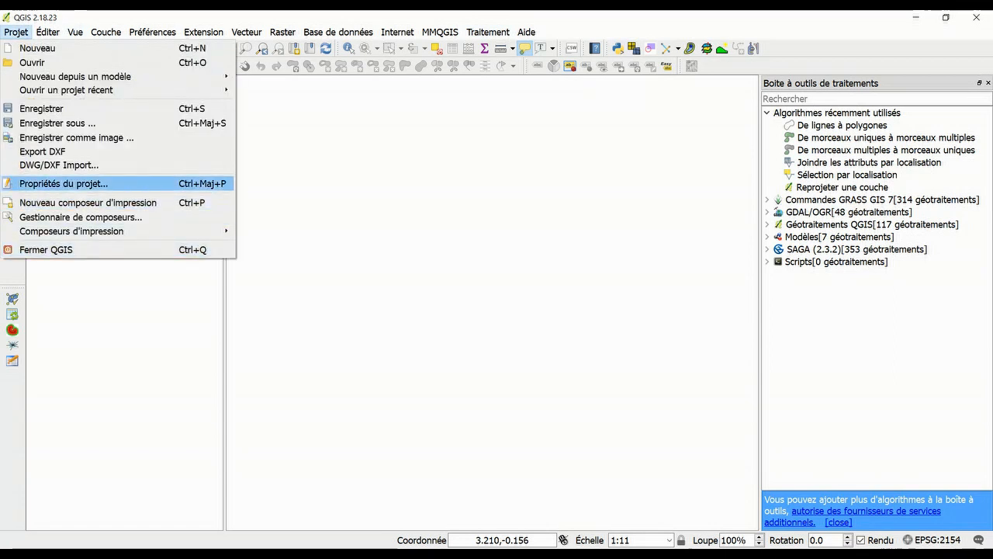
{"action": "left_click", "coordinate": [64, 184]}
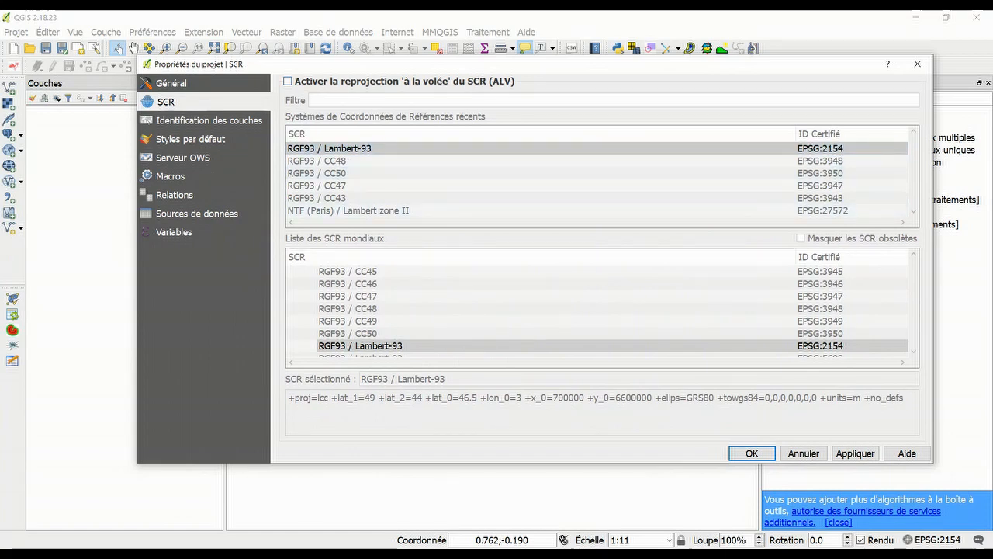
{"action": "left_click_drag", "start_coordinate": [516, 70], "coordinate": [489, 57]}
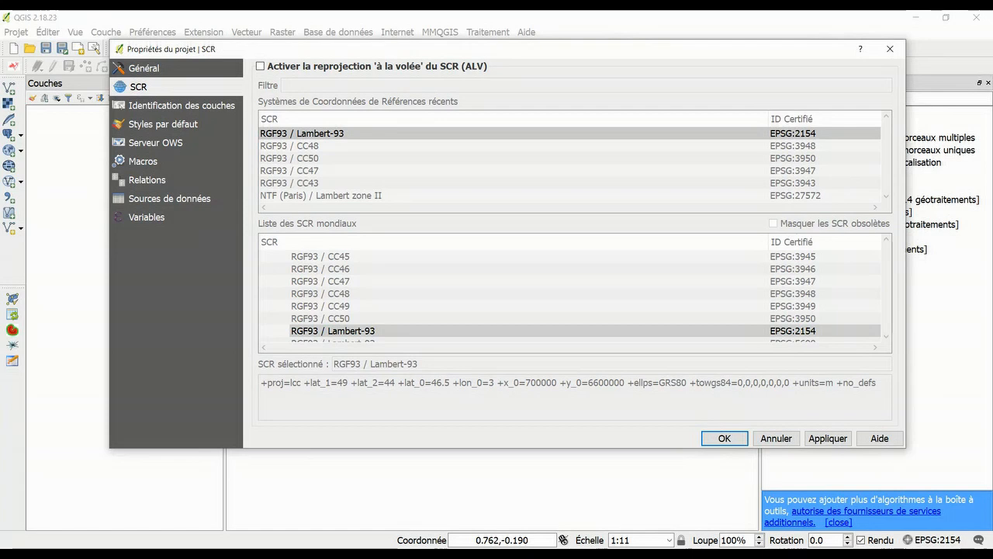
{"action": "left_click", "coordinate": [890, 48]}
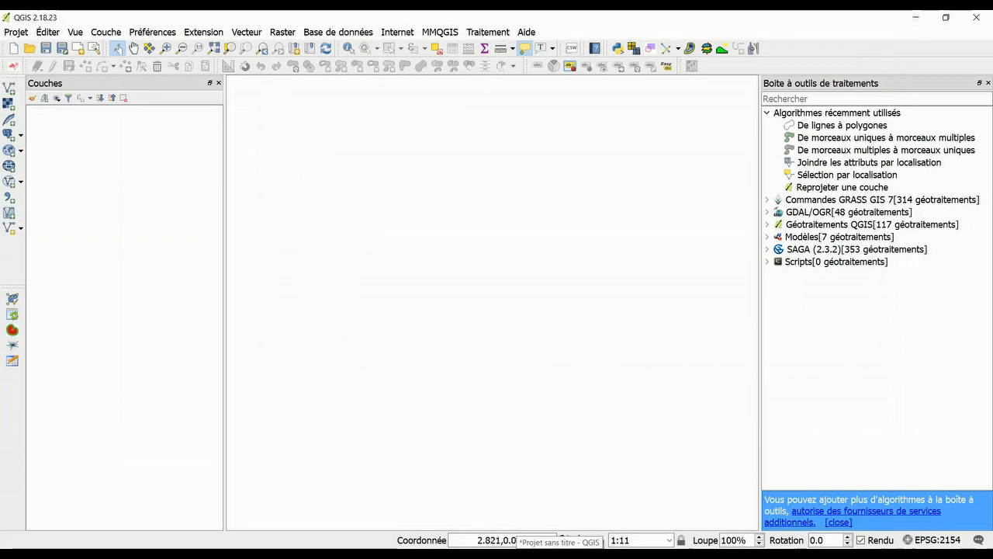
- Switch to File Explorer and open the Maltot folder on the desktop
{"action": "left_click", "coordinate": [915, 17]}
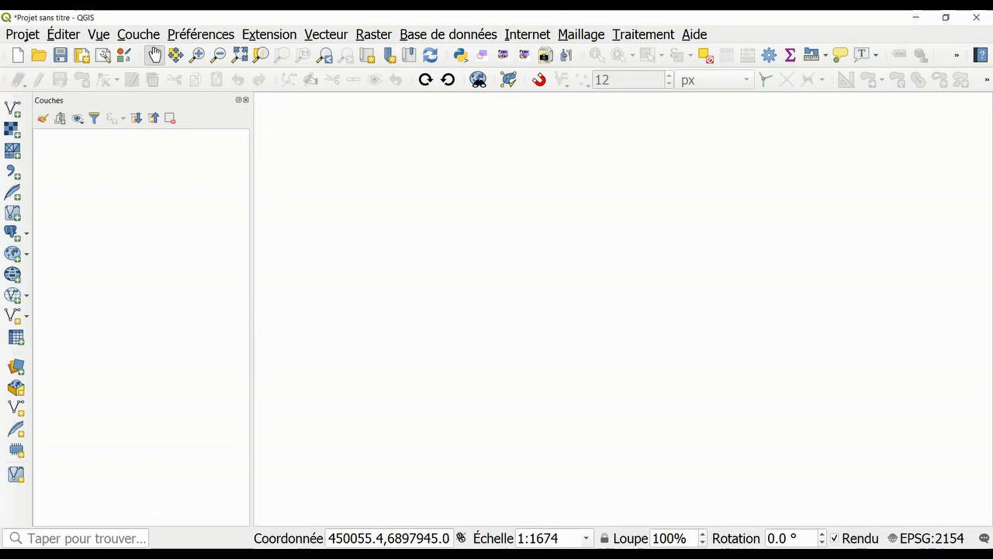
{"action": "key", "text": "alt+Tab"}
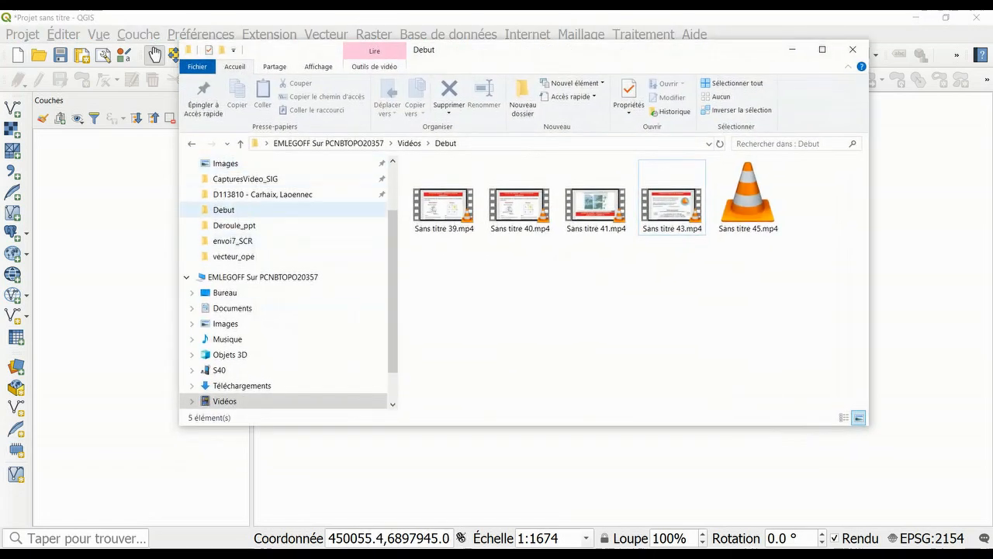
{"action": "left_click", "coordinate": [224, 293]}
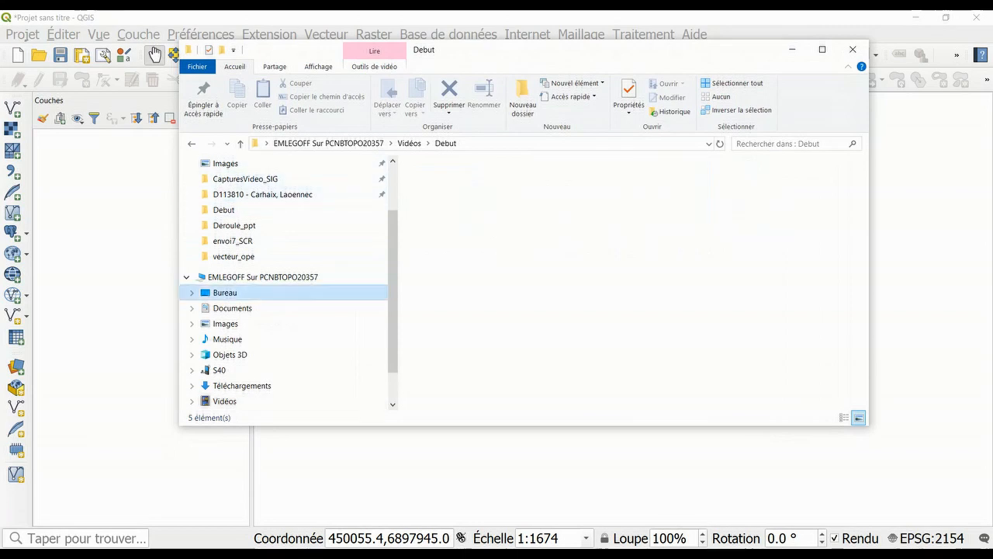
{"action": "scroll", "coordinate": [466, 365], "scroll_direction": "down", "scroll_amount": 5}
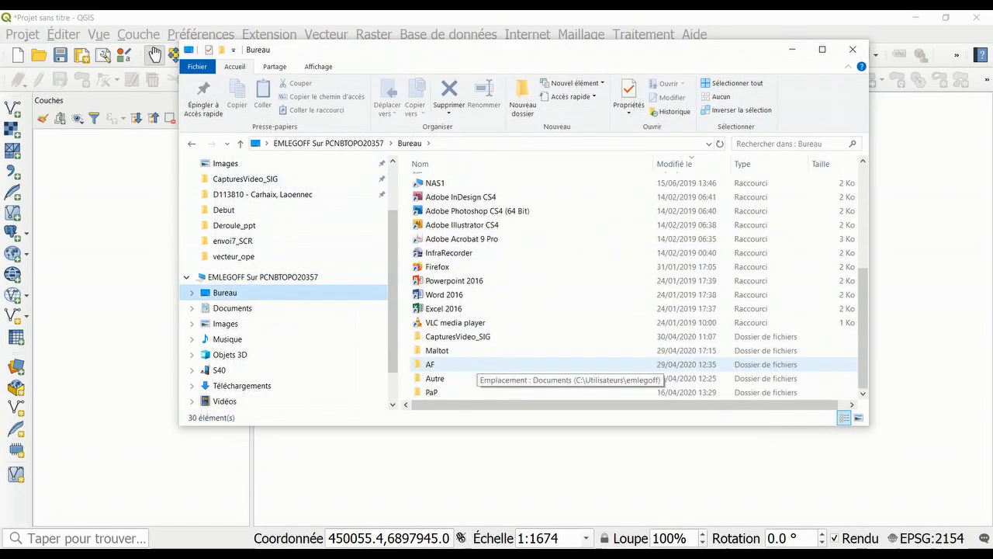
{"action": "double_click", "coordinate": [437, 350]}
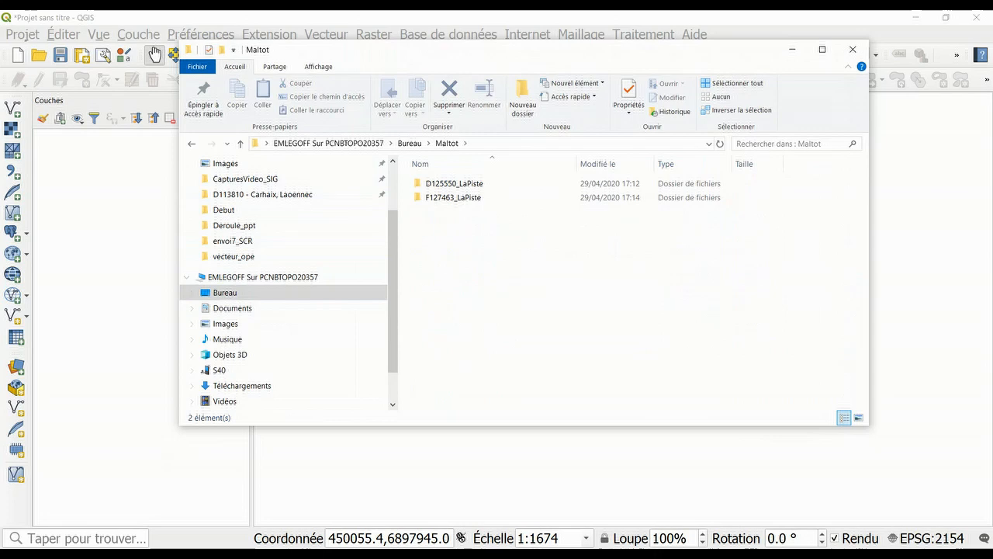
{"action": "left_click_drag", "start_coordinate": [559, 57], "coordinate": [547, 62]}
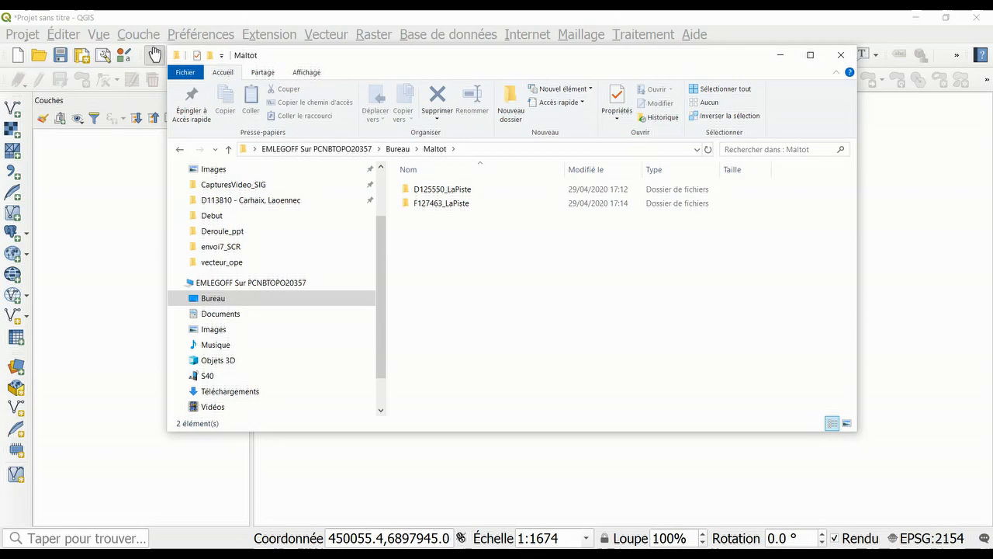
- Browse F127463_LaPiste to donnee_spatiale/topographie/topo_amenageur and select the Maltot_PlanTopo_amenageur DWG and DXF files
{"action": "left_click", "coordinate": [441, 204]}
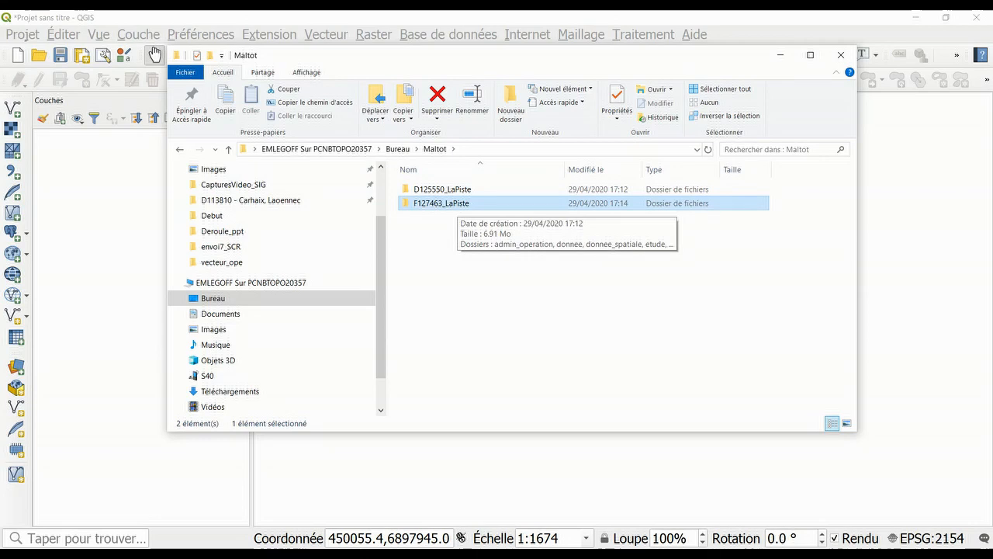
{"action": "double_click", "coordinate": [457, 203]}
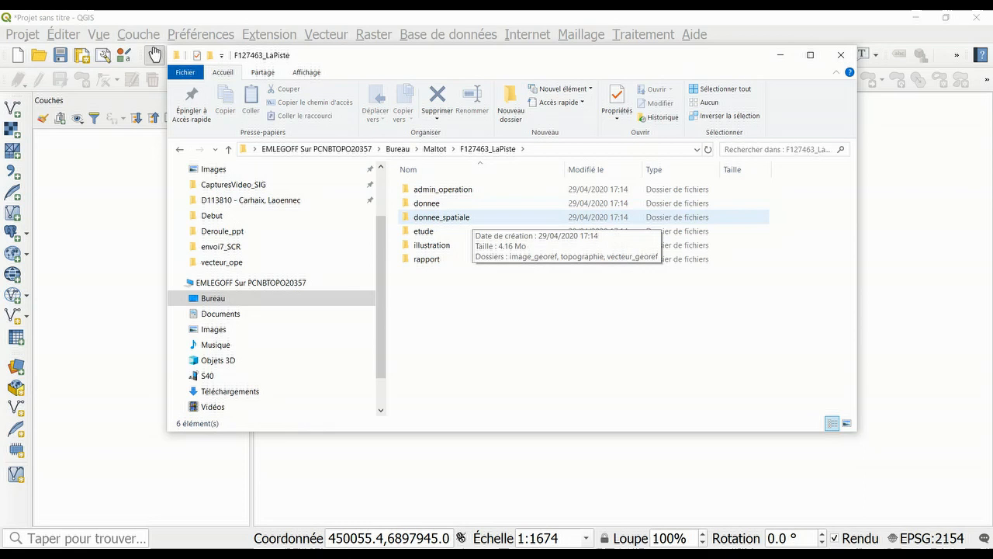
{"action": "double_click", "coordinate": [465, 217]}
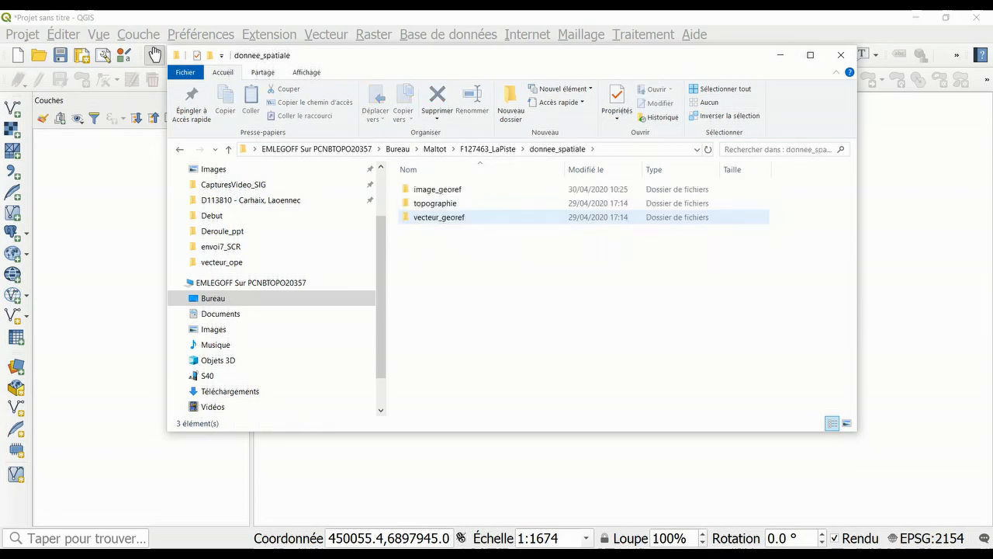
{"action": "double_click", "coordinate": [464, 204]}
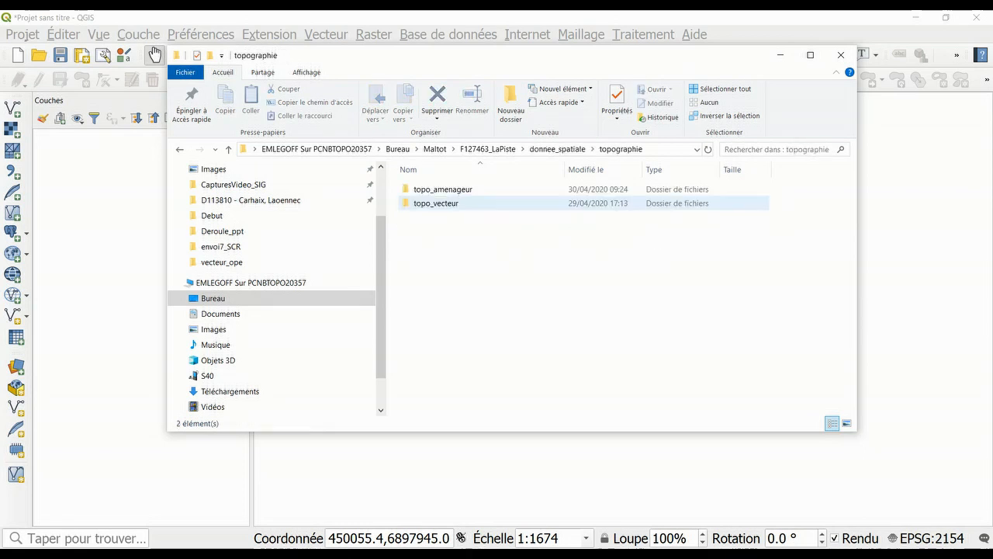
{"action": "double_click", "coordinate": [464, 190]}
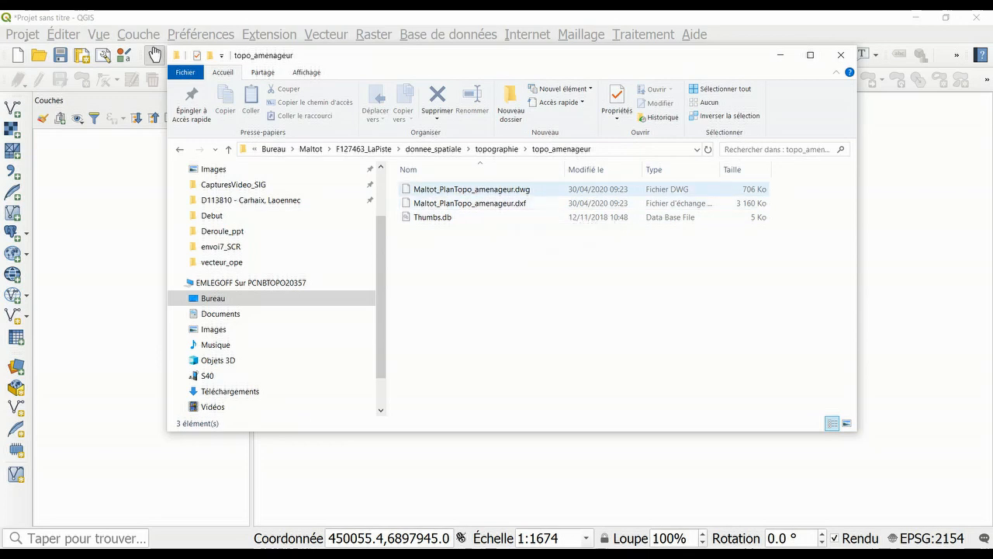
{"action": "left_click", "coordinate": [490, 190]}
{"action": "left_click", "coordinate": [469, 203], "text": "ctrl"}
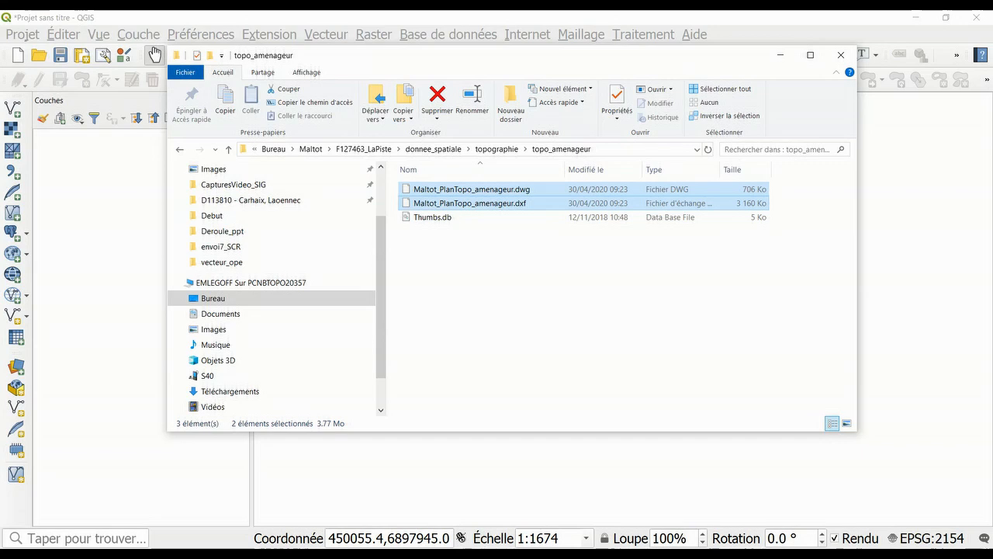
- Go to the vecteur_ope folder under F127463_LaPiste/donnee_spatiale/vecteur_georef and look through its shapefile components
{"action": "left_click", "coordinate": [363, 148]}
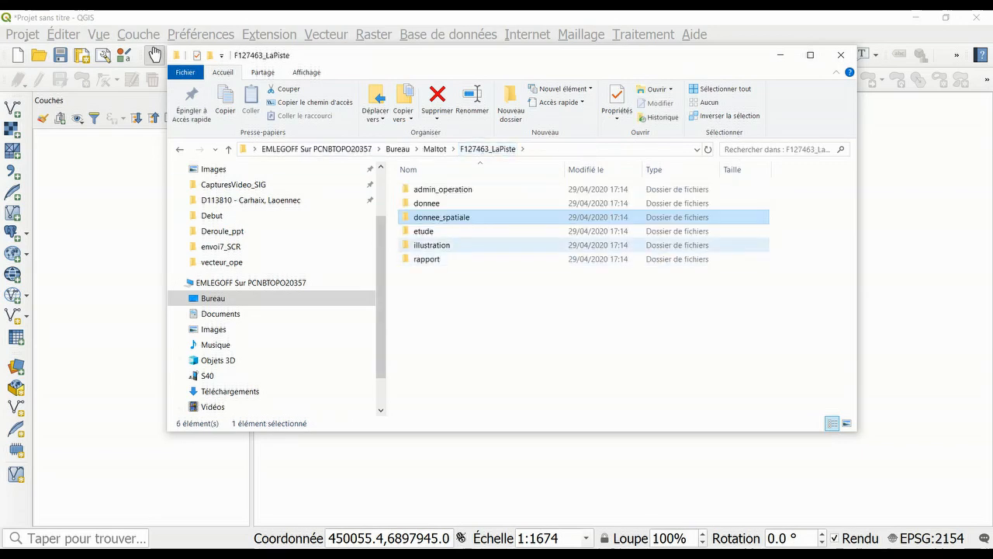
{"action": "double_click", "coordinate": [440, 217]}
{"action": "double_click", "coordinate": [440, 217]}
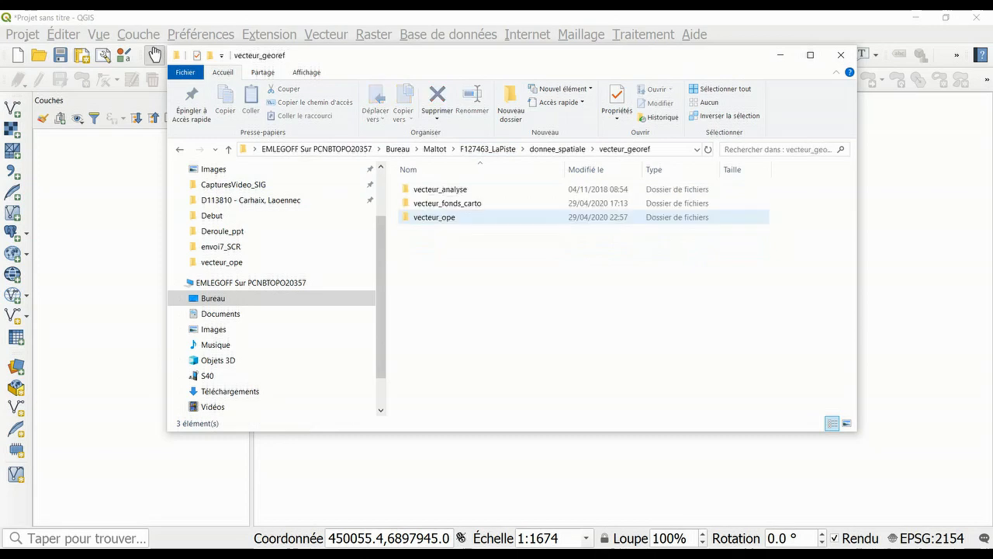
{"action": "double_click", "coordinate": [441, 218]}
{"action": "scroll", "coordinate": [442, 326], "scroll_direction": "down", "scroll_amount": 3}
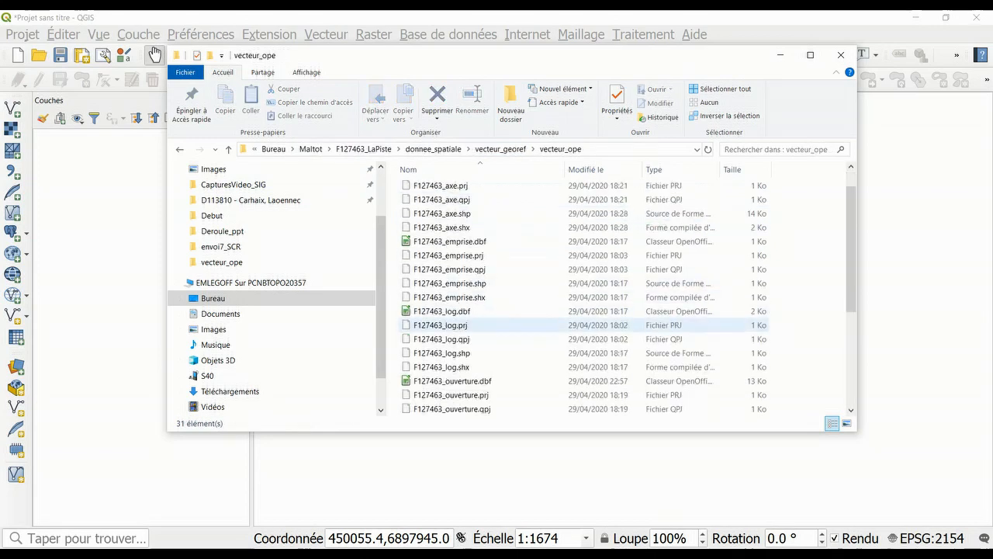
{"action": "scroll", "coordinate": [443, 326], "scroll_direction": "up", "scroll_amount": 4}
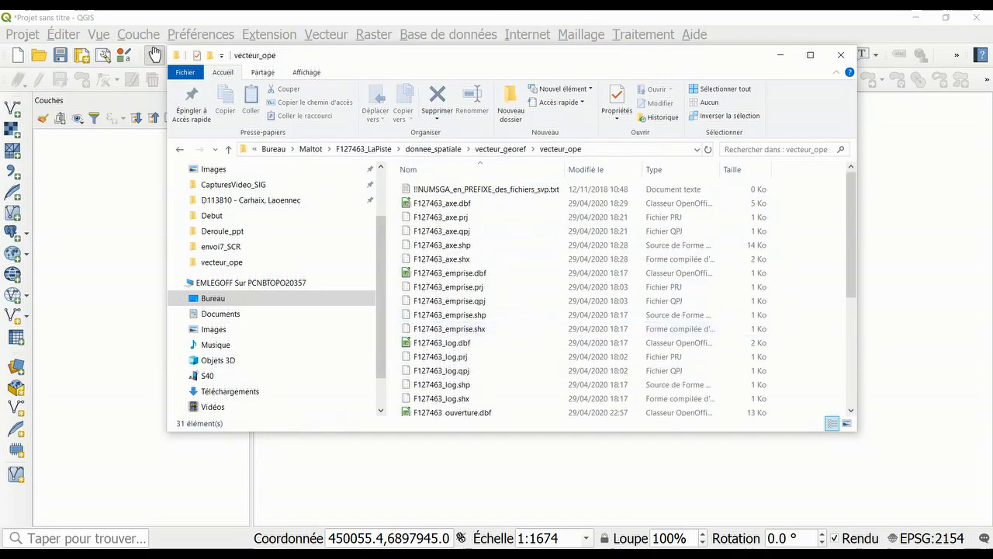
- Return to the Maltot folder, select D125550_LaPiste, and minimize File Explorer
{"action": "left_click", "coordinate": [311, 149]}
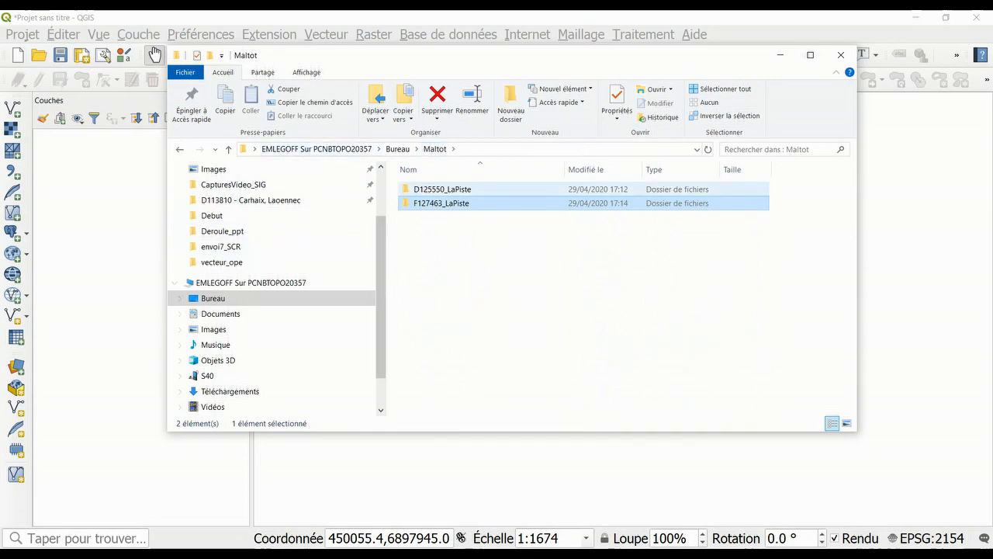
{"action": "left_click", "coordinate": [443, 189]}
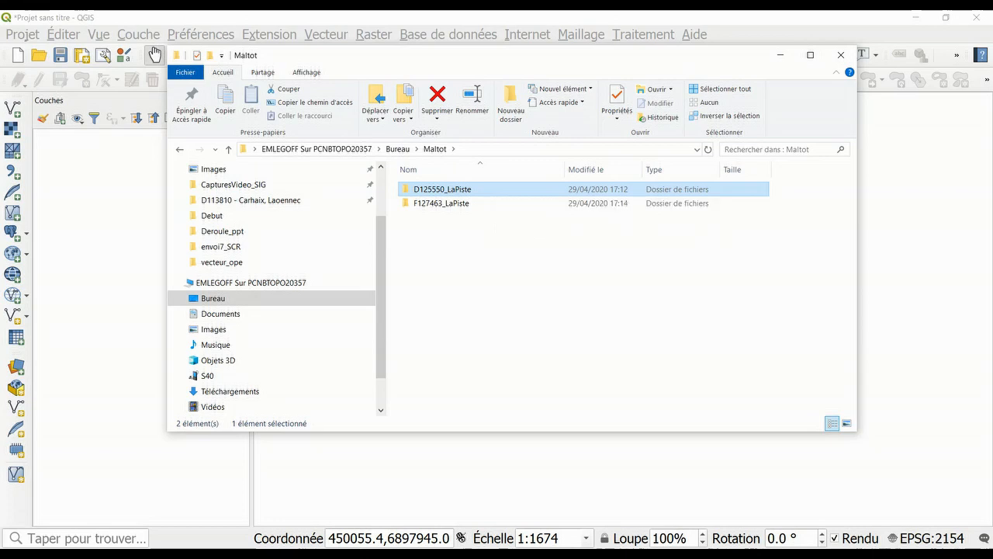
{"action": "left_click", "coordinate": [781, 55]}
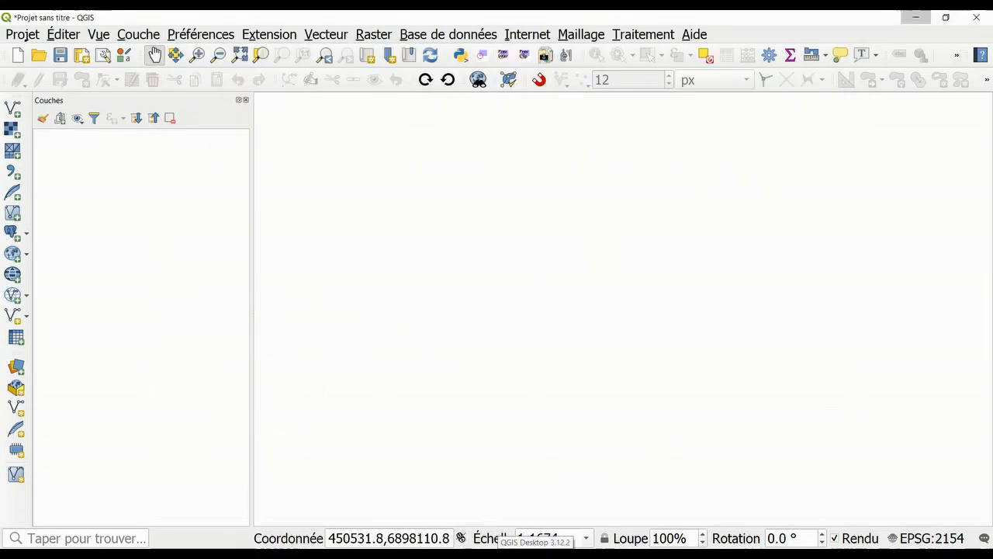
- Switch to QGIS 2.18 and save the project as Maltot in the desktop's Maltot folder
{"action": "left_click", "coordinate": [535, 554]}
{"action": "left_click", "coordinate": [511, 554]}
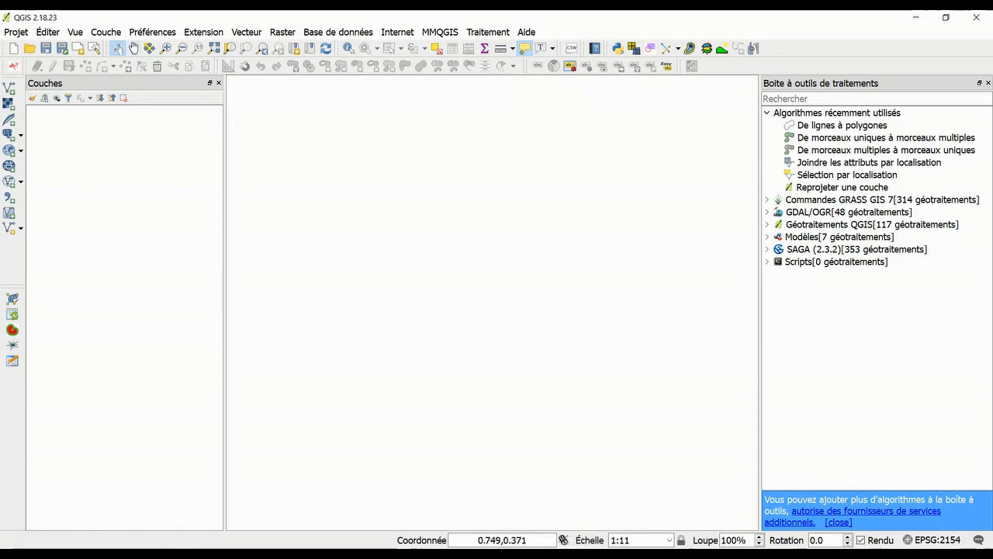
{"action": "left_click", "coordinate": [15, 32]}
{"action": "left_click", "coordinate": [41, 108]}
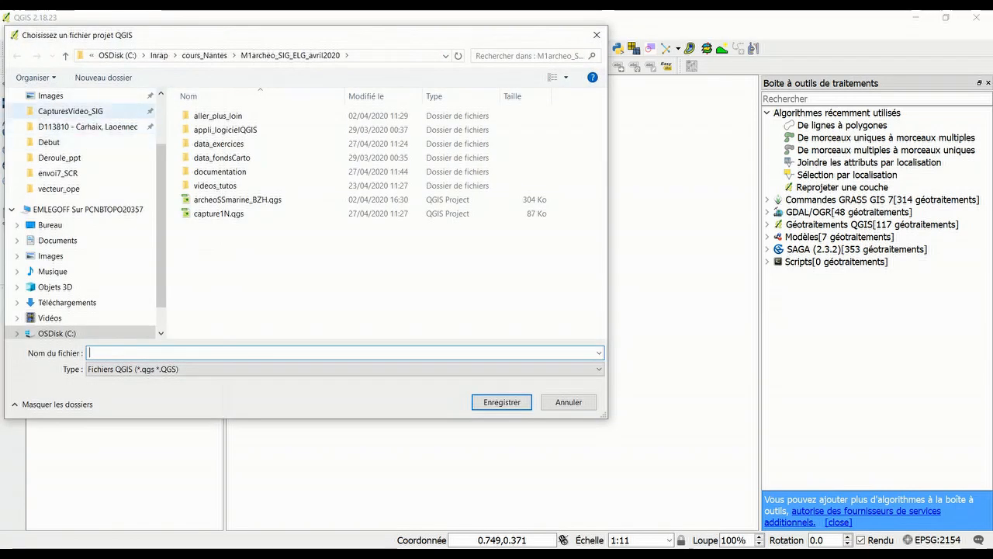
{"action": "left_click", "coordinate": [49, 224]}
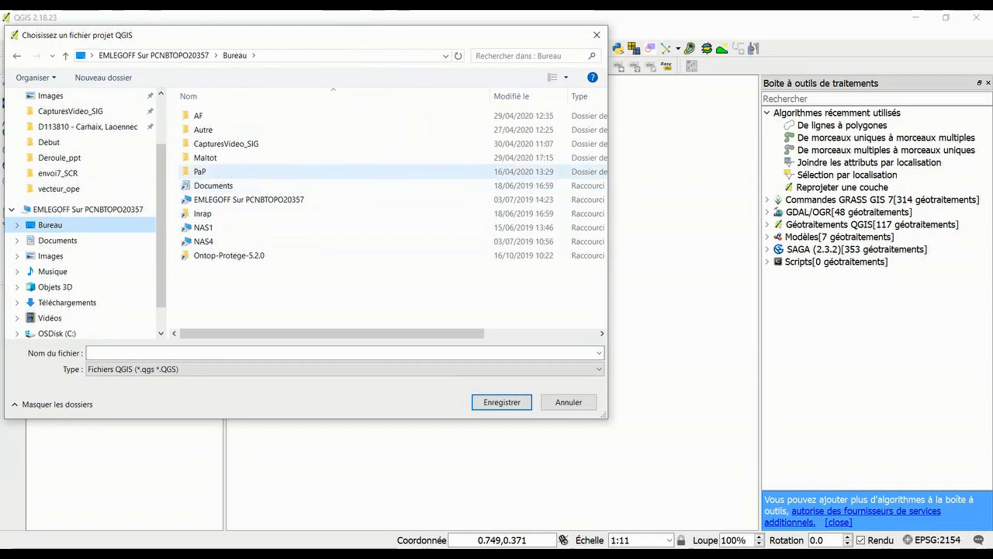
{"action": "double_click", "coordinate": [205, 157]}
{"action": "type", "text": "Maltot"}
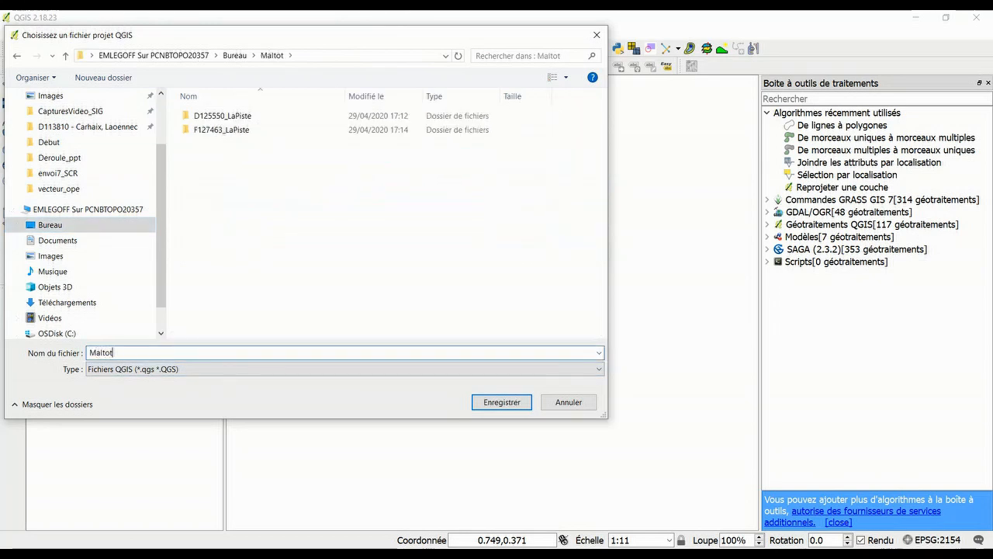
{"action": "key", "text": "Return"}
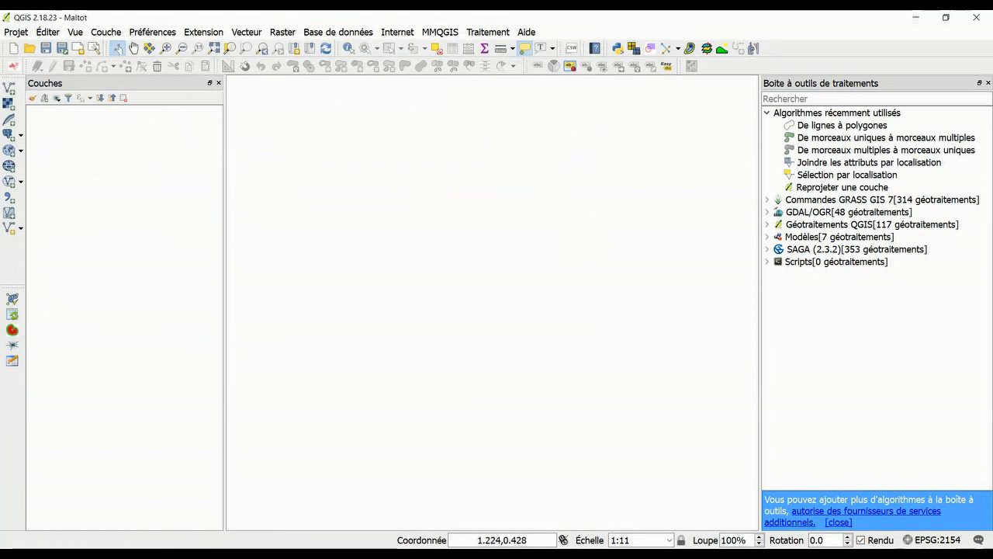
- In the QGIS options, set the default CRS for new projects to RGF93 / Lambert-93 (EPSG:2154), filtering the CRS list by 2154
{"action": "left_click", "coordinate": [152, 32]}
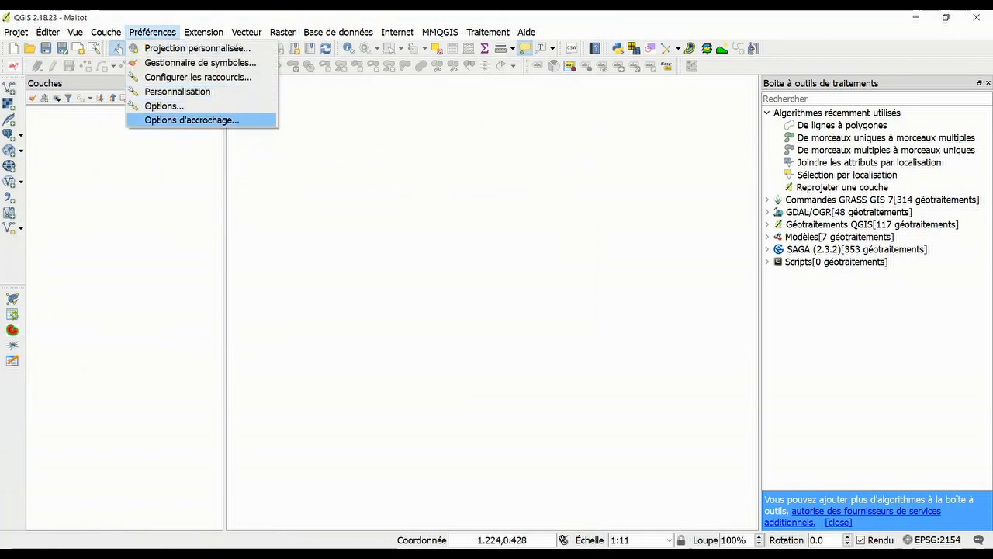
{"action": "left_click", "coordinate": [164, 106]}
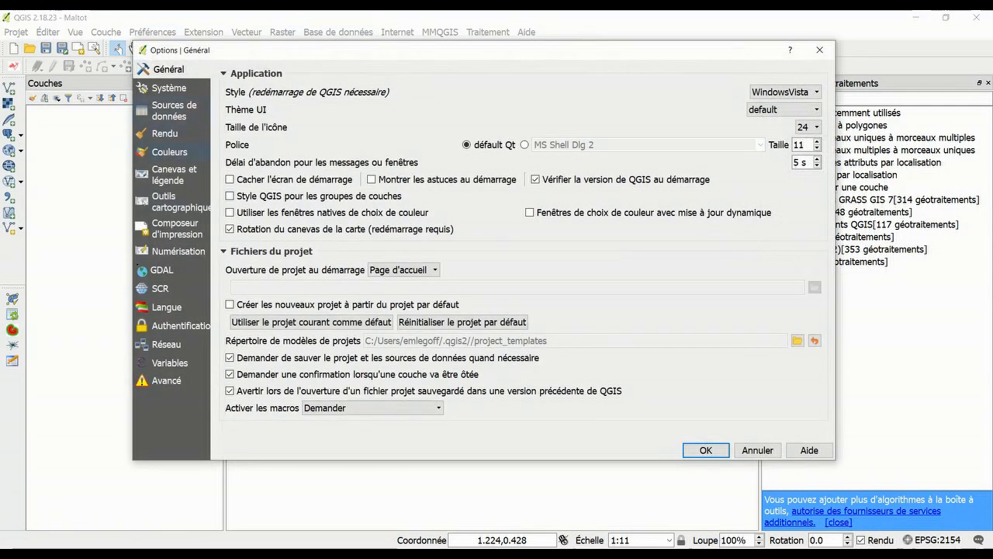
{"action": "left_click", "coordinate": [161, 289]}
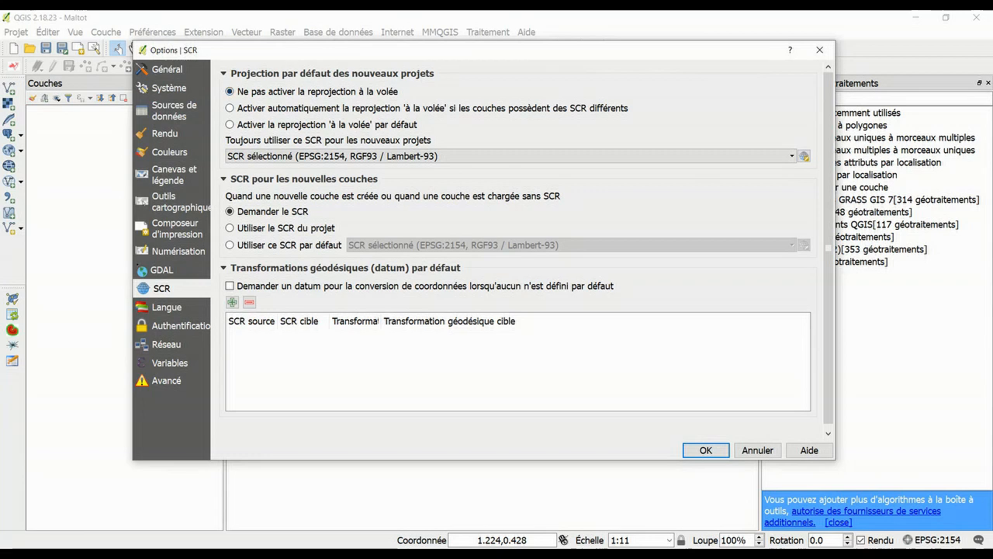
{"action": "left_click_drag", "start_coordinate": [211, 289], "coordinate": [267, 289]}
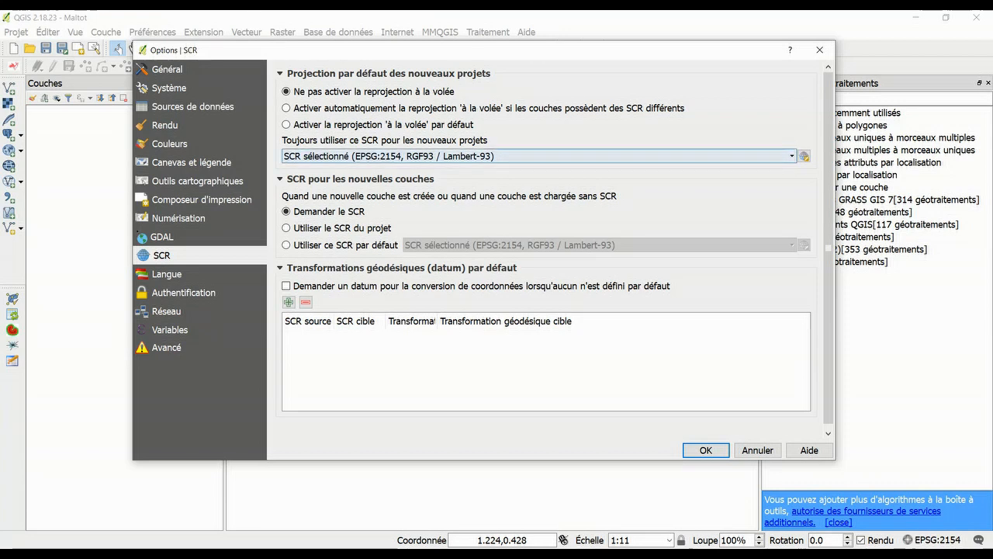
{"action": "left_click", "coordinate": [804, 156]}
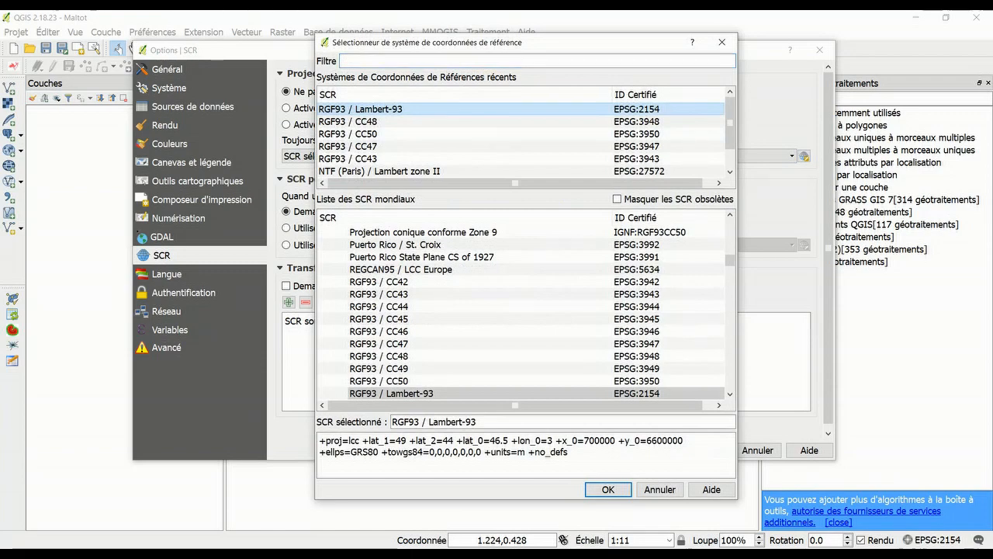
{"action": "type", "text": "2154"}
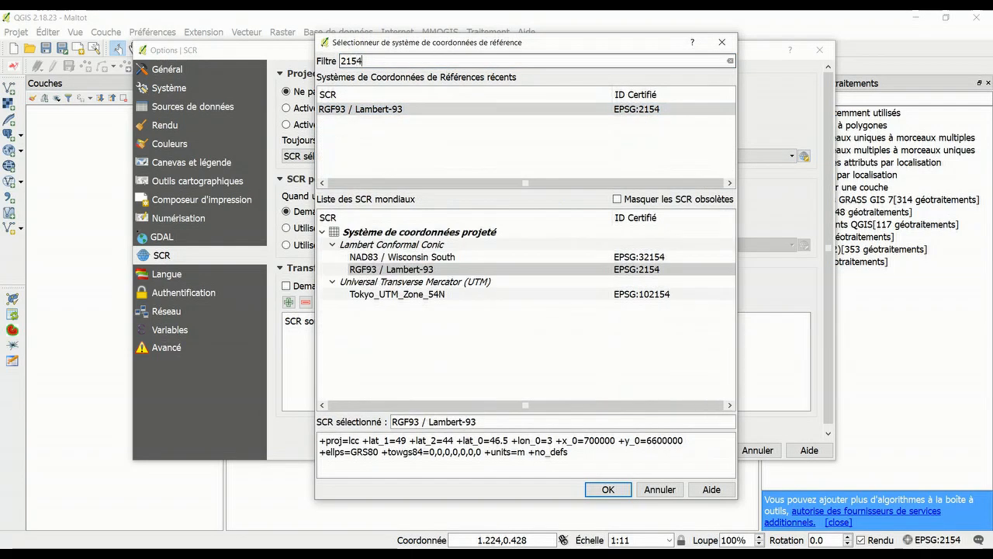
{"action": "left_click", "coordinate": [608, 489]}
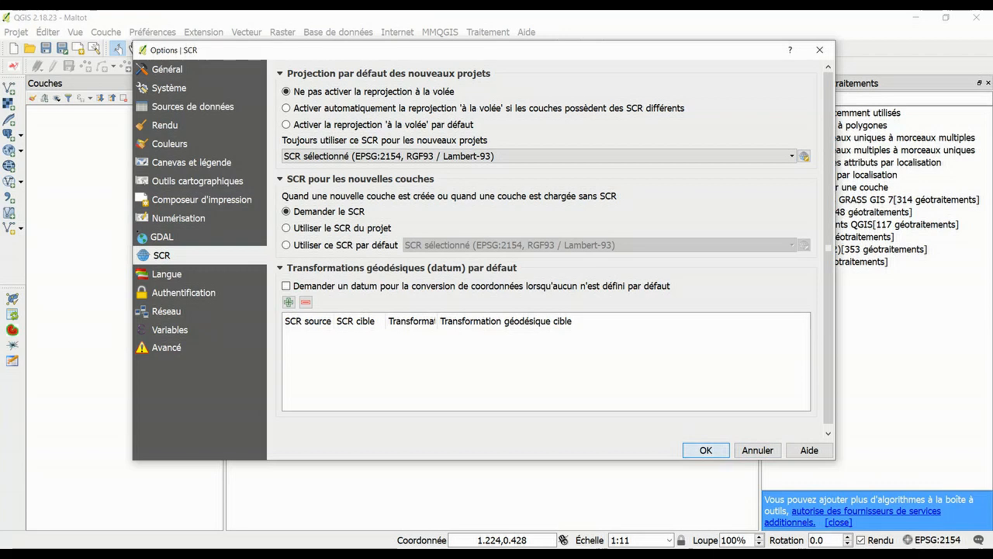
{"action": "key", "text": "Return"}
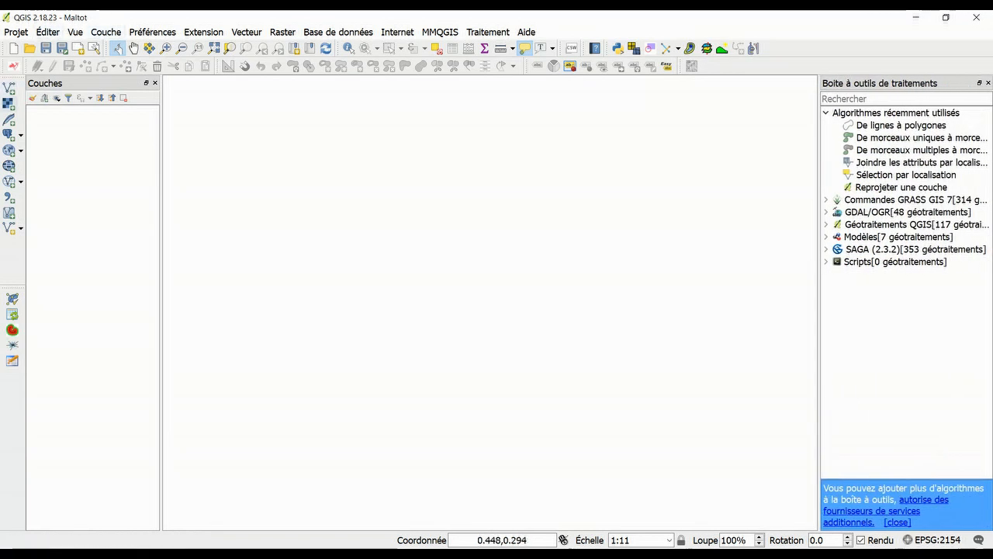
- Start adding a vector layer and browse to Maltot/F127463_LaPiste/donnee_spatiale/vecteur_georef/vecteur_ope for the source files
{"action": "left_click", "coordinate": [9, 89]}
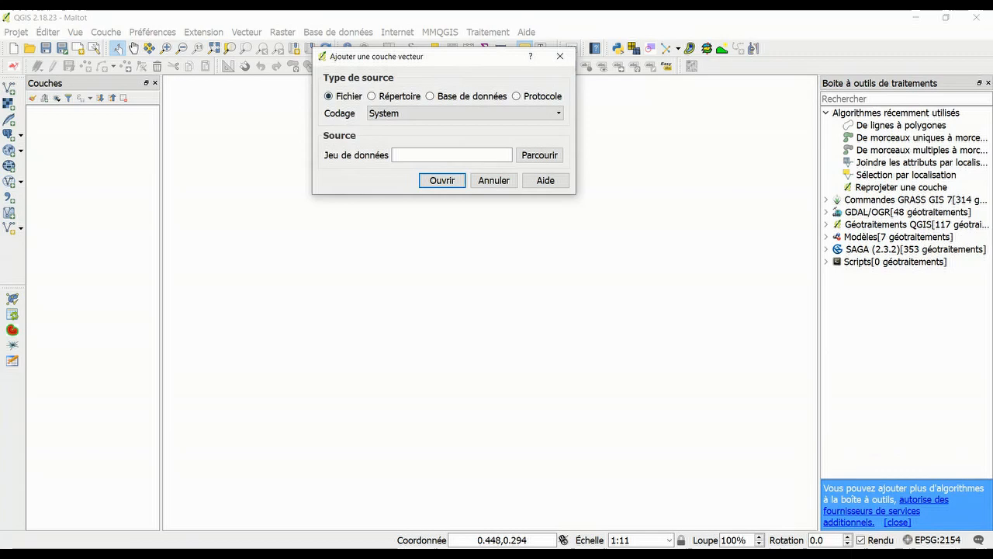
{"action": "left_click", "coordinate": [539, 155]}
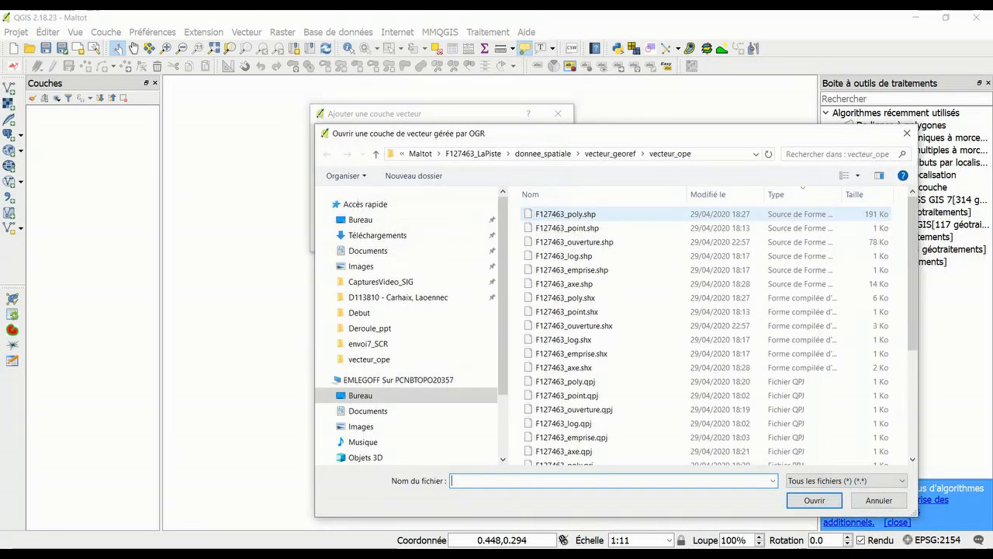
{"action": "left_click", "coordinate": [420, 153]}
{"action": "left_click_drag", "start_coordinate": [468, 141], "coordinate": [375, 91]}
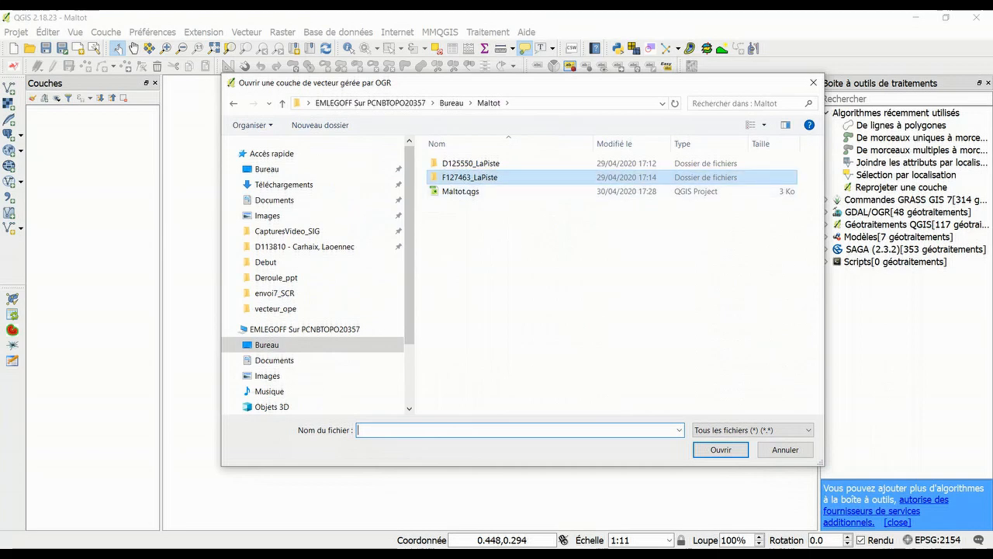
{"action": "double_click", "coordinate": [536, 177]}
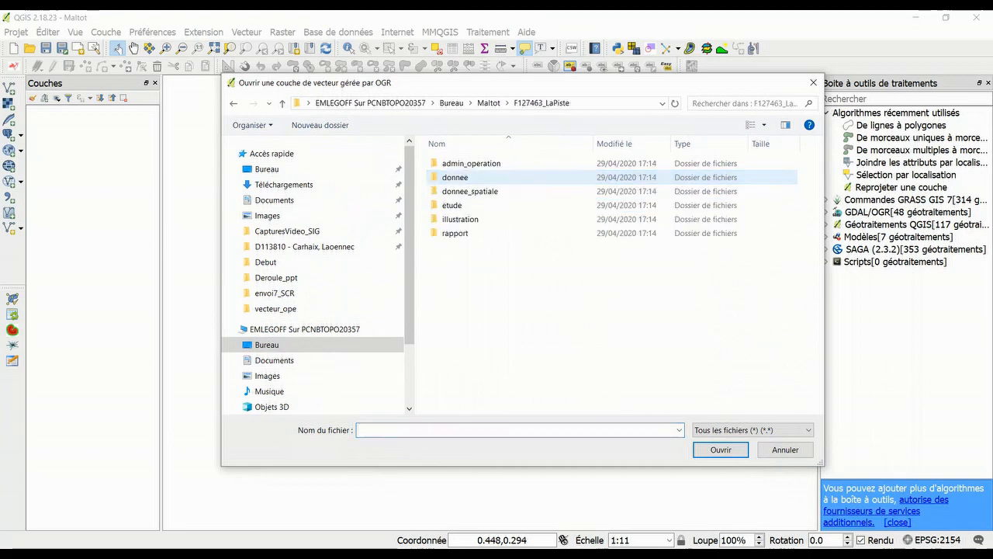
{"action": "double_click", "coordinate": [535, 191]}
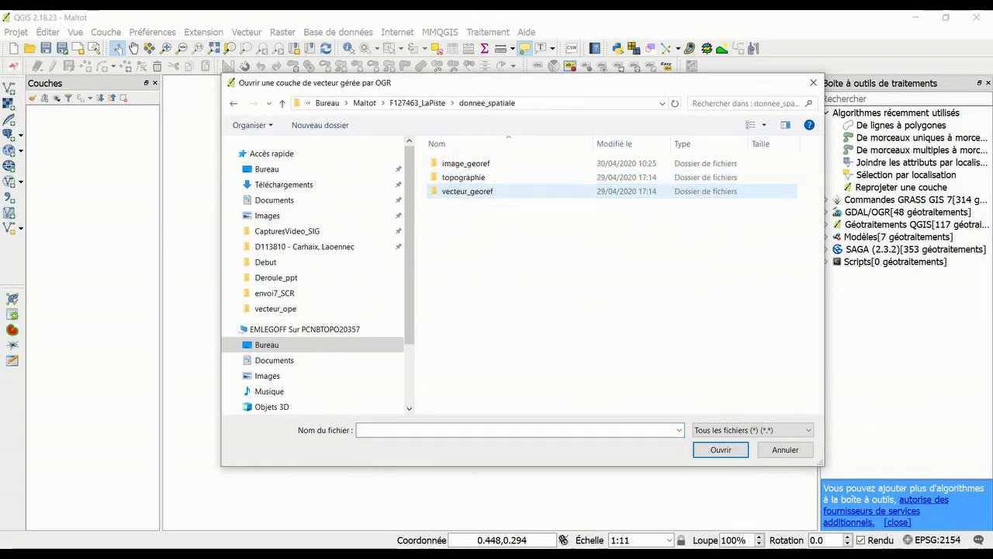
{"action": "double_click", "coordinate": [536, 190]}
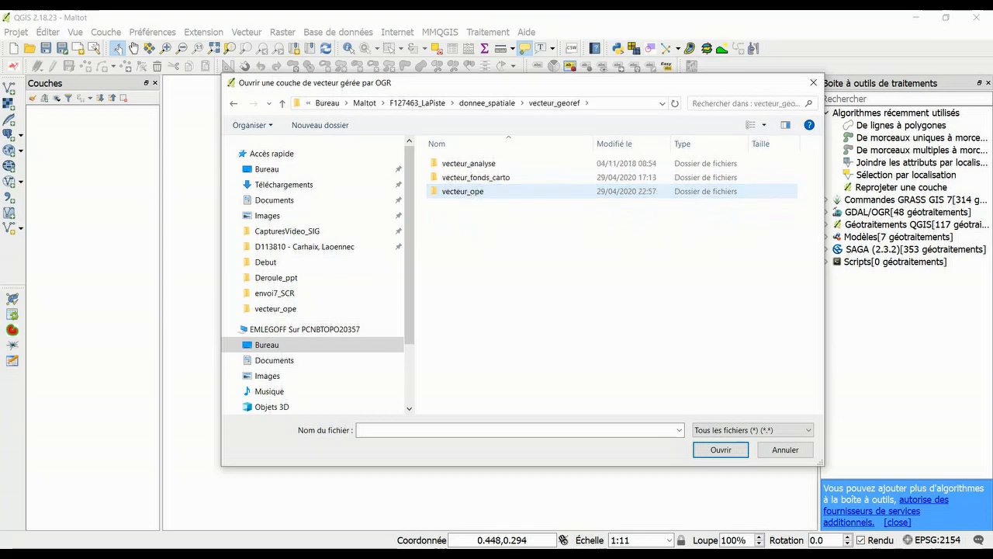
{"action": "double_click", "coordinate": [535, 191]}
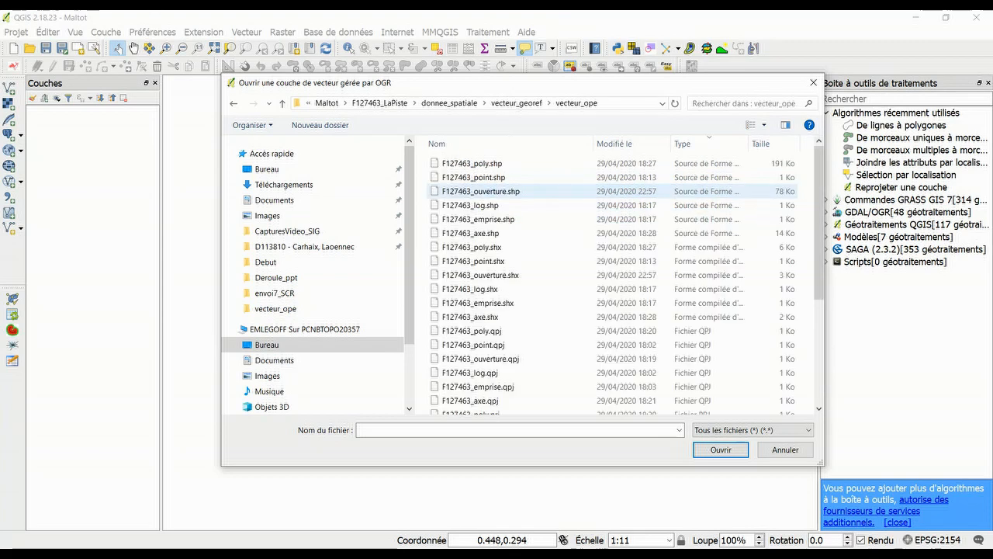
- Load the shapefiles F127463_emprise.shp and F127463_poly.shp together as vector layers
{"action": "left_click", "coordinate": [479, 219]}
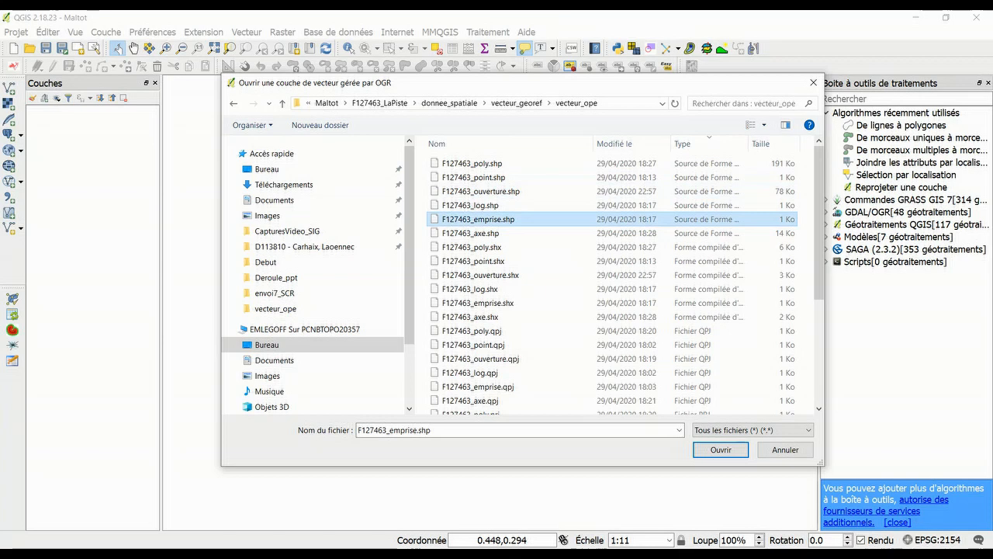
{"action": "left_click", "coordinate": [690, 144]}
{"action": "left_click", "coordinate": [691, 144]}
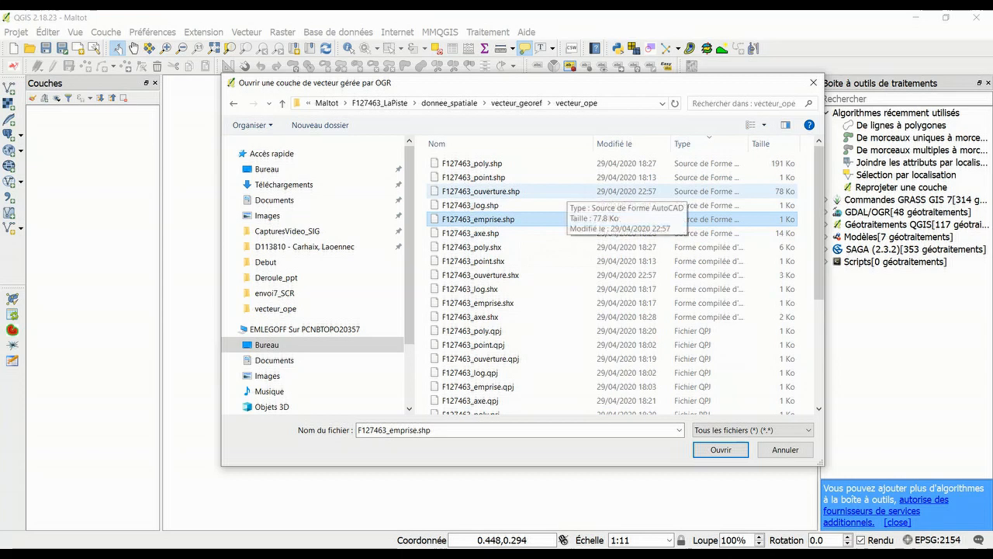
{"action": "left_click", "coordinate": [473, 163], "text": "ctrl"}
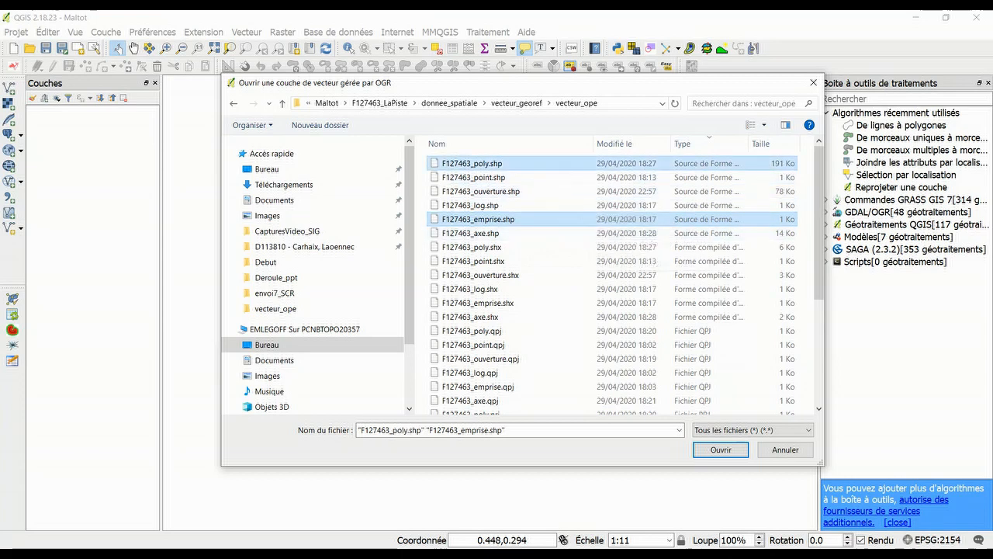
{"action": "left_click", "coordinate": [721, 450]}
{"action": "left_click", "coordinate": [440, 237]}
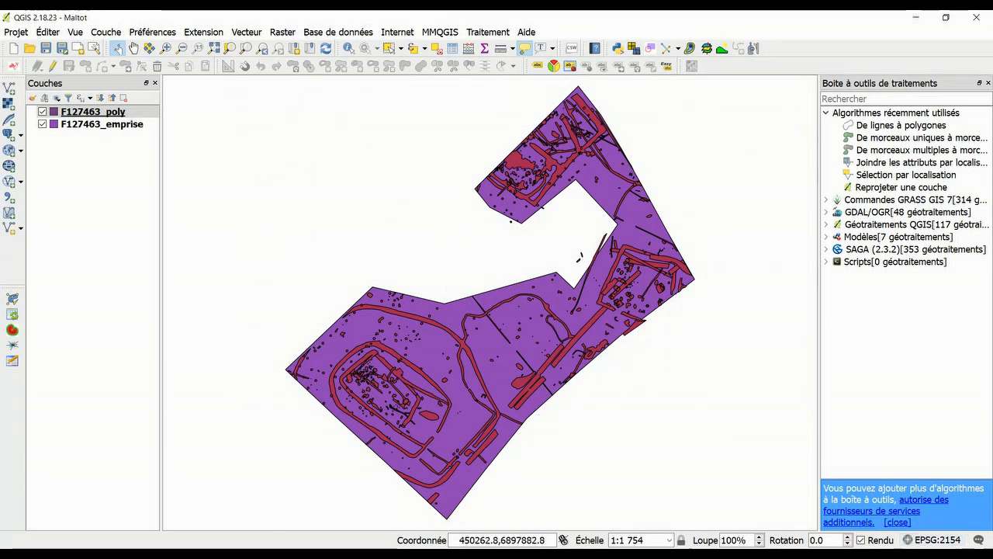
- Check the map coordinates and the coordinate reference system in the general properties of the F127463_poly and F127463_emprise layers
{"action": "left_click", "coordinate": [502, 540]}
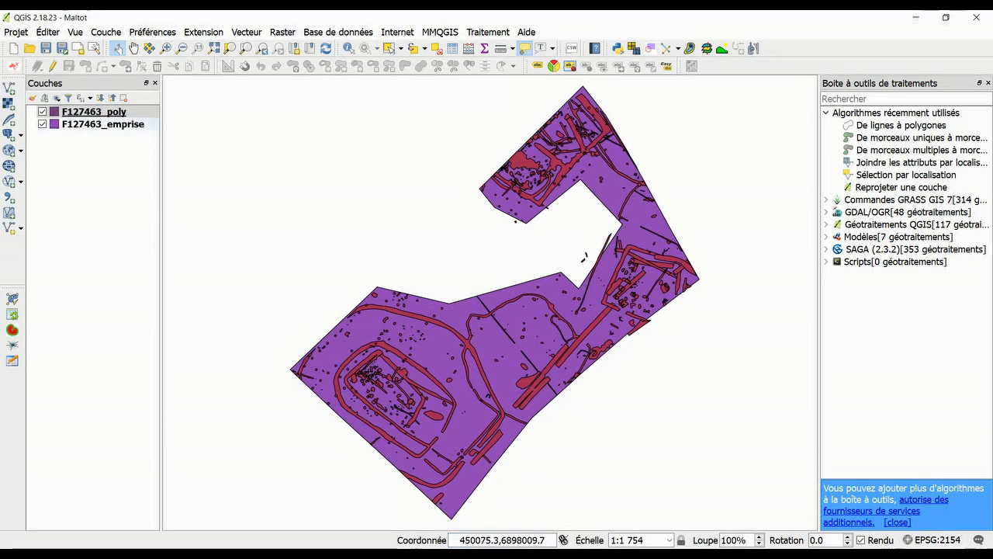
{"action": "right_click", "coordinate": [109, 113]}
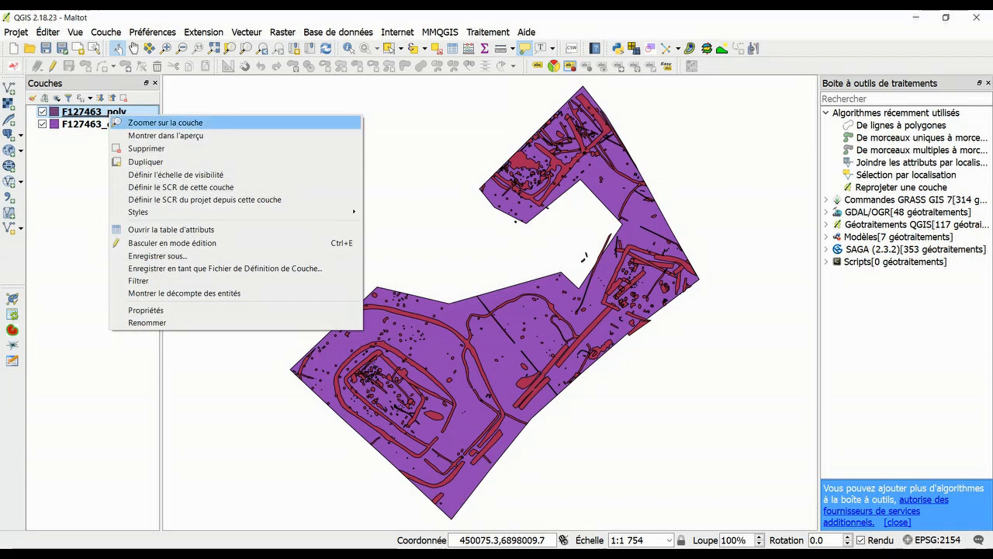
{"action": "left_click", "coordinate": [146, 310]}
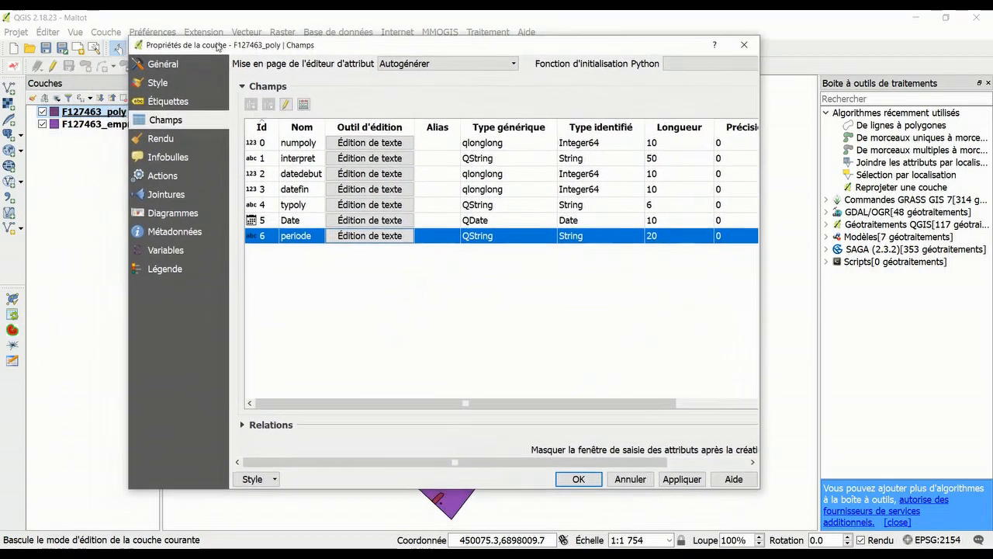
{"action": "left_click_drag", "start_coordinate": [217, 47], "coordinate": [220, 46]}
{"action": "left_click", "coordinate": [165, 65]}
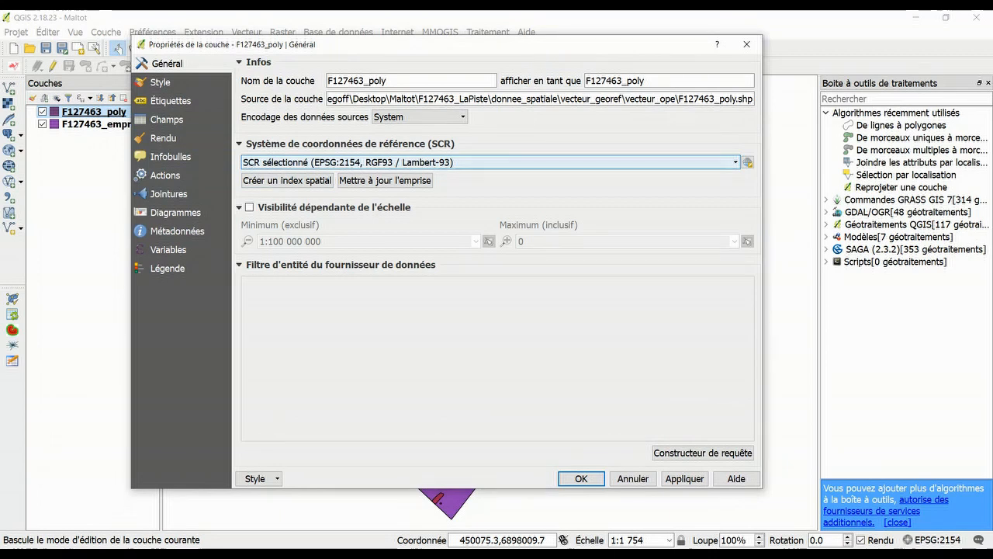
{"action": "left_click", "coordinate": [746, 44]}
{"action": "right_click", "coordinate": [149, 124]}
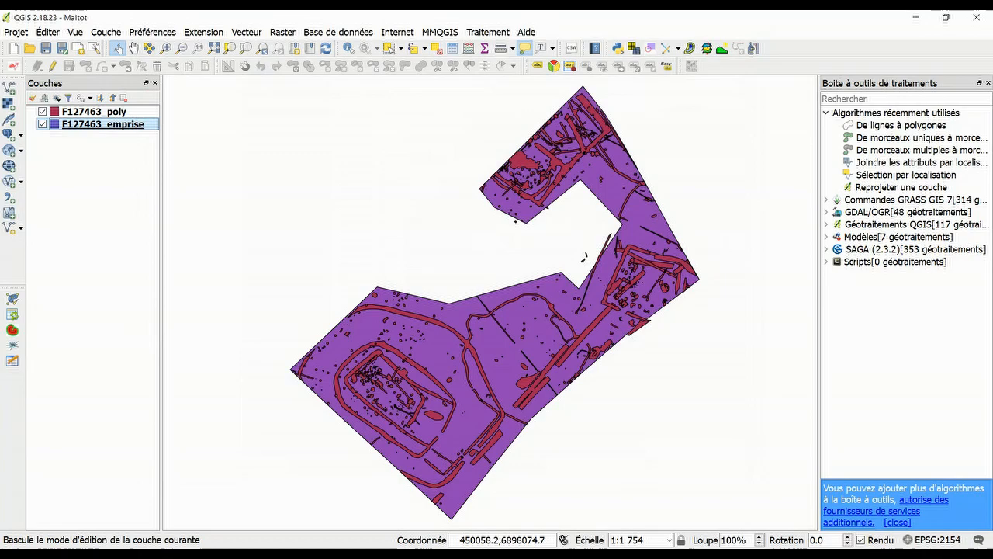
{"action": "double_click", "coordinate": [103, 124]}
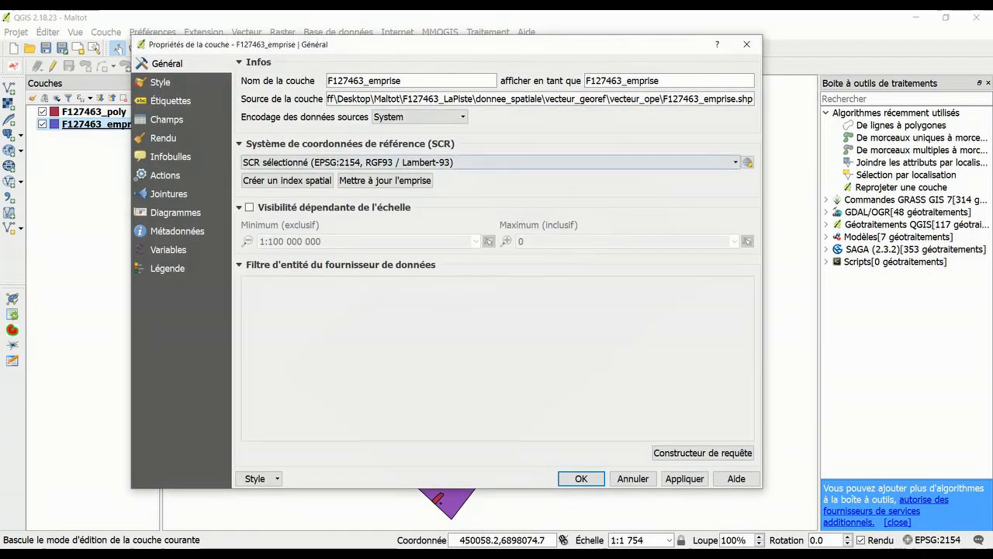
{"action": "left_click", "coordinate": [747, 44]}
- Save the project and group the F127463_poly and F127463_emprise layers
{"action": "left_click", "coordinate": [46, 48]}
{"action": "left_click", "coordinate": [94, 112], "text": "ctrl"}
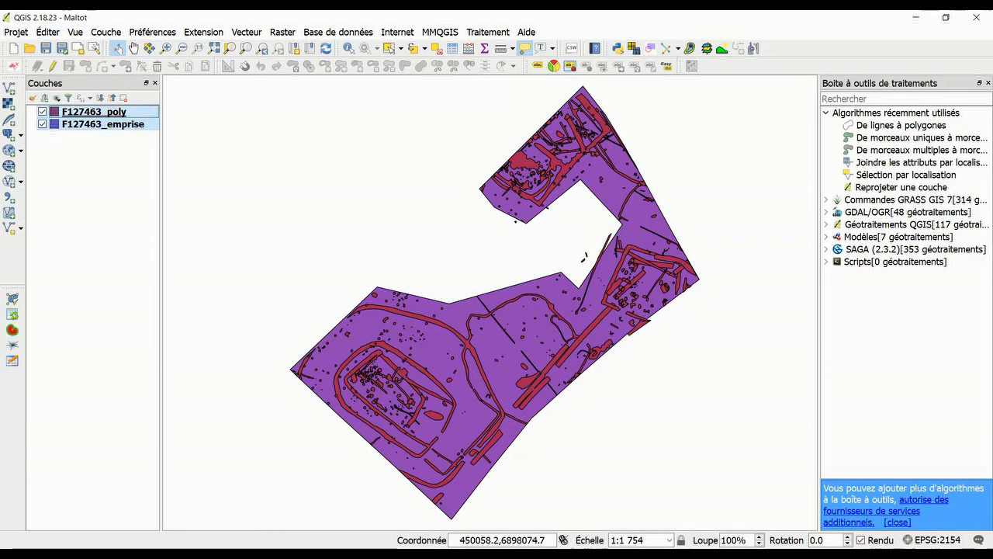
{"action": "right_click", "coordinate": [137, 118]}
{"action": "left_click", "coordinate": [186, 327]}
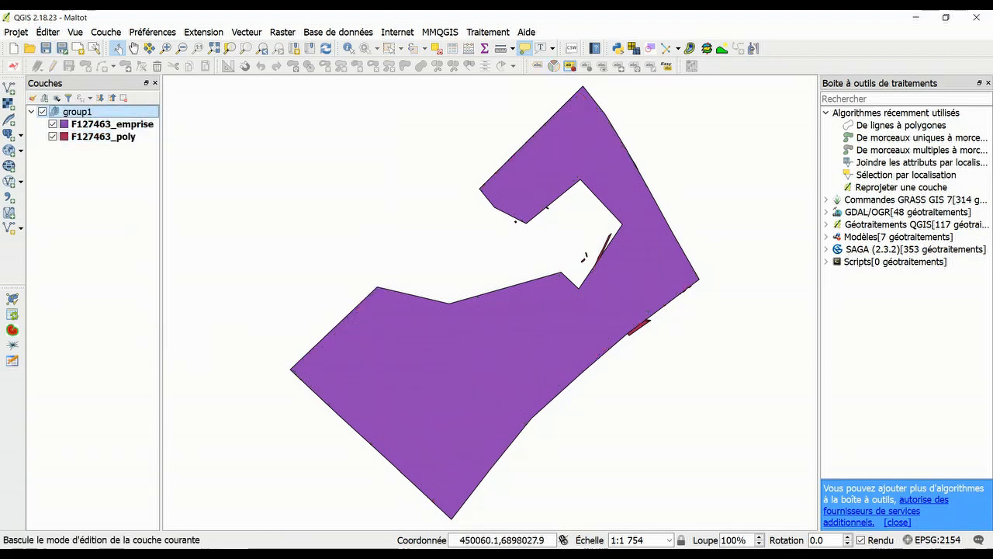
- Rename the layer group as Lambert 93 and place F127463_poly above F127463_emprise in it
{"action": "right_click", "coordinate": [115, 112]}
{"action": "left_click", "coordinate": [155, 154]}
{"action": "type", "text": "Lambert 93"}
{"action": "key", "text": "Return"}
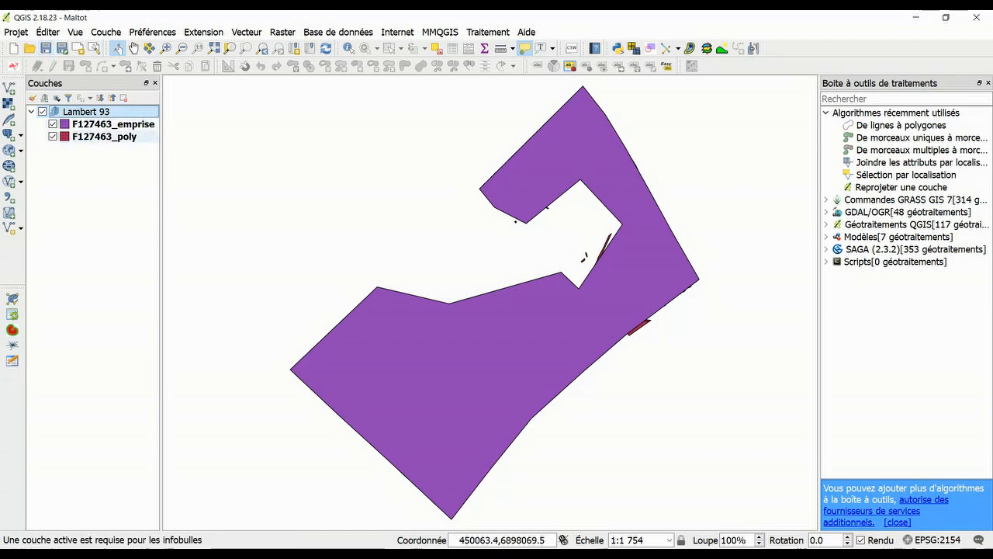
{"action": "left_click_drag", "start_coordinate": [101, 136], "coordinate": [101, 118]}
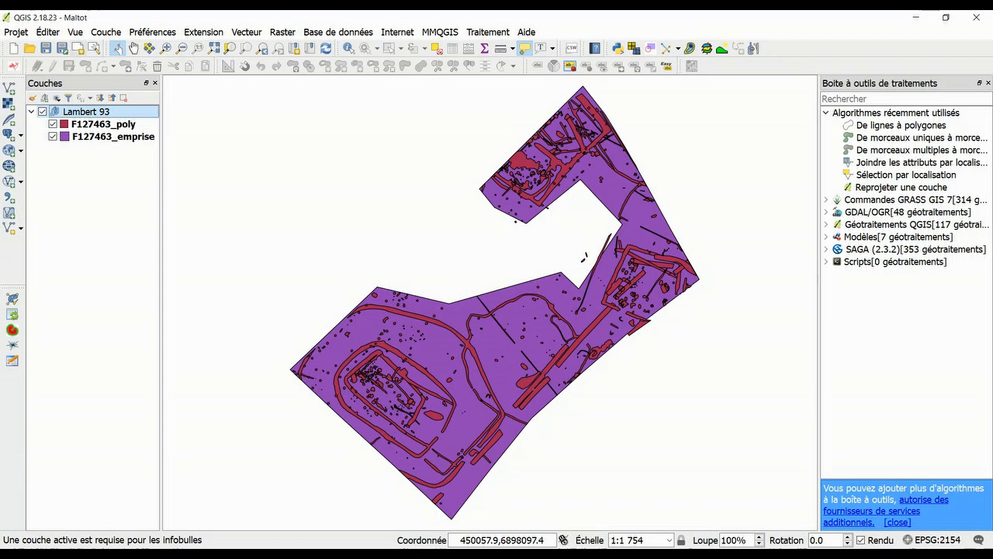
- Browse for a new vector layer source in the vecteur_ope folder of D125550_LaPiste, under donnee_spatiale and vecteur_georef
{"action": "left_click", "coordinate": [106, 32]}
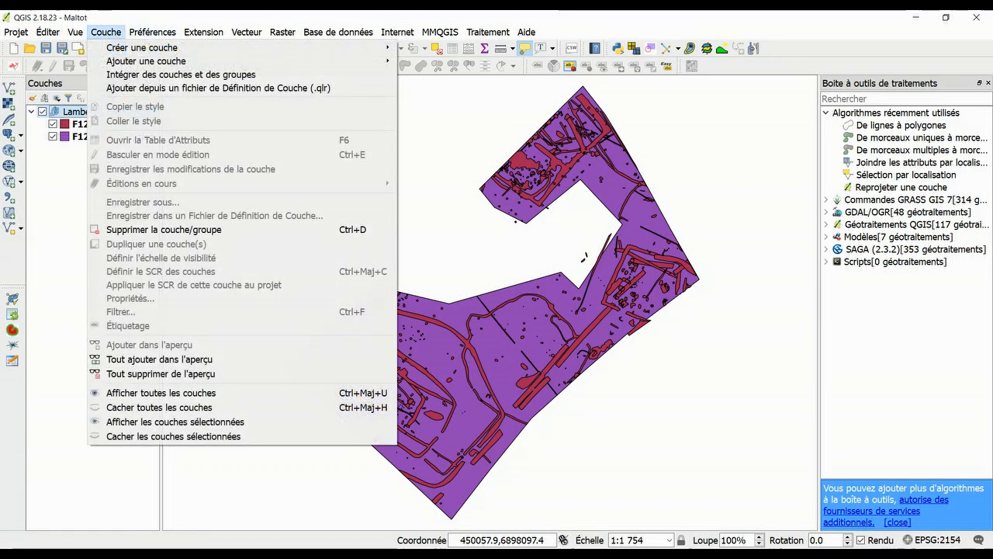
{"action": "mouse_move", "coordinate": [146, 62]}
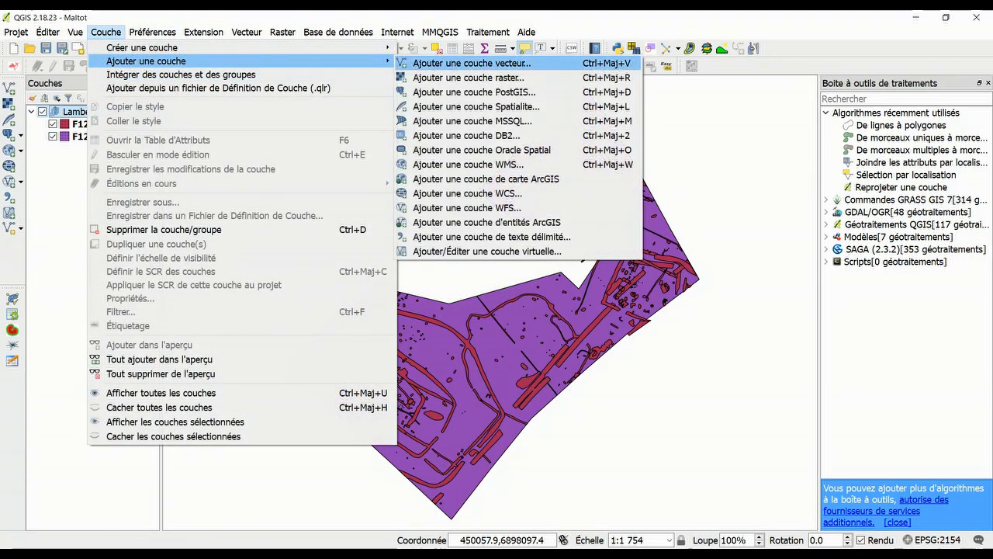
{"action": "left_click", "coordinate": [457, 61]}
{"action": "left_click", "coordinate": [539, 211]}
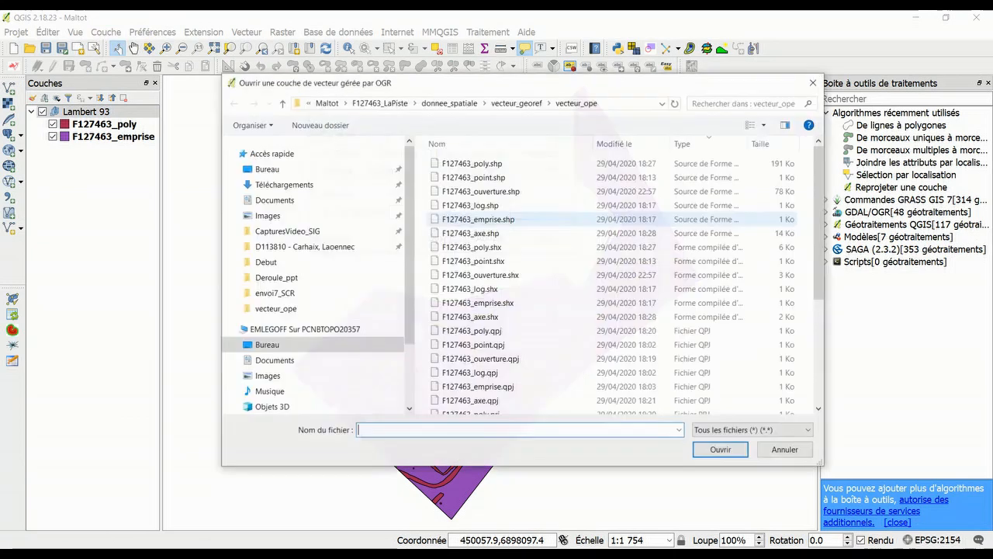
{"action": "left_click", "coordinate": [327, 102]}
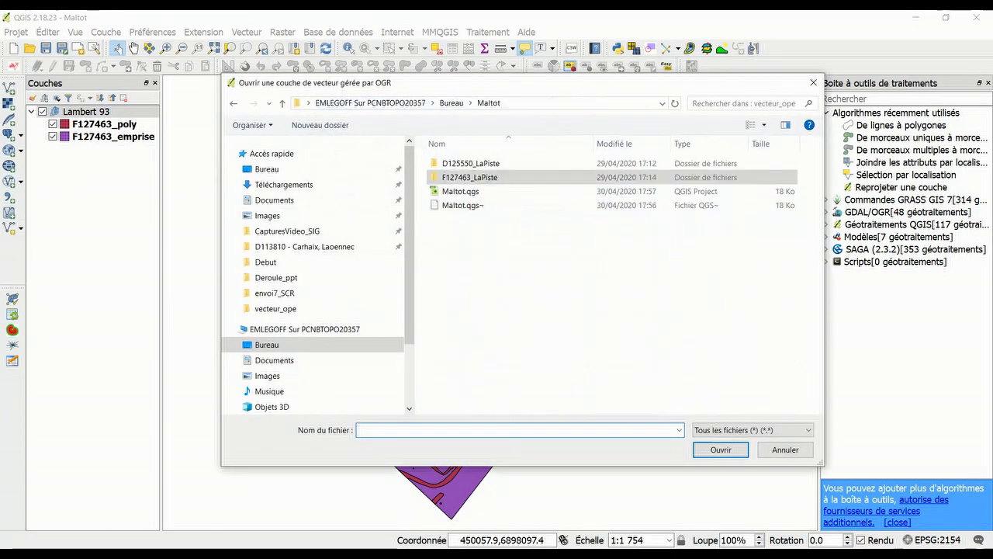
{"action": "double_click", "coordinate": [470, 163]}
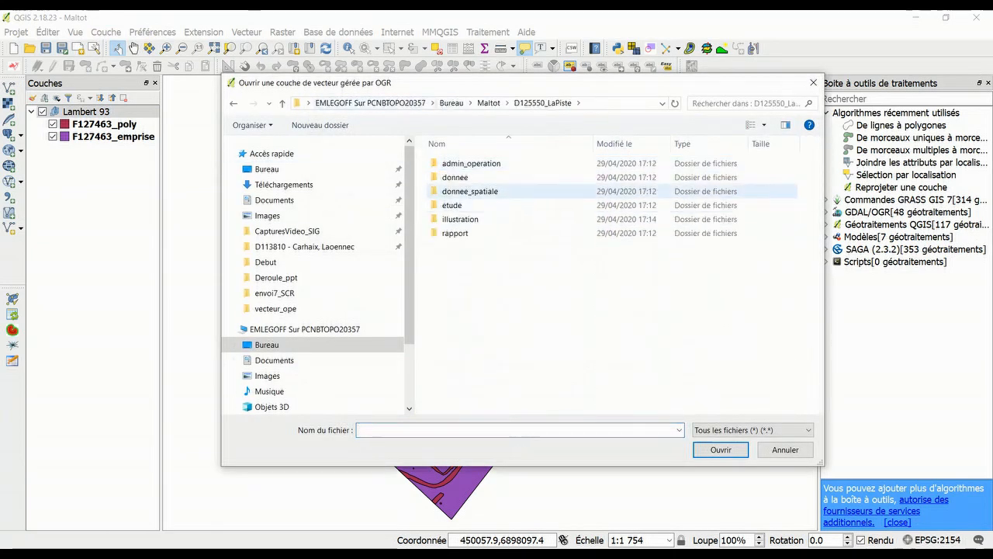
{"action": "double_click", "coordinate": [470, 191]}
{"action": "double_click", "coordinate": [470, 190]}
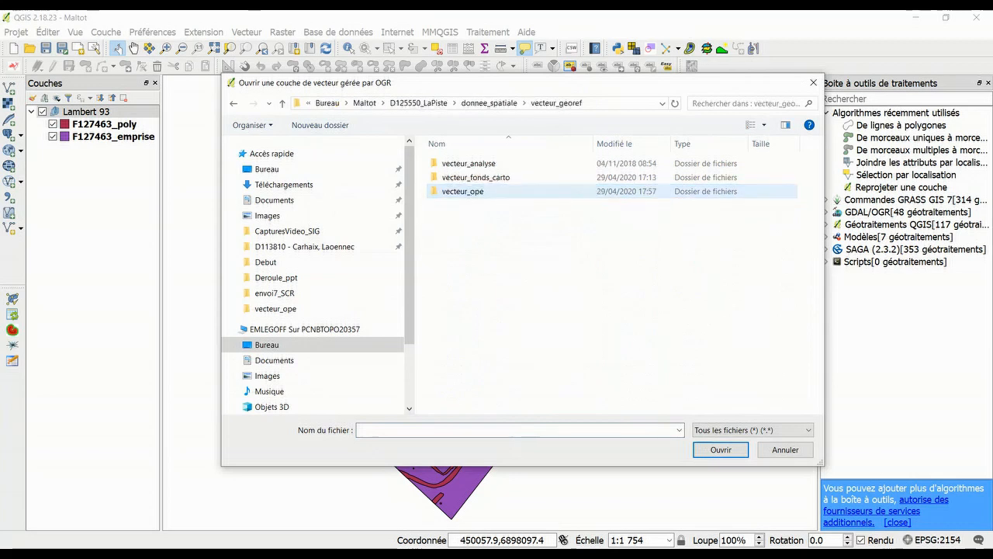
{"action": "left_click", "coordinate": [470, 191]}
{"action": "double_click", "coordinate": [470, 191]}
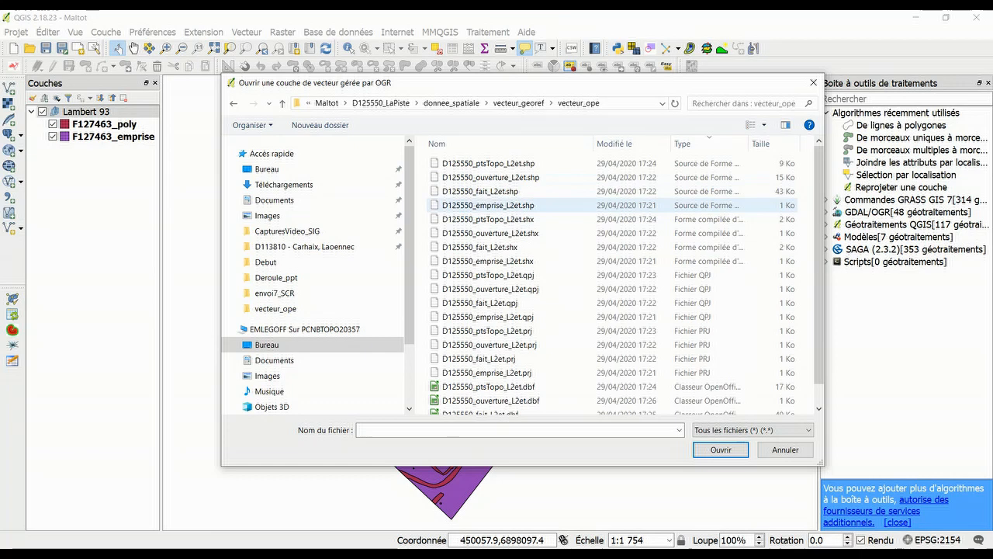
- Load D125550_emprise_L2et.shp and D125550_ouverture_L2et.shp together as vector layers and widen the layer list to fit their full names
{"action": "left_click", "coordinate": [488, 206]}
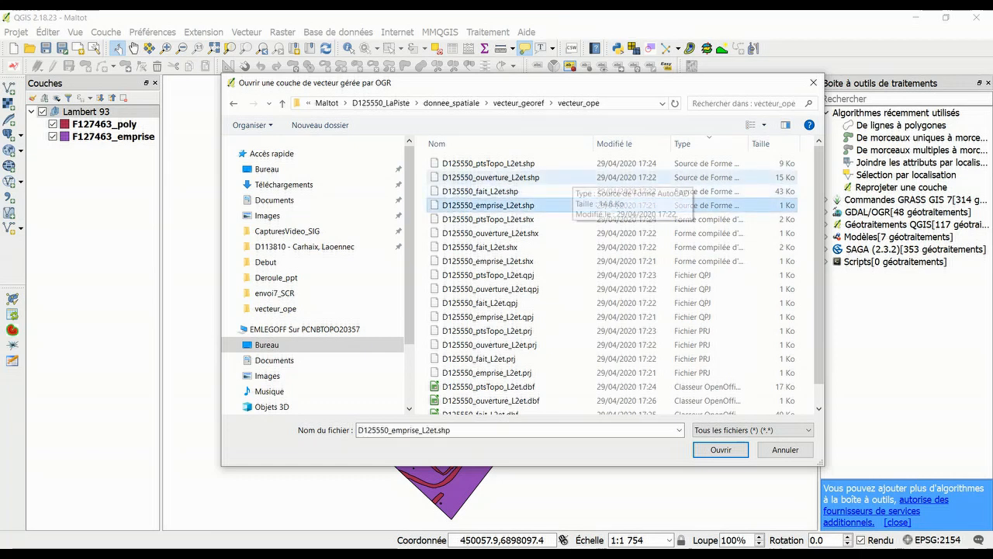
{"action": "left_click", "coordinate": [570, 177], "text": "ctrl"}
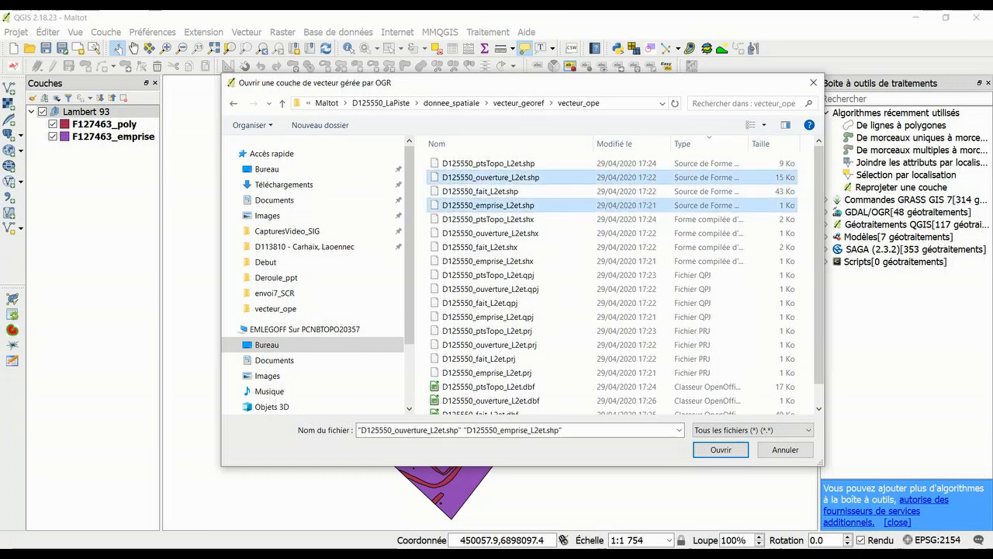
{"action": "left_click", "coordinate": [721, 449]}
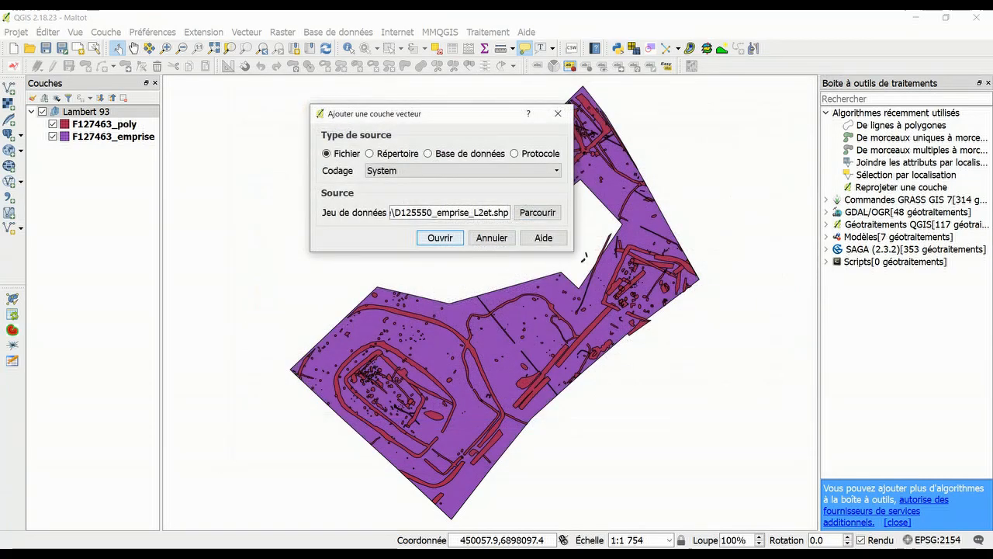
{"action": "key", "text": "Return"}
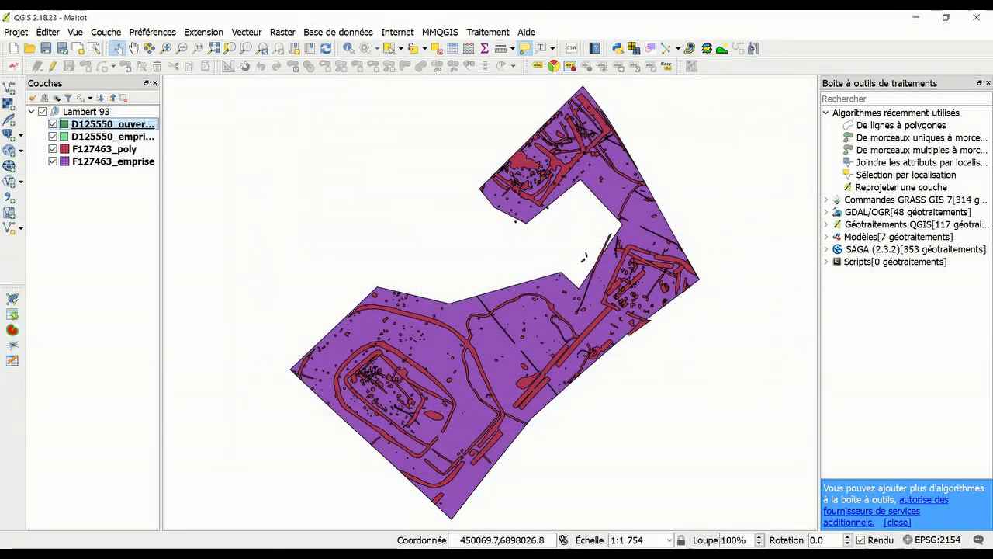
{"action": "left_click_drag", "start_coordinate": [161, 141], "coordinate": [277, 141]}
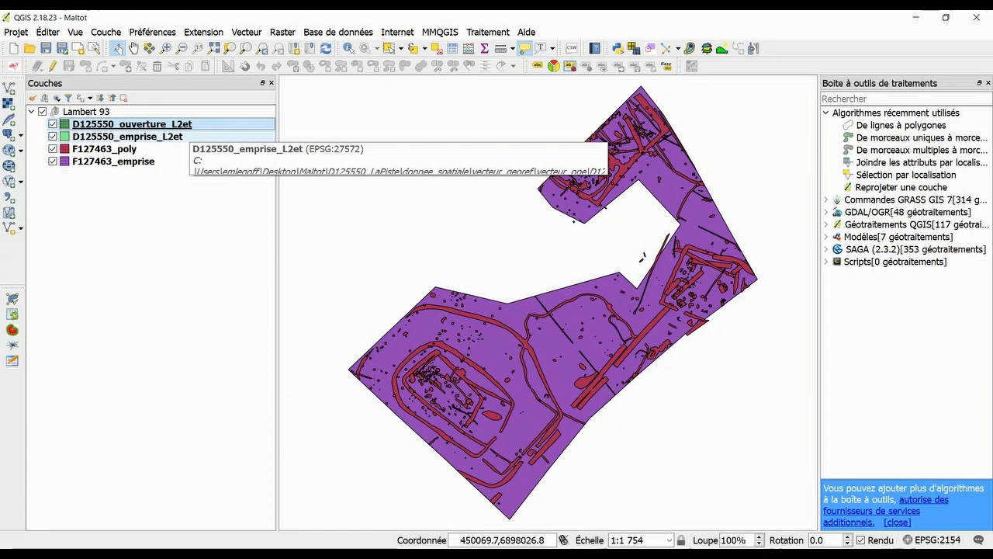
- Switch the D125550_ouverture_L2et and D125550_emprise_L2et layers off and on again to check where they draw on the map
{"action": "left_click", "coordinate": [53, 136]}
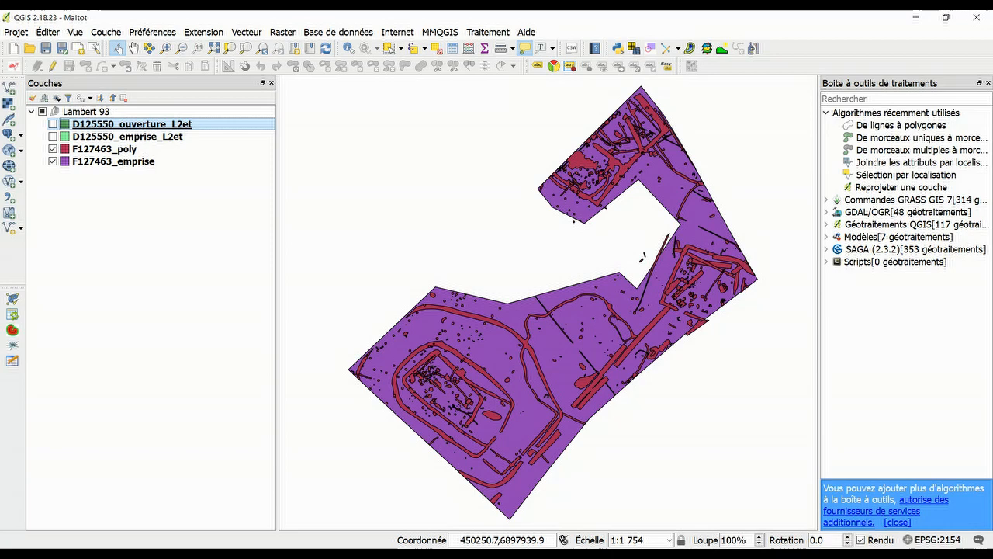
{"action": "scroll", "coordinate": [593, 419], "scroll_direction": "down", "scroll_amount": 1}
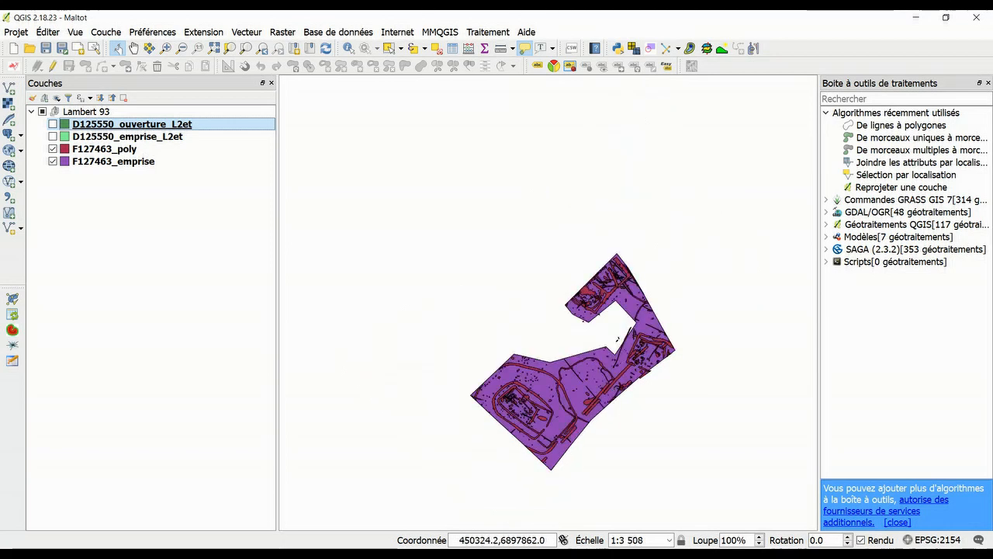
{"action": "left_click", "coordinate": [551, 347]}
{"action": "left_click", "coordinate": [52, 125]}
{"action": "left_click", "coordinate": [52, 137]}
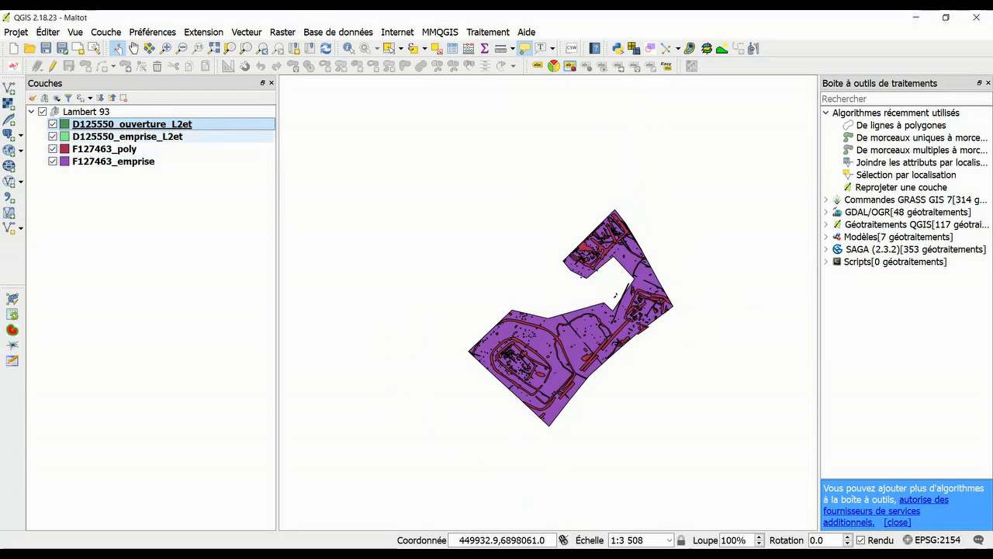
- Examine the attribute table of the D125550_ouverture_L2et layer and close it
{"action": "right_click", "coordinate": [145, 125]}
{"action": "left_click", "coordinate": [208, 240]}
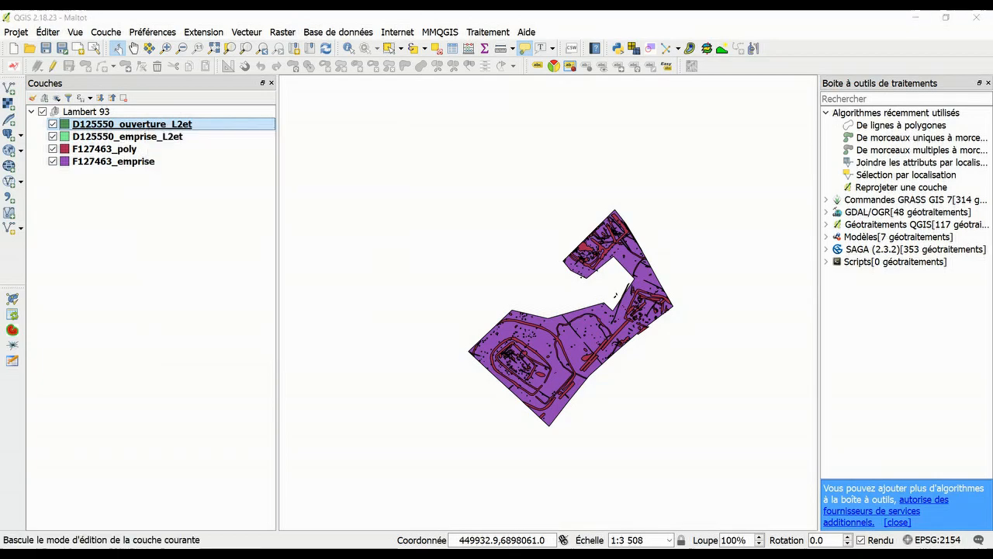
{"action": "left_click_drag", "start_coordinate": [420, 16], "coordinate": [420, 104]}
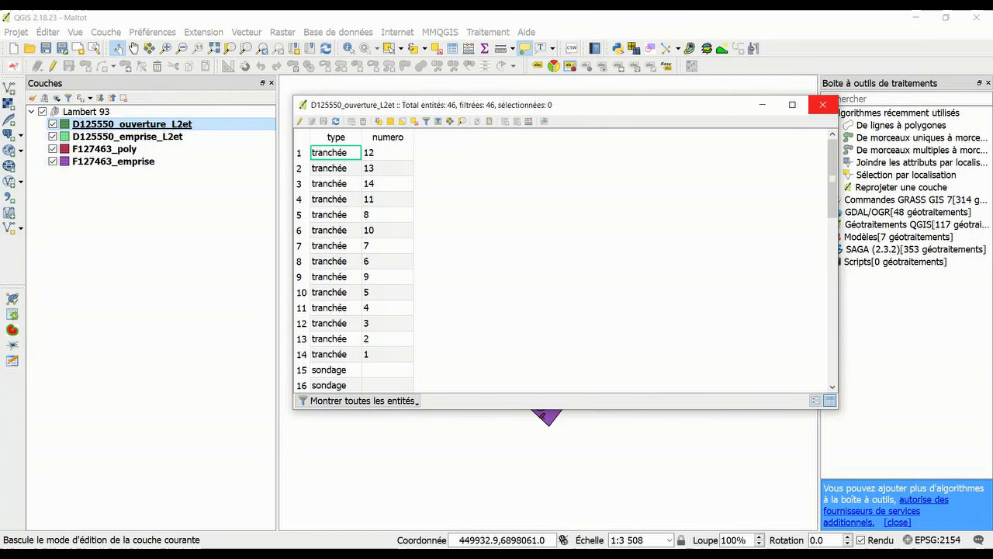
{"action": "left_click", "coordinate": [822, 104]}
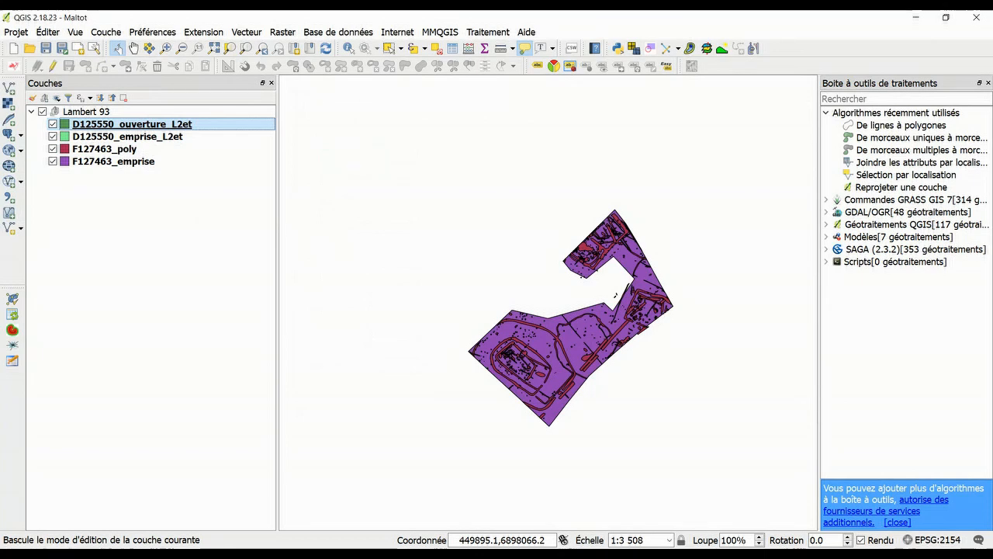
- Zoom to the D125550_ouverture_L2et layer to check its map coordinates, and compare its location with the other layers at full extent
{"action": "right_click", "coordinate": [209, 124]}
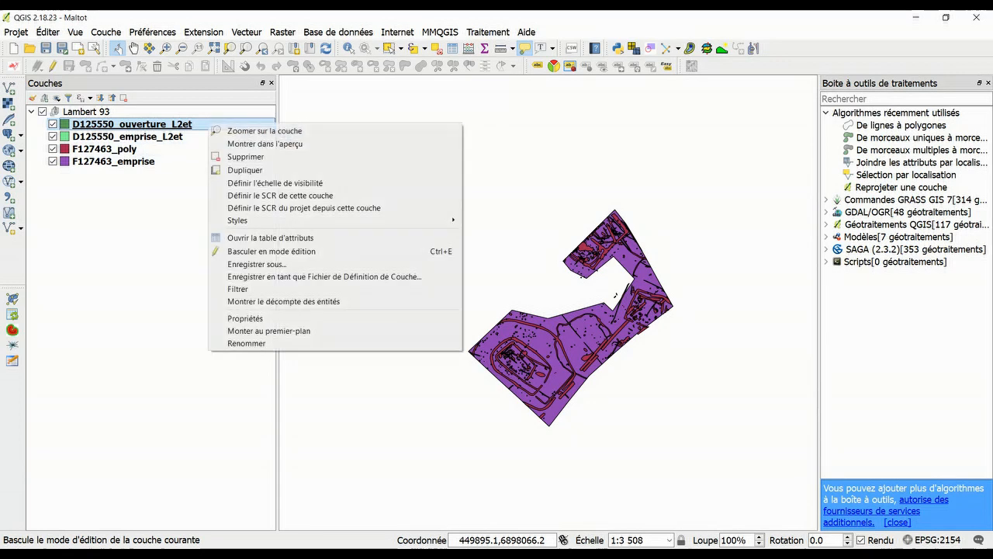
{"action": "left_click", "coordinate": [256, 130]}
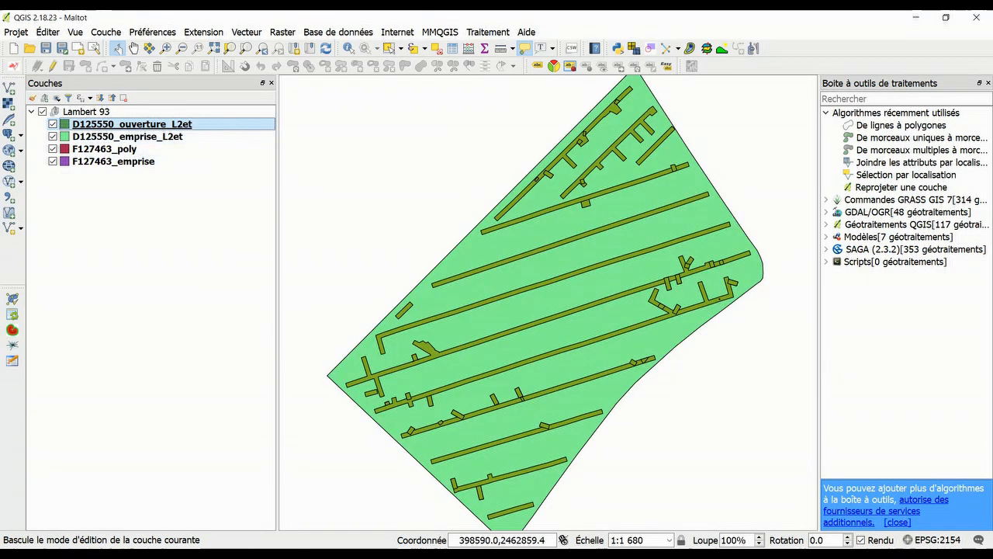
{"action": "mouse_move", "coordinate": [531, 297]}
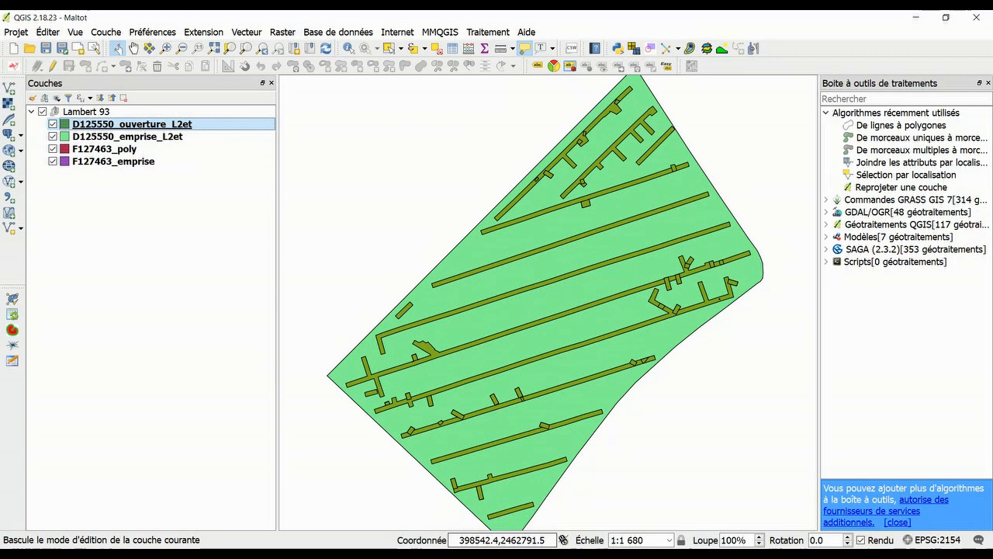
{"action": "left_click", "coordinate": [504, 539]}
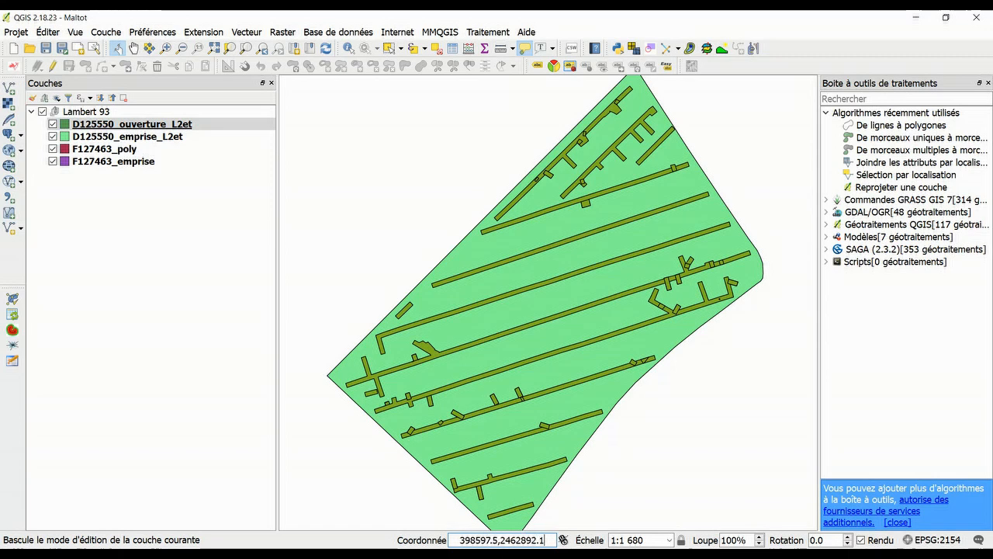
{"action": "mouse_move", "coordinate": [594, 380]}
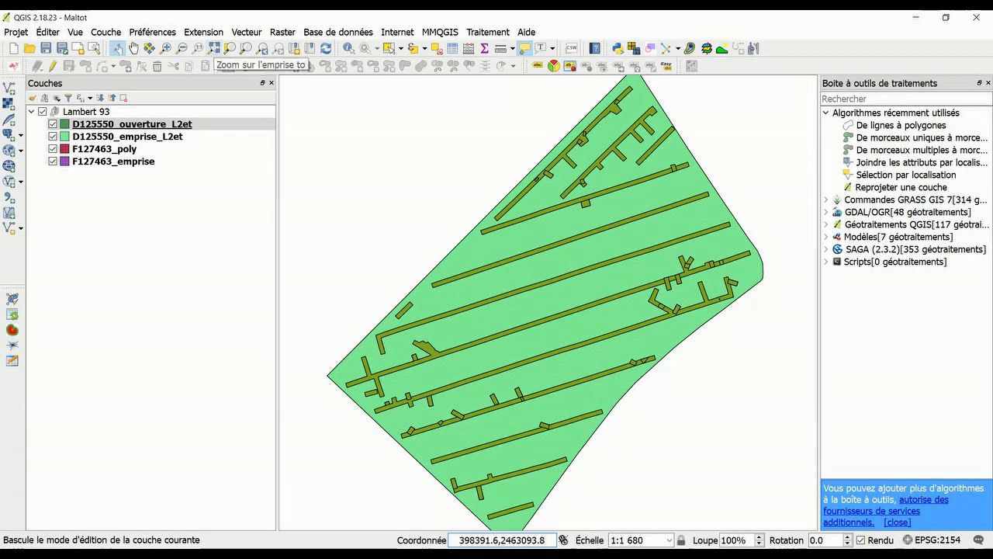
{"action": "left_click", "coordinate": [214, 49]}
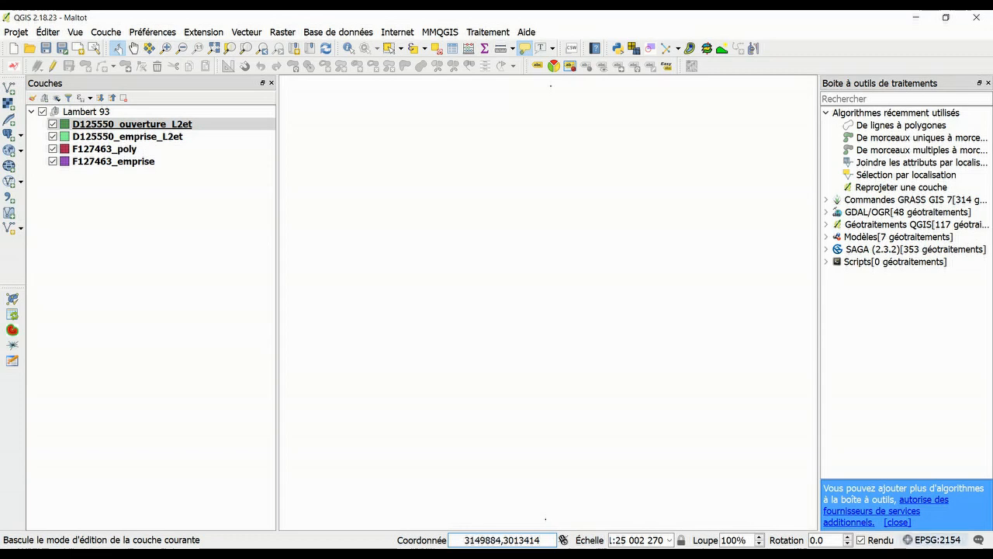
- Enable on-the-fly reprojection for the project with NTF (Paris) / Lambert zone II (EPSG:27572) as its coordinate reference system
{"action": "left_click", "coordinate": [930, 539]}
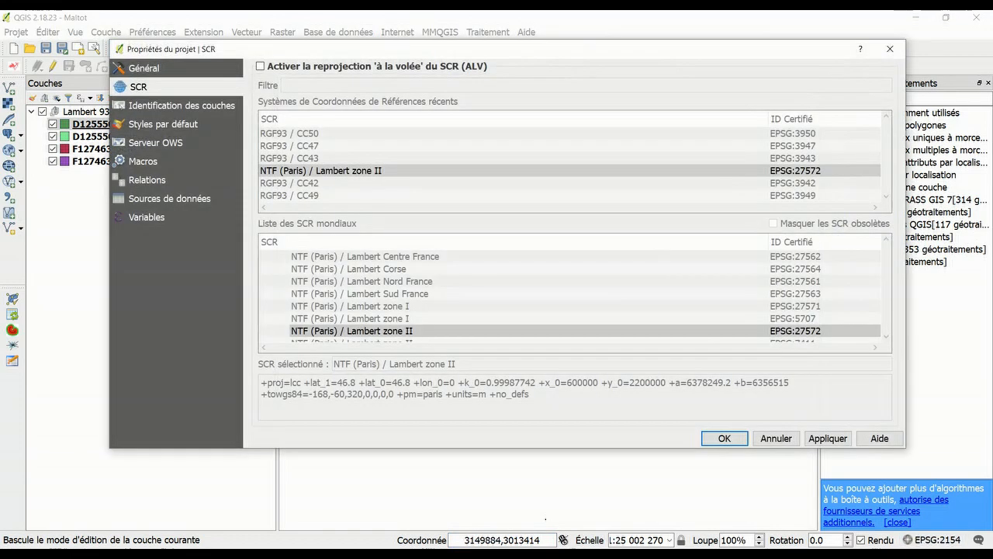
{"action": "left_click_drag", "start_coordinate": [759, 54], "coordinate": [729, 60]}
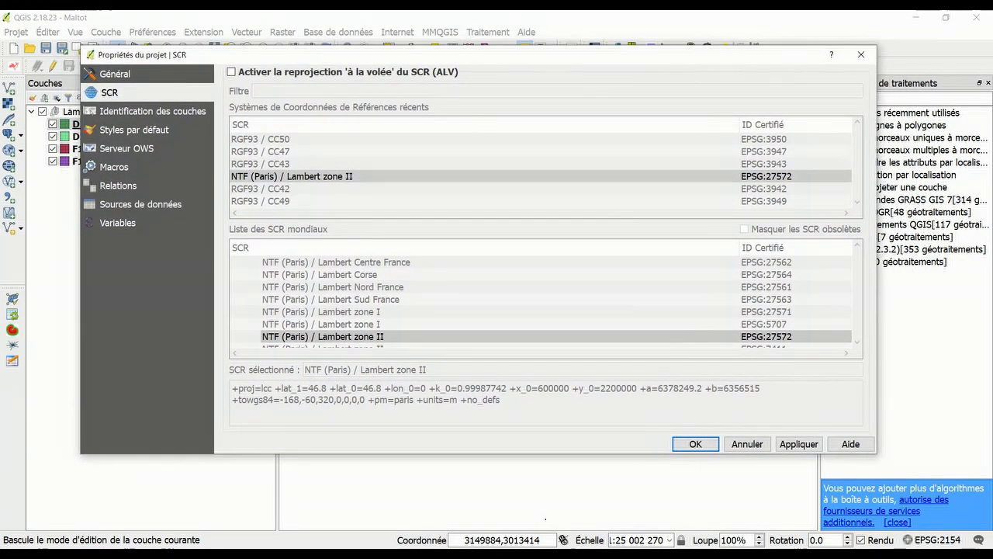
{"action": "left_click", "coordinate": [231, 72]}
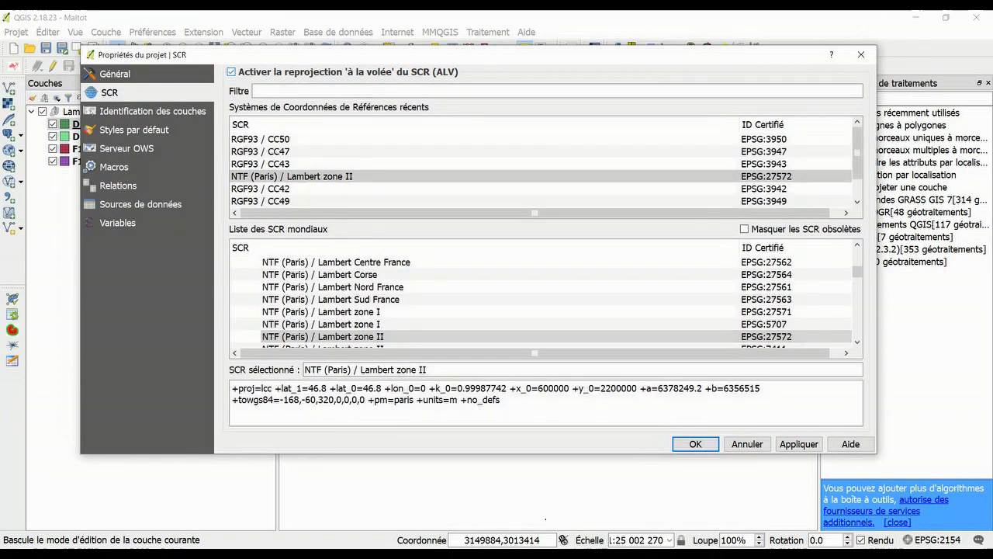
{"action": "left_click_drag", "start_coordinate": [251, 57], "coordinate": [314, 60]}
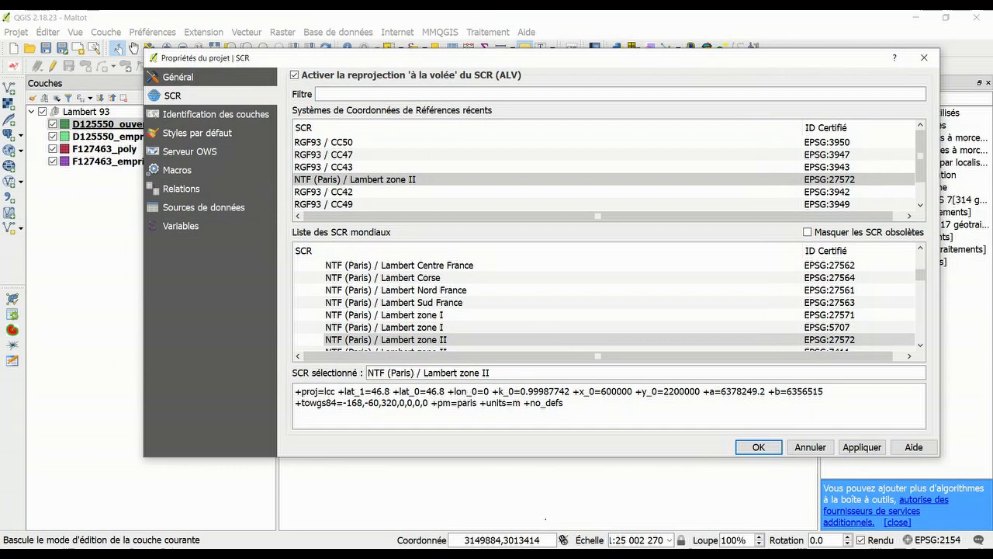
{"action": "left_click_drag", "start_coordinate": [510, 457], "coordinate": [510, 525]}
{"action": "left_click_drag", "start_coordinate": [407, 59], "coordinate": [482, 43]}
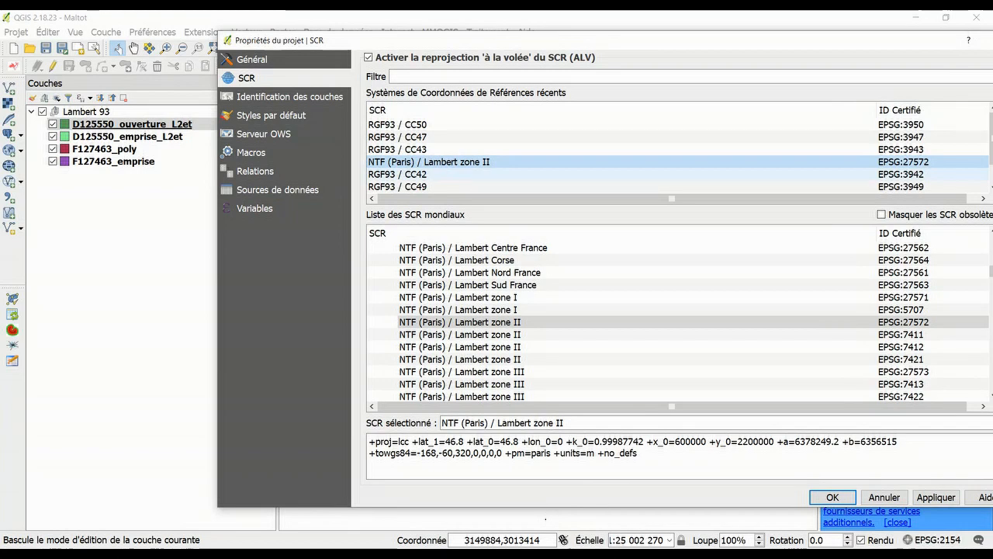
{"action": "left_click_drag", "start_coordinate": [466, 40], "coordinate": [362, 28]}
{"action": "left_click", "coordinate": [832, 484]}
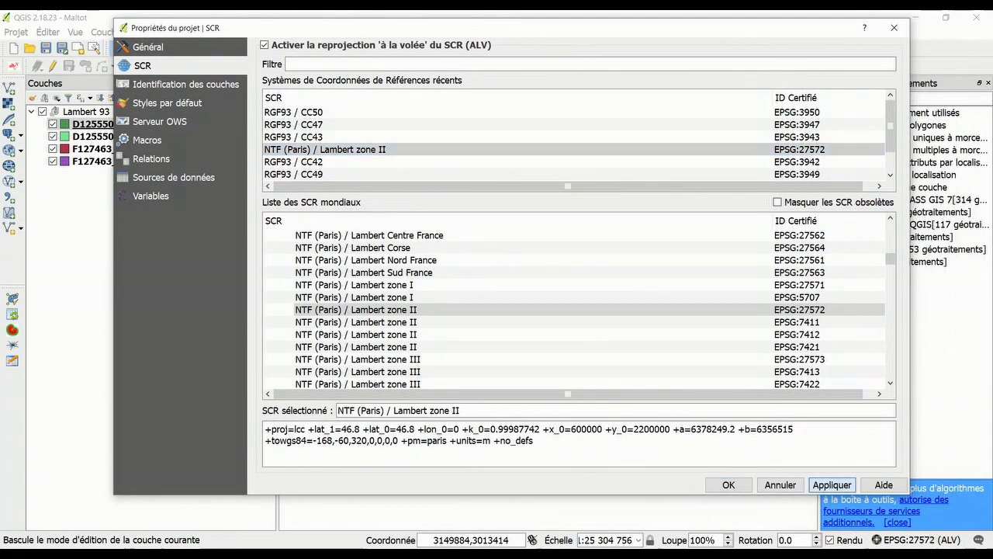
{"action": "left_click", "coordinate": [729, 485]}
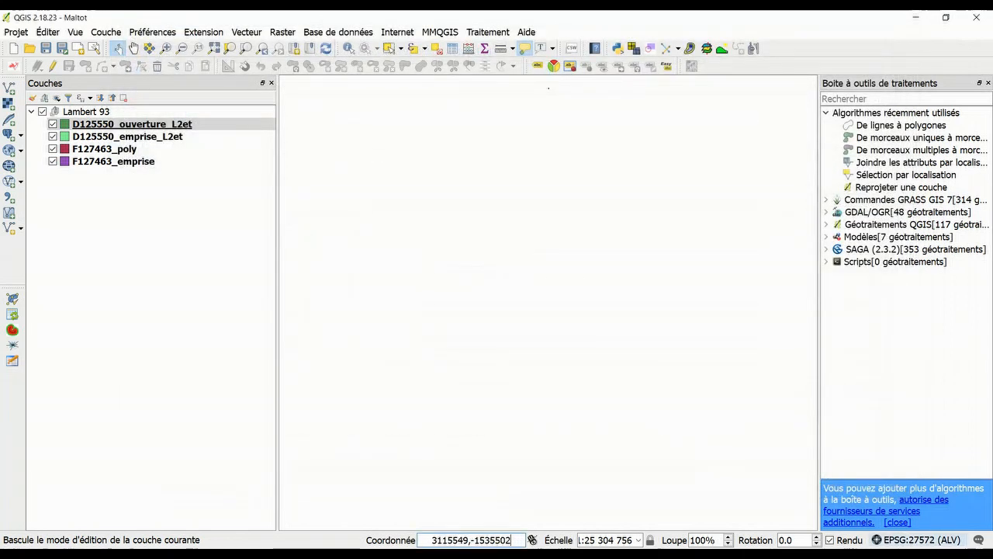
- Zoom to D125550_ouverture_L2et and move the F127463_poly and F127463_emprise layers out of the Lambert 93 group to above it
{"action": "right_click", "coordinate": [190, 124]}
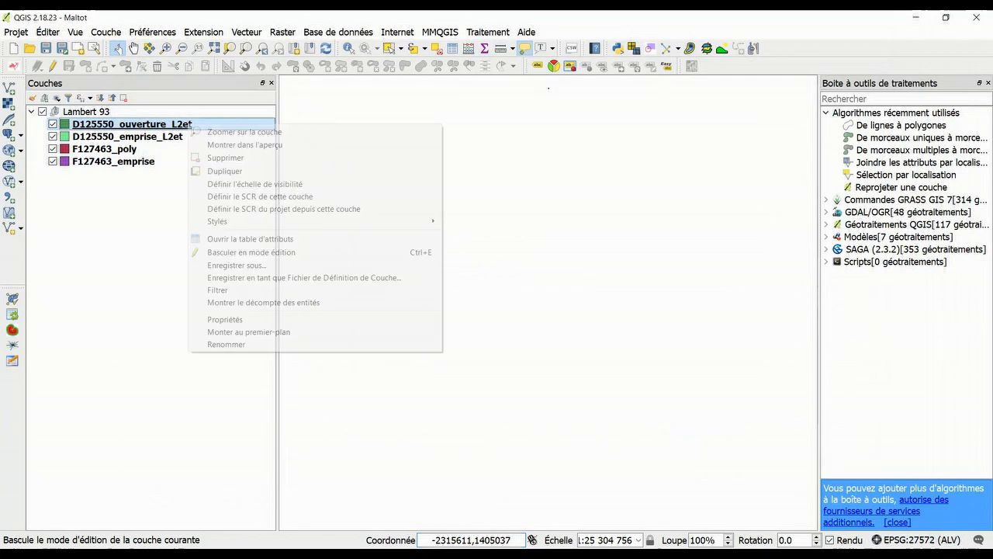
{"action": "left_click", "coordinate": [233, 132]}
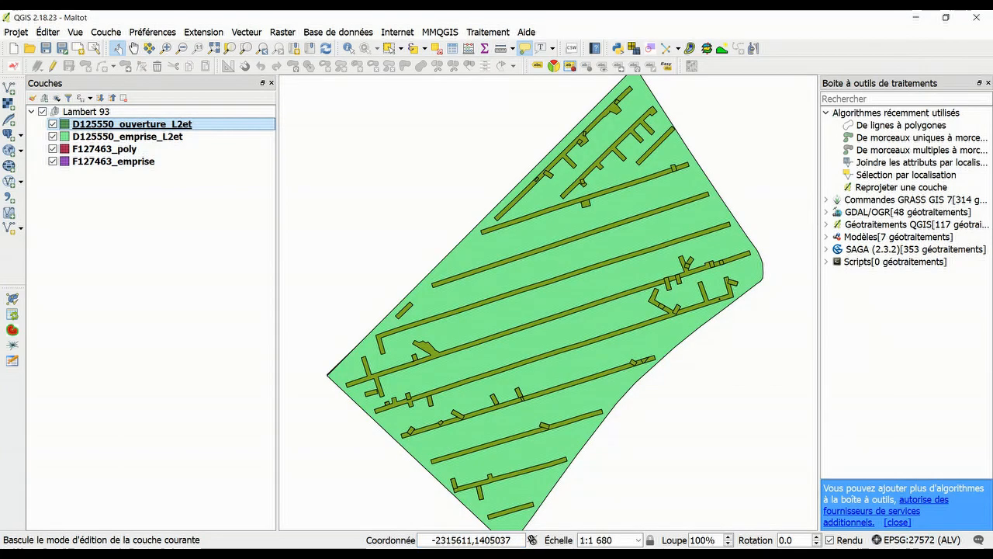
{"action": "left_click", "coordinate": [116, 149]}
{"action": "left_click", "coordinate": [116, 161], "text": "shift"}
{"action": "left_click_drag", "start_coordinate": [117, 161], "coordinate": [185, 124]}
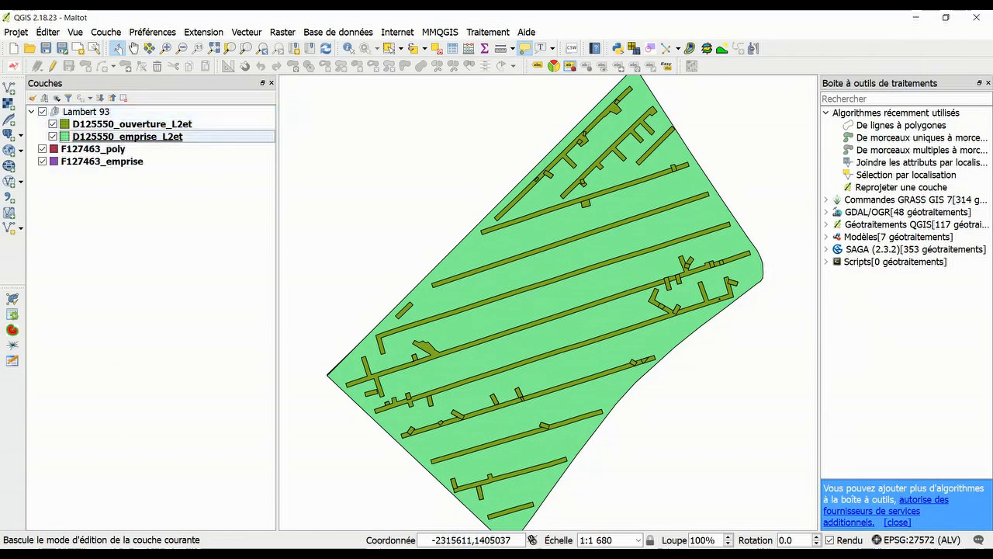
{"action": "left_click_drag", "start_coordinate": [102, 112], "coordinate": [106, 209]}
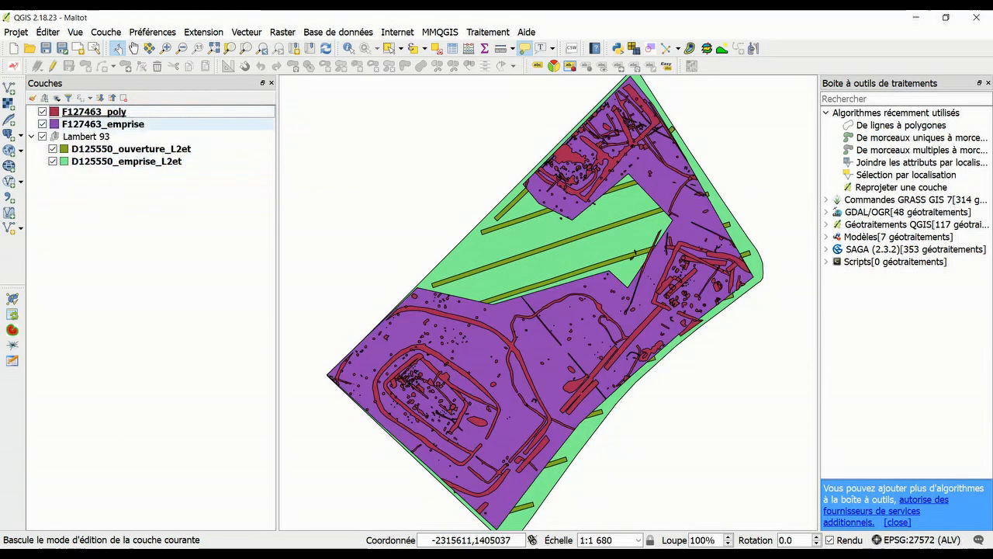
- Move the F127463_poly and F127463_emprise layers back into the Lambert 93 group, above the D125550 layers
{"action": "left_click", "coordinate": [106, 124]}
{"action": "left_click", "coordinate": [106, 113], "text": "shift"}
{"action": "left_click_drag", "start_coordinate": [106, 114], "coordinate": [111, 136]}
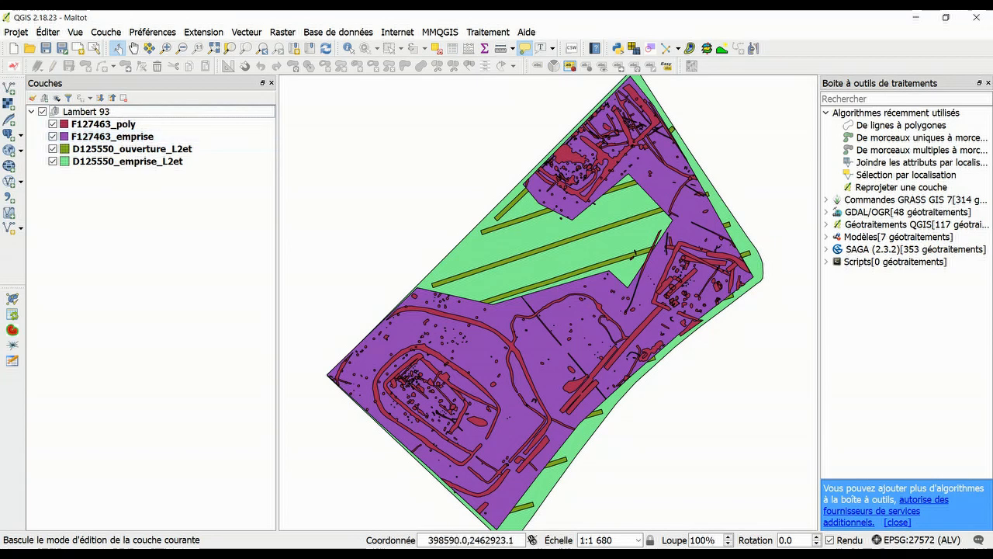
{"action": "left_click_drag", "start_coordinate": [554, 300], "coordinate": [549, 303]}
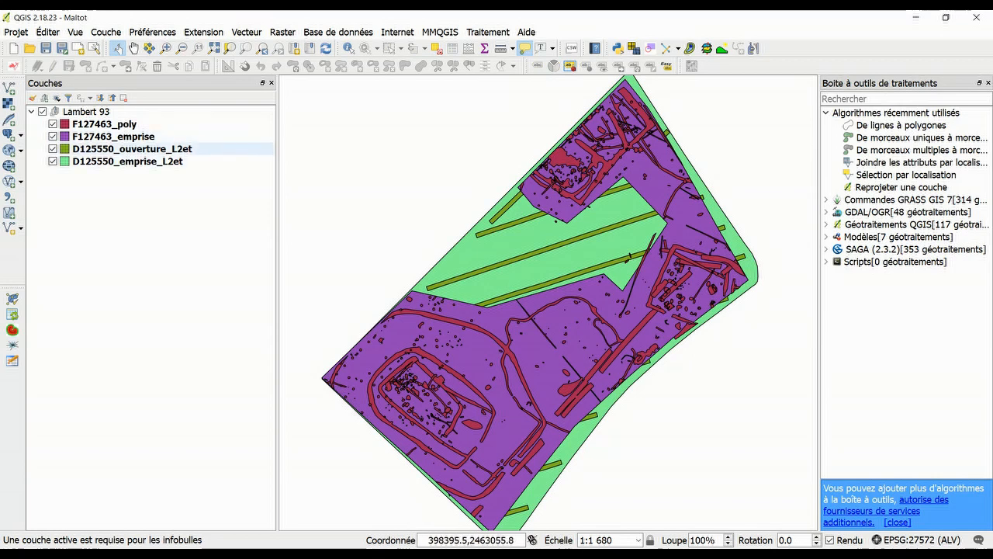
- Examine the coordinate reference system in the F127463_emprise layer's general properties and close them without changes
{"action": "right_click", "coordinate": [140, 138]}
{"action": "left_click", "coordinate": [178, 335]}
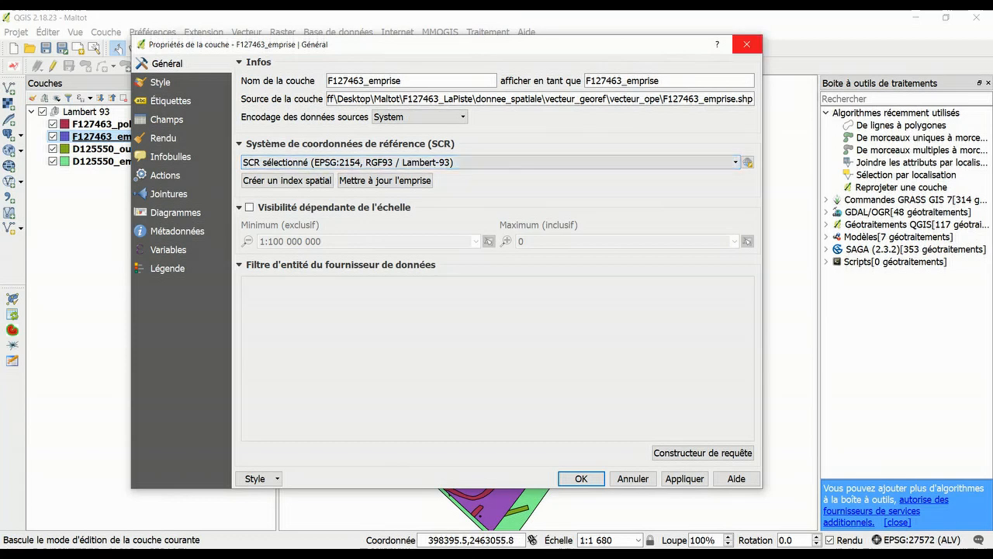
{"action": "left_click", "coordinate": [746, 44]}
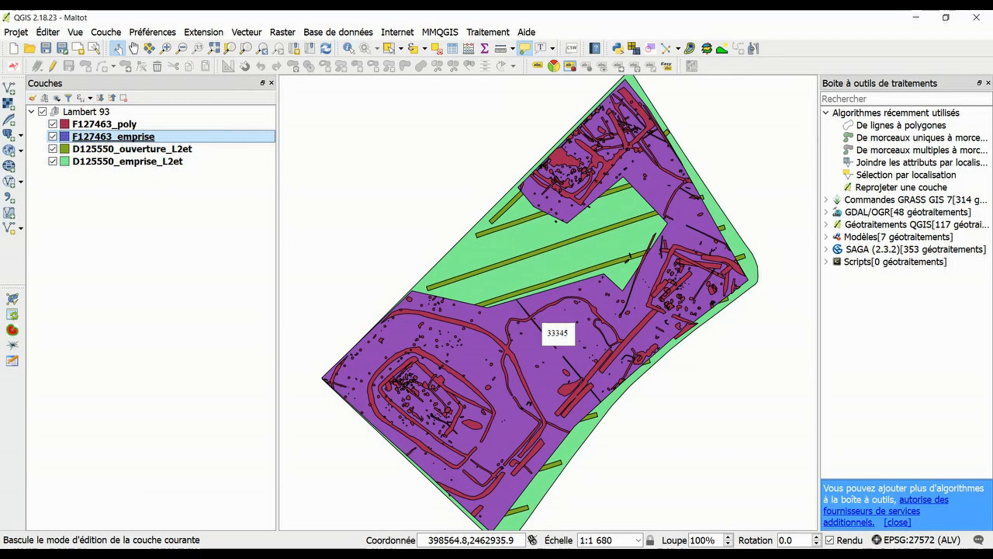
{"action": "right_click", "coordinate": [217, 137]}
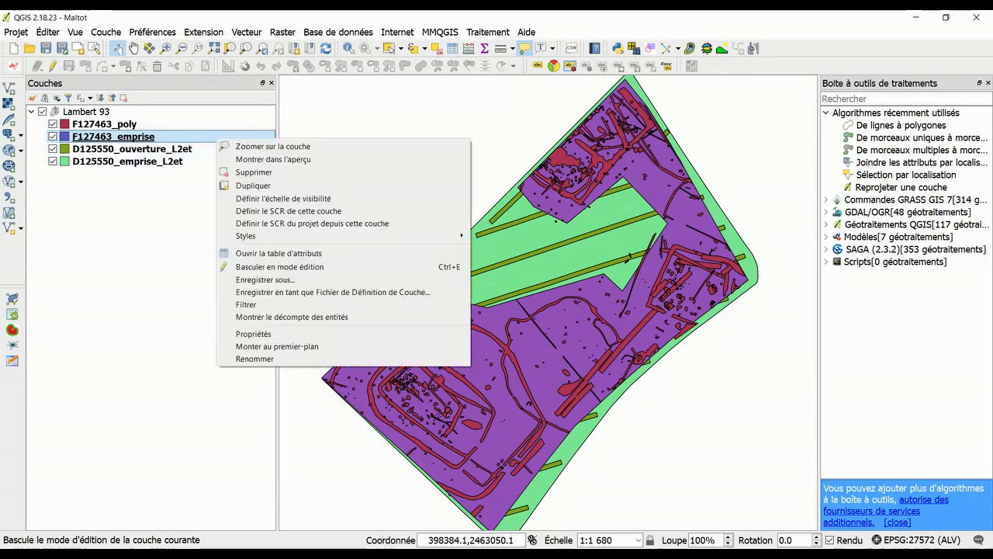
{"action": "left_click", "coordinate": [254, 334]}
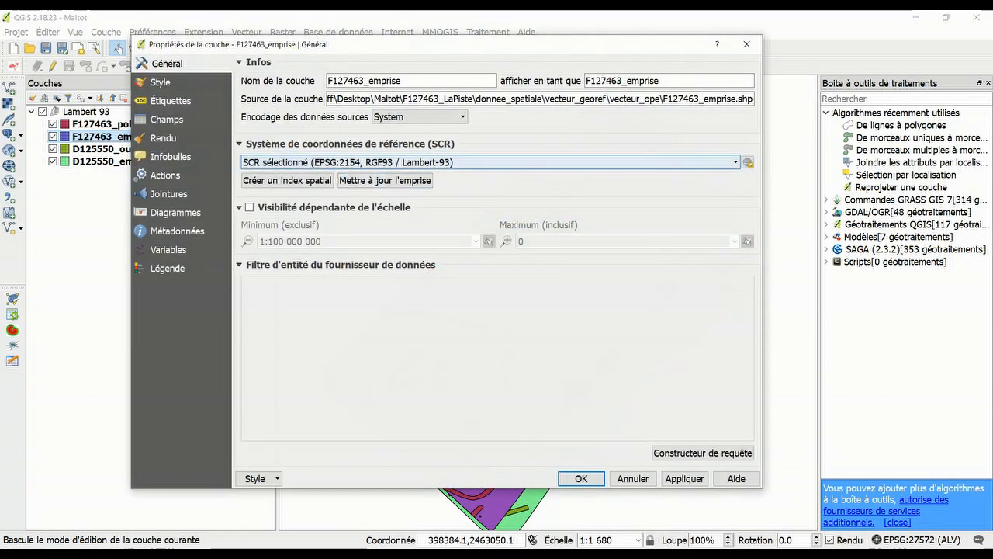
{"action": "left_click", "coordinate": [419, 162]}
{"action": "left_click", "coordinate": [419, 162]}
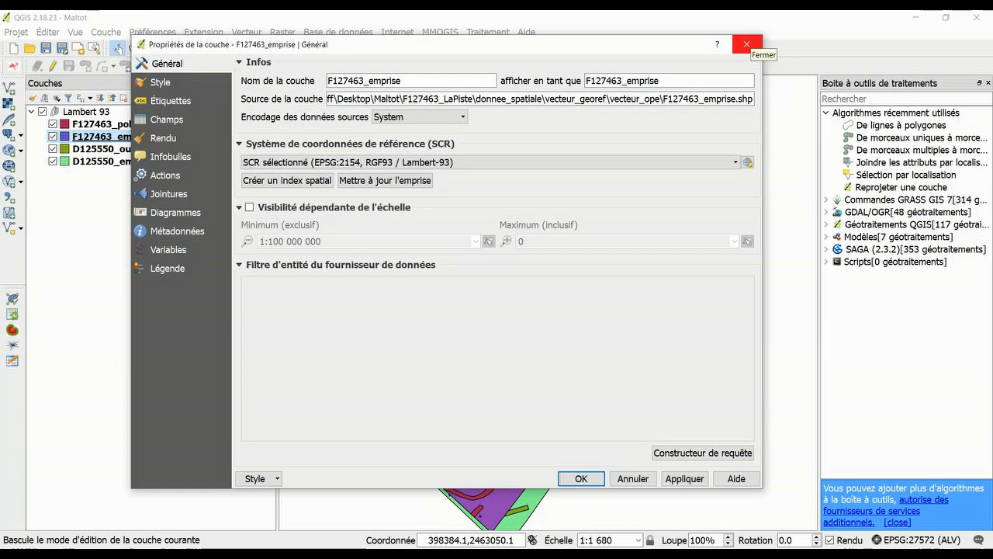
{"action": "left_click", "coordinate": [747, 44]}
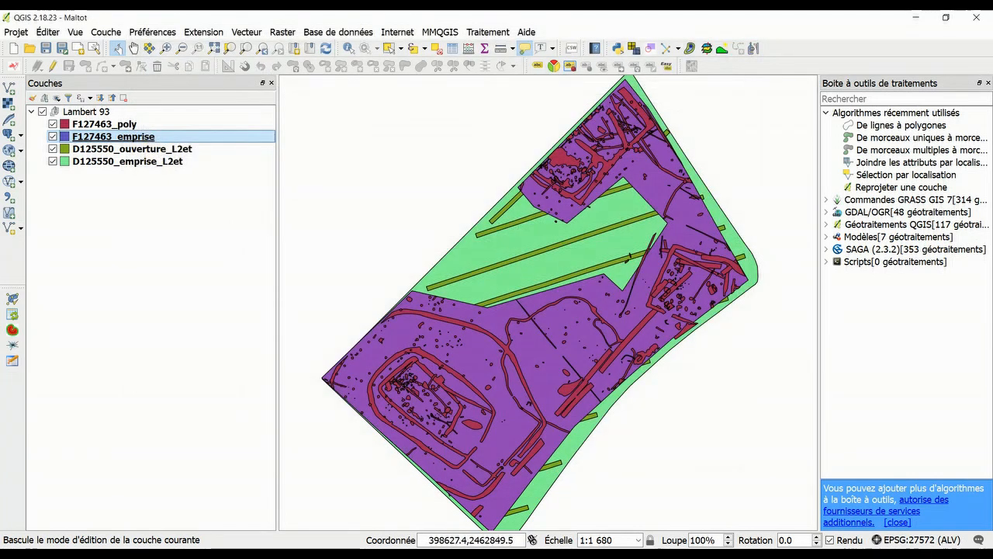
- Group the D125550_ouverture_L2et and D125550_emprise_L2et layers and move their new group out of the Lambert 93 group
{"action": "left_click", "coordinate": [132, 149]}
{"action": "left_click", "coordinate": [142, 160], "text": "shift"}
{"action": "right_click", "coordinate": [142, 160]}
{"action": "left_click", "coordinate": [166, 374]}
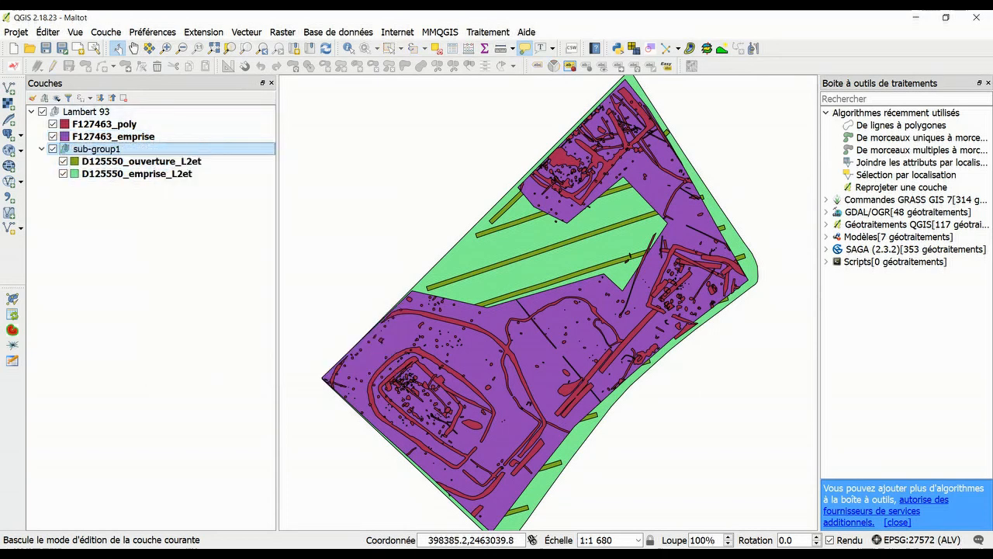
{"action": "left_click_drag", "start_coordinate": [97, 149], "coordinate": [99, 247]}
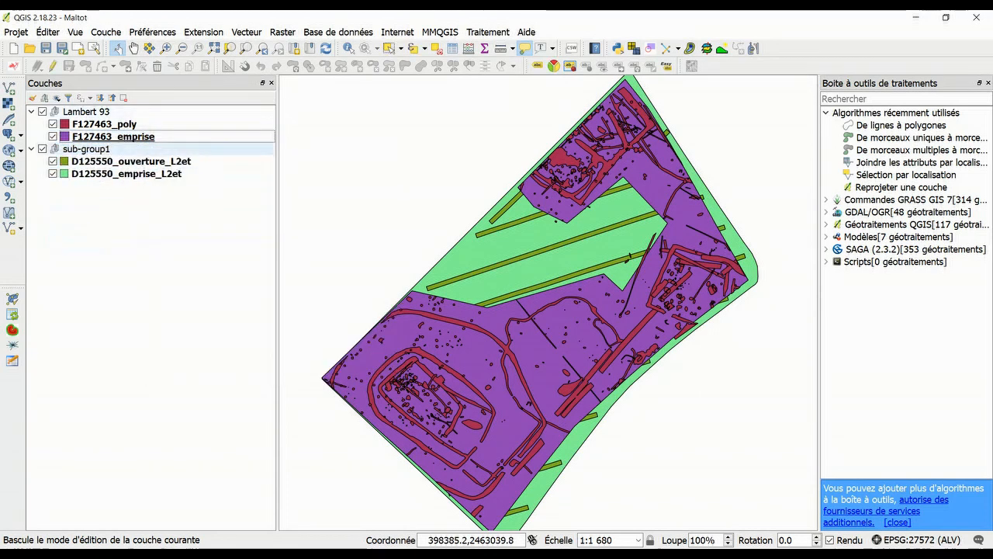
- Rename the group holding the D125550 layers as "Lambert 2 étendu"
{"action": "right_click", "coordinate": [72, 145]}
{"action": "left_click", "coordinate": [101, 190]}
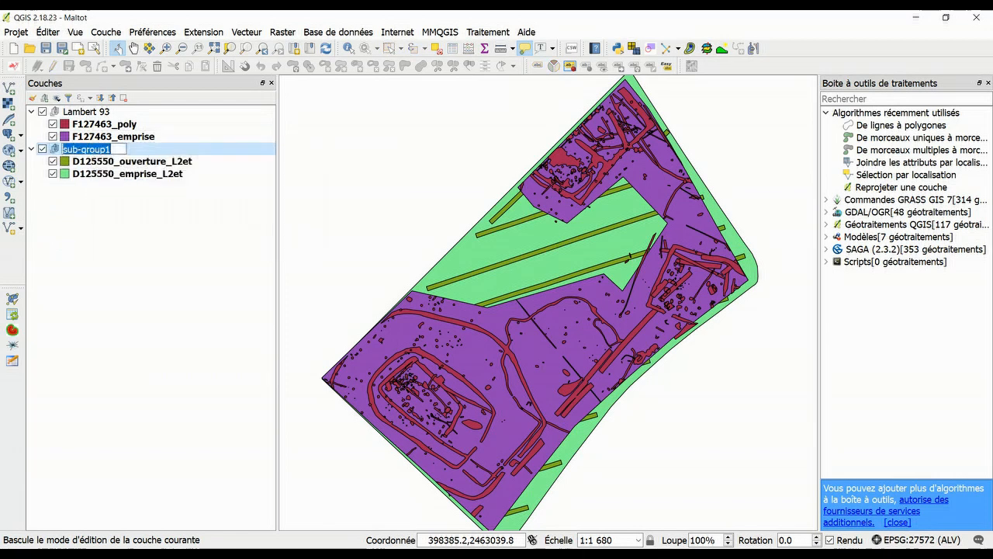
{"action": "type", "text": "Lamber"}
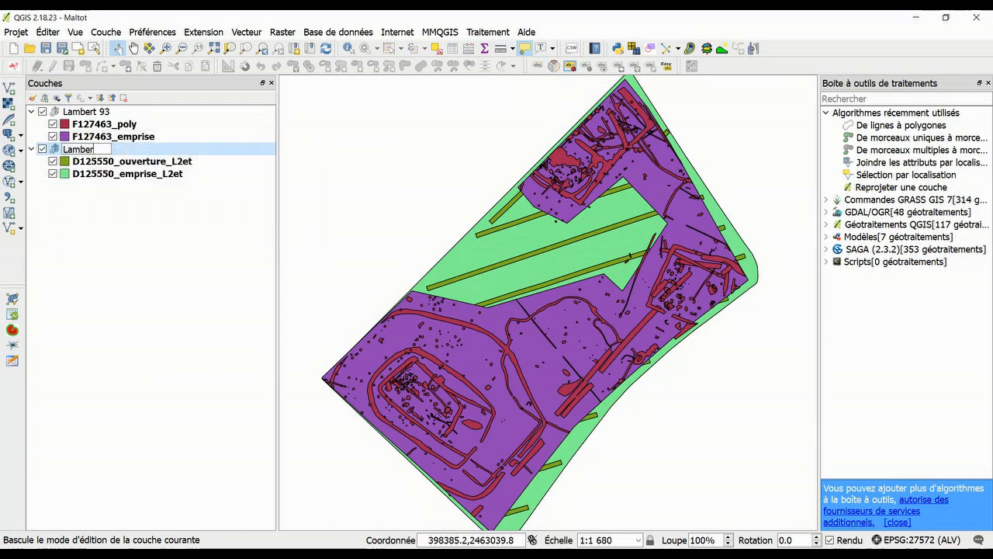
{"action": "type", "text": "t 2 étendu"}
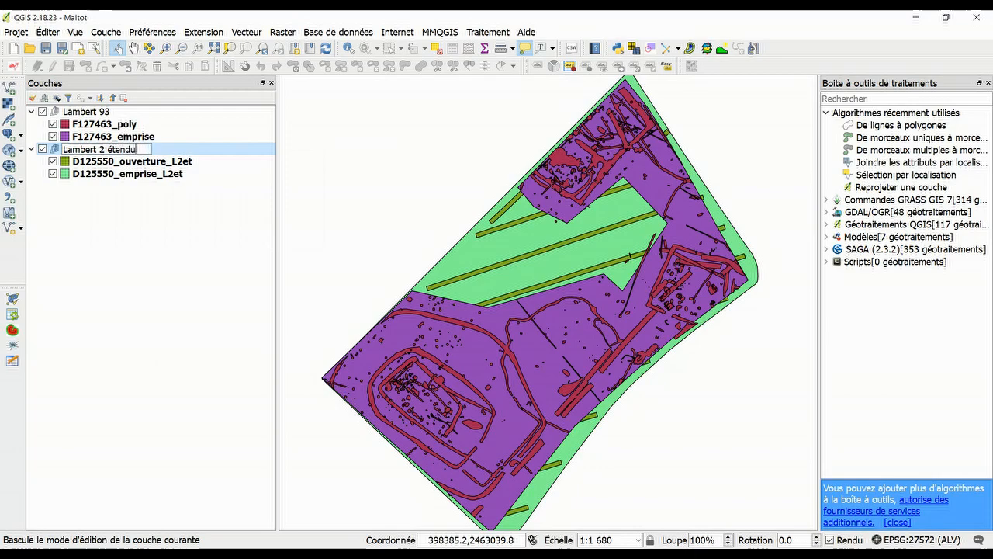
{"action": "key", "text": "Return"}
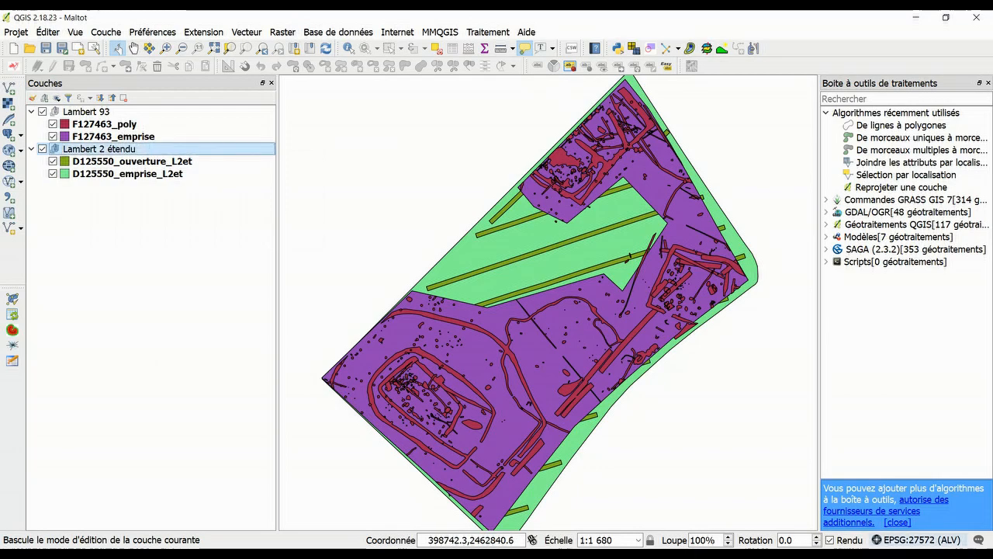
- Set the project's coordinate reference system to RGF93 / Lambert-93 (EPSG:2154), keeping on-the-fly reprojection enabled
{"action": "left_click", "coordinate": [921, 540]}
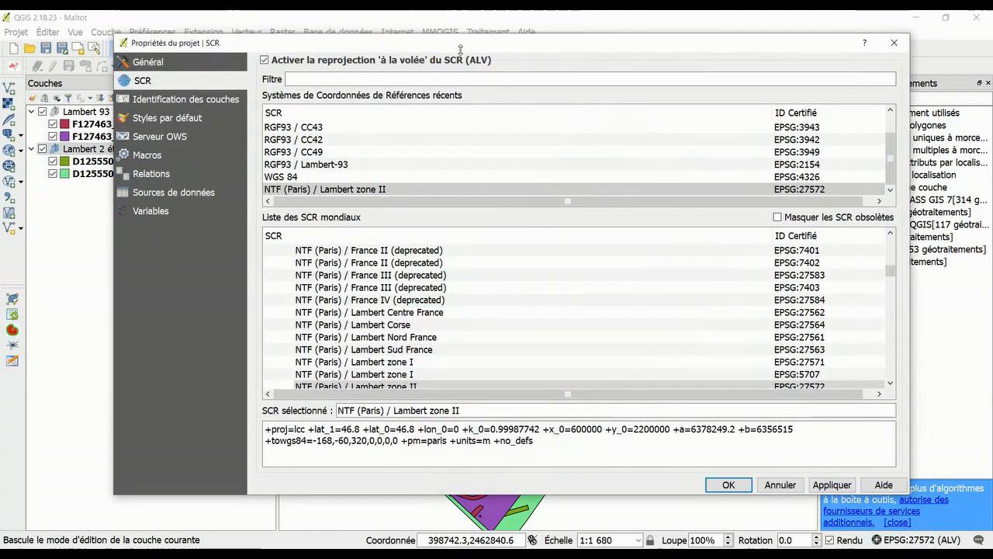
{"action": "left_click_drag", "start_coordinate": [460, 50], "coordinate": [592, 161]}
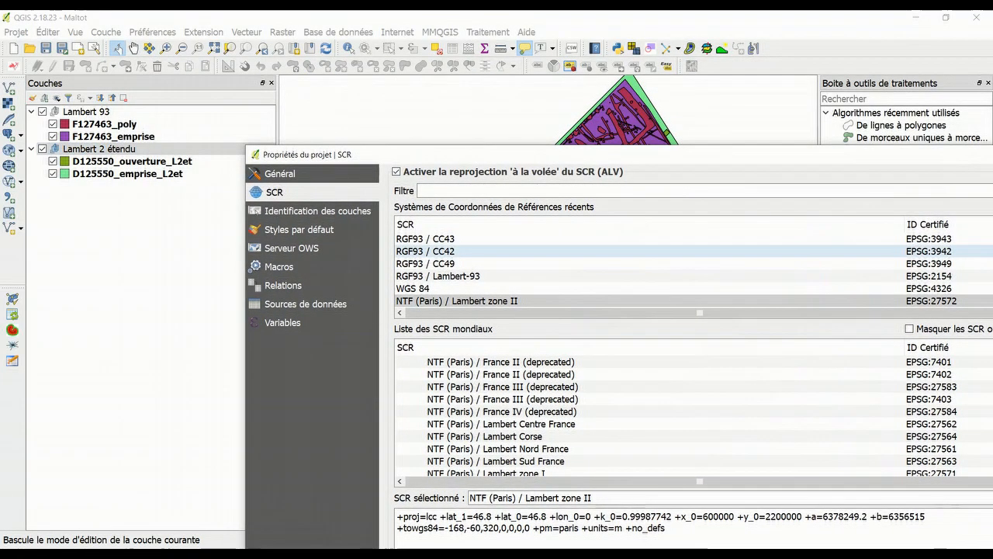
{"action": "left_click_drag", "start_coordinate": [633, 159], "coordinate": [487, 38]}
{"action": "left_click", "coordinate": [465, 152]}
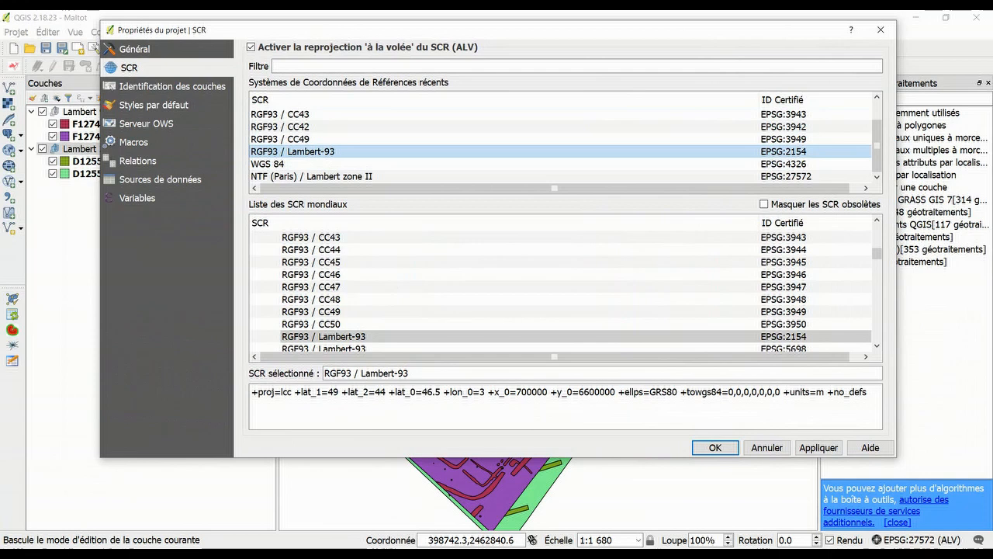
{"action": "left_click_drag", "start_coordinate": [330, 31], "coordinate": [465, 118]}
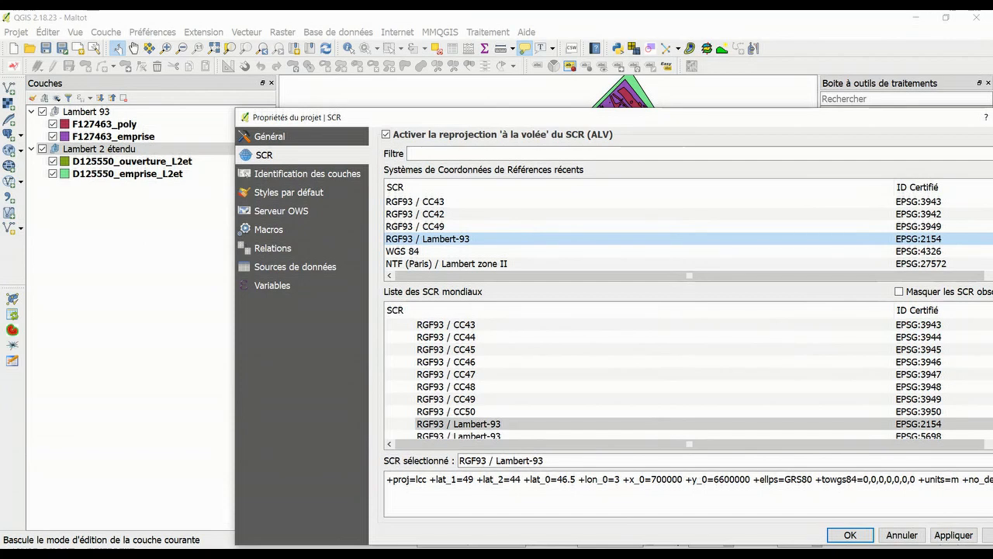
{"action": "left_click_drag", "start_coordinate": [450, 124], "coordinate": [992, 72]}
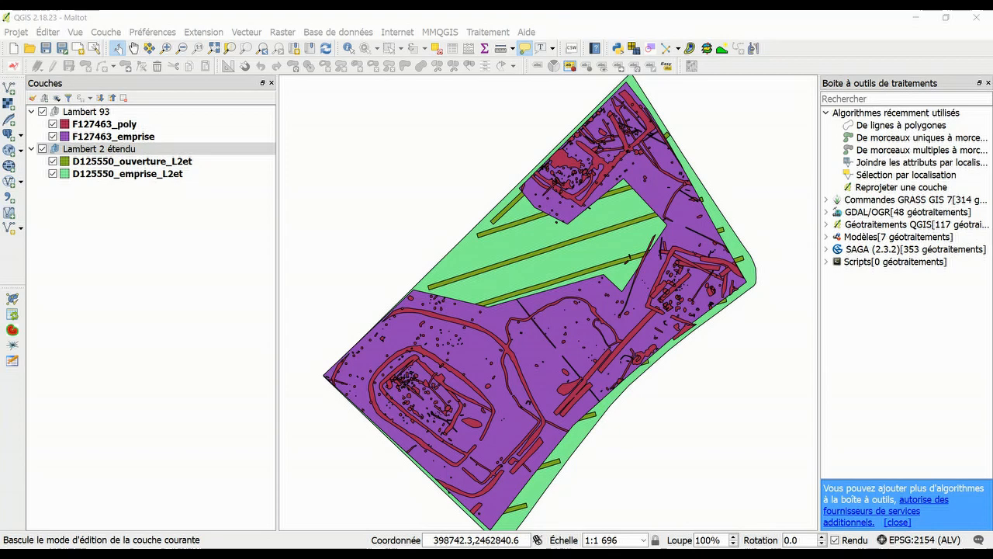
- Check the map coordinates over the site, noting the leading digit of the Y coordinate
{"action": "left_click", "coordinate": [543, 302]}
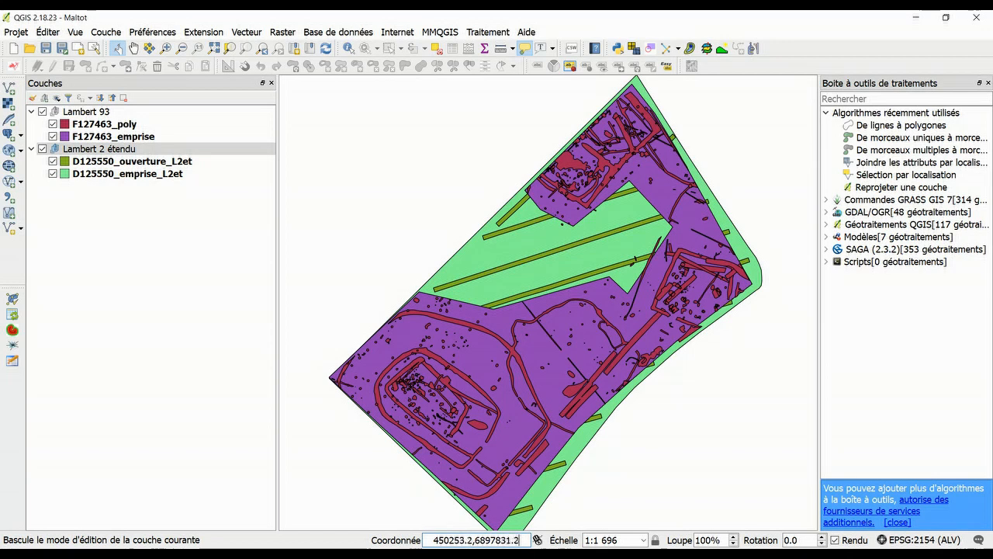
{"action": "left_click_drag", "start_coordinate": [474, 540], "coordinate": [480, 540]}
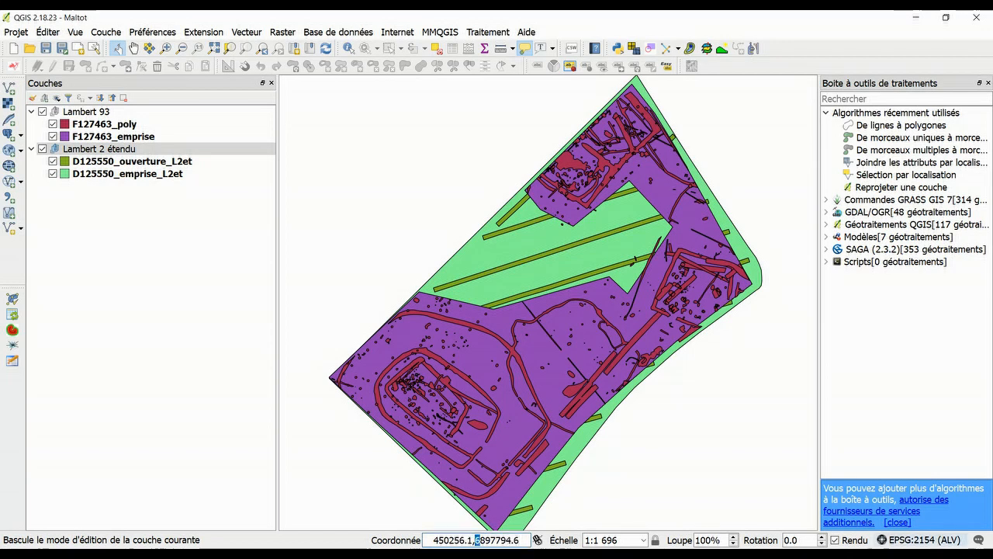
{"action": "left_click", "coordinate": [547, 303]}
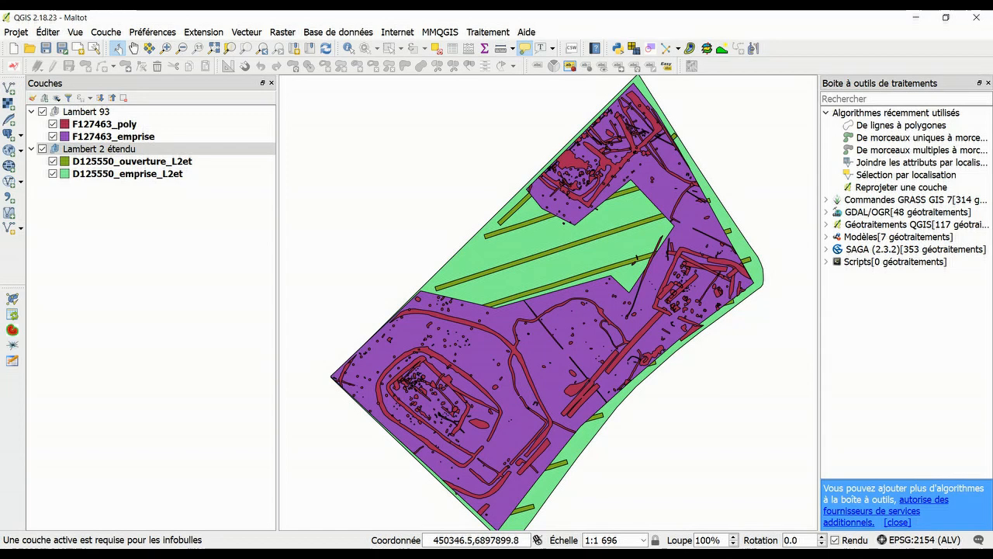
- Check the coordinate reference systems of the layers in the Lambert 93 and Lambert 2 étendu groups, and save the project
{"action": "left_click", "coordinate": [114, 136]}
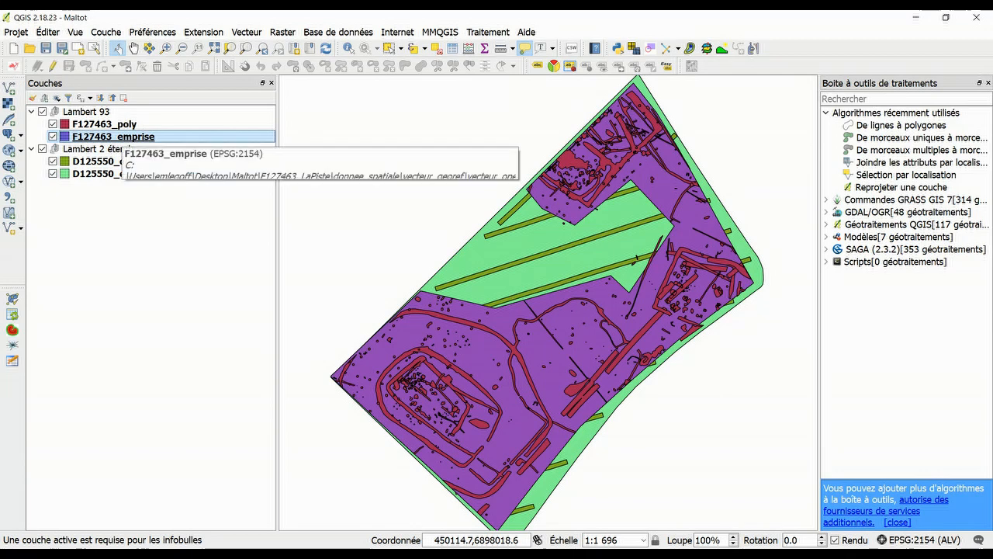
{"action": "left_click", "coordinate": [135, 125], "text": "ctrl"}
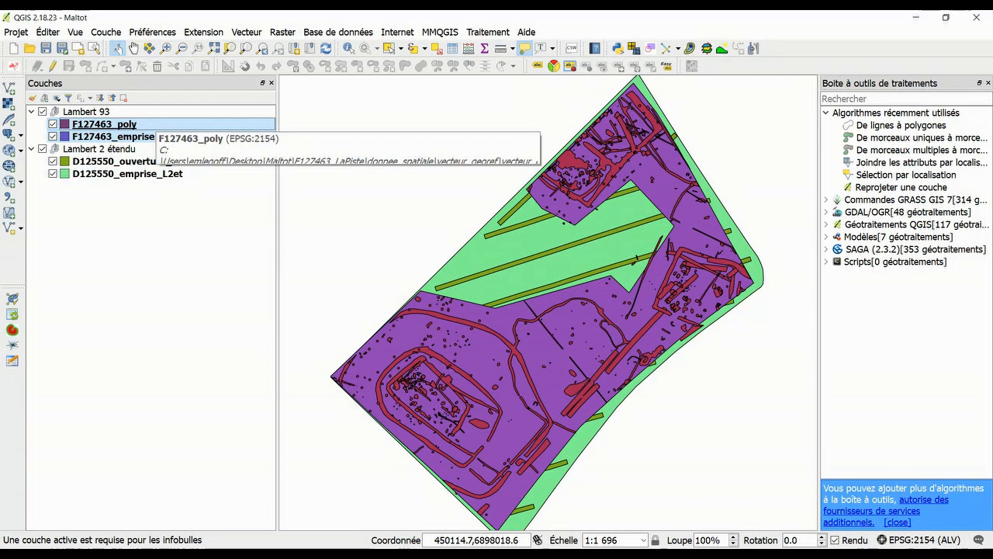
{"action": "left_click", "coordinate": [124, 161]}
{"action": "left_click", "coordinate": [124, 174], "text": "ctrl"}
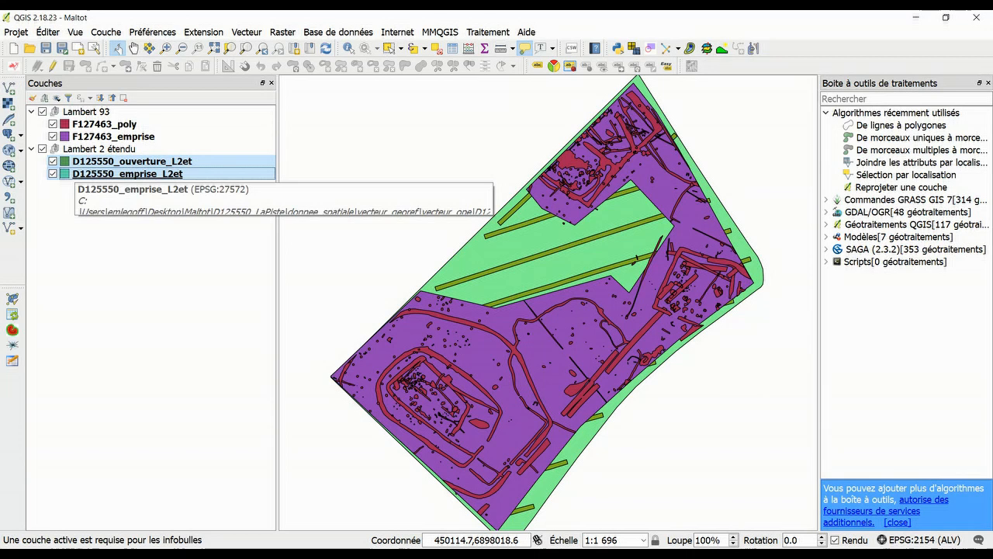
{"action": "left_click", "coordinate": [128, 240]}
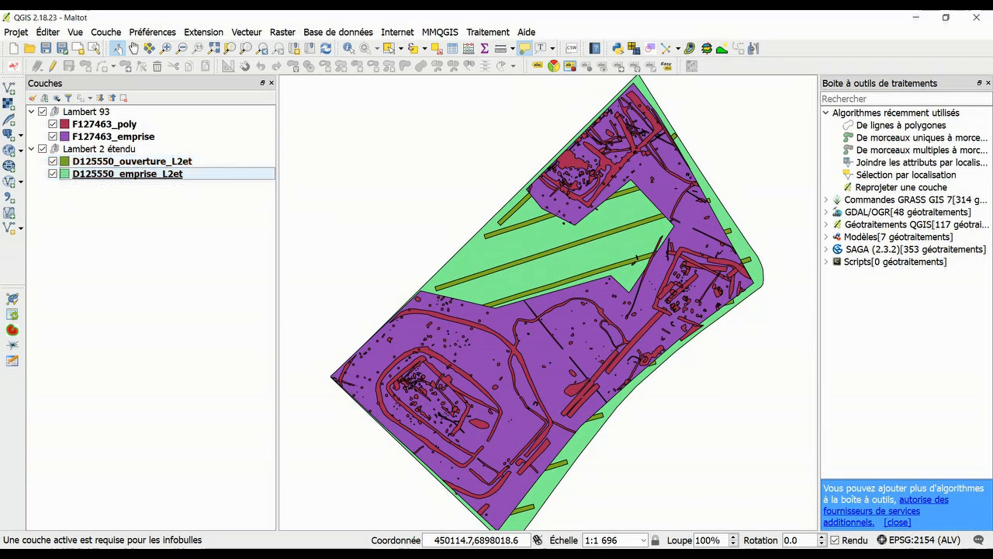
{"action": "right_click", "coordinate": [102, 174]}
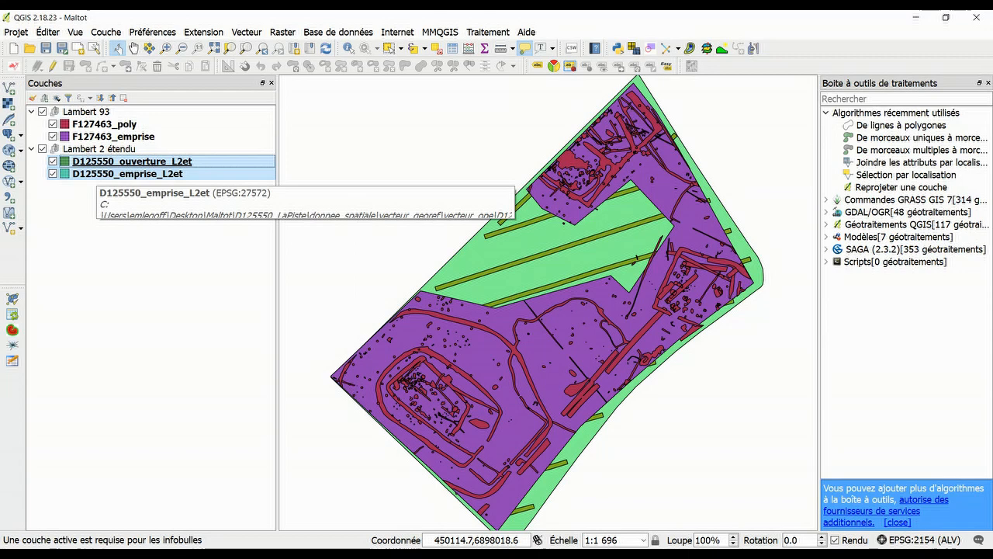
{"action": "left_click", "coordinate": [117, 239]}
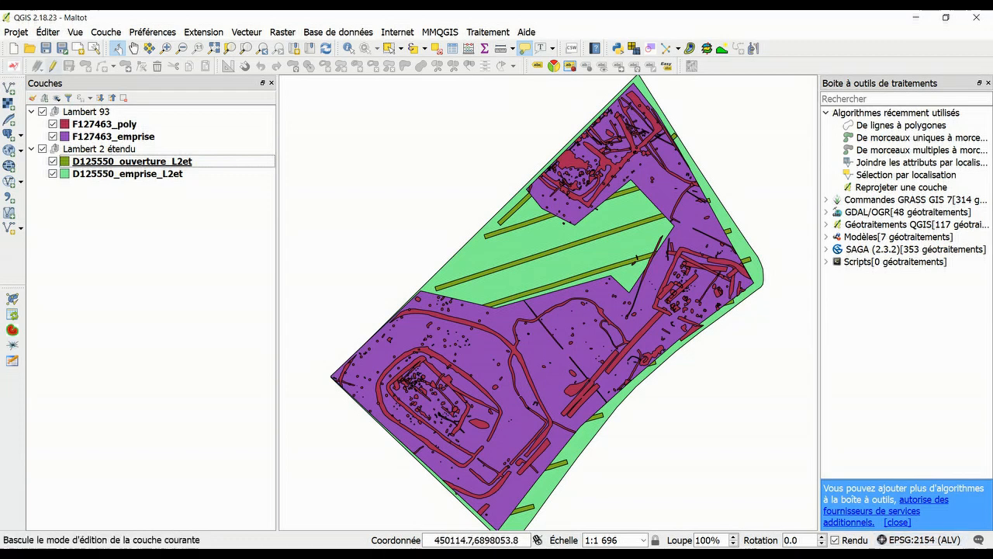
{"action": "key", "text": "ctrl+s"}
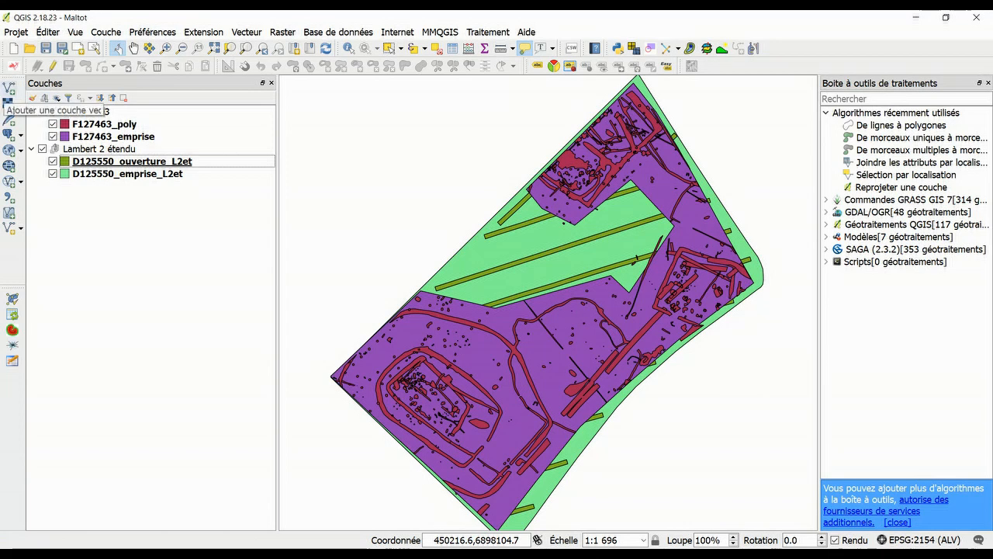
- Choose frontieres_mondiales.shp from the data_fondsCarto vecteur folder GADM_Monde_WGS84_EPSG4326 as the source of a new vector layer
{"action": "left_click", "coordinate": [9, 102]}
{"action": "left_click", "coordinate": [537, 212]}
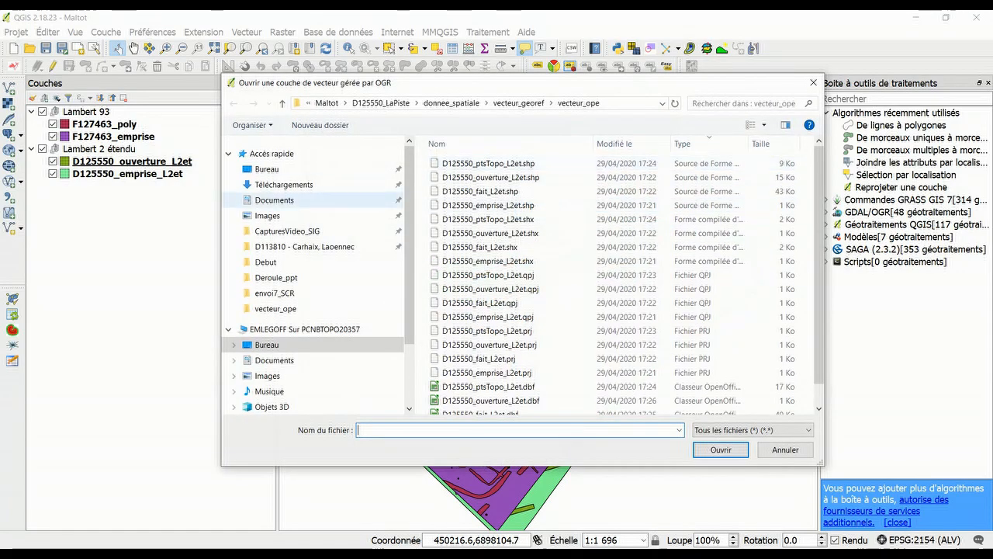
{"action": "left_click", "coordinate": [267, 344]}
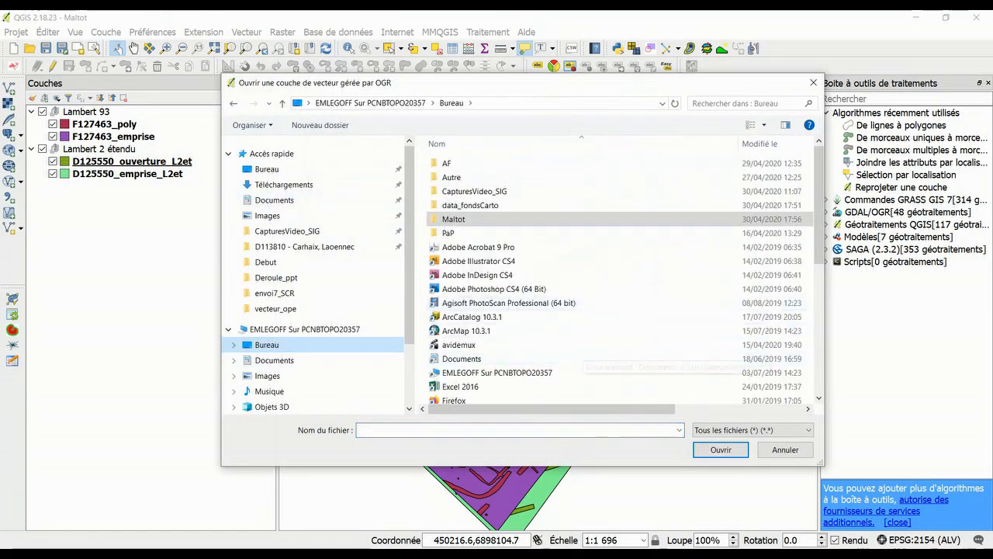
{"action": "double_click", "coordinate": [459, 205]}
{"action": "double_click", "coordinate": [454, 177]}
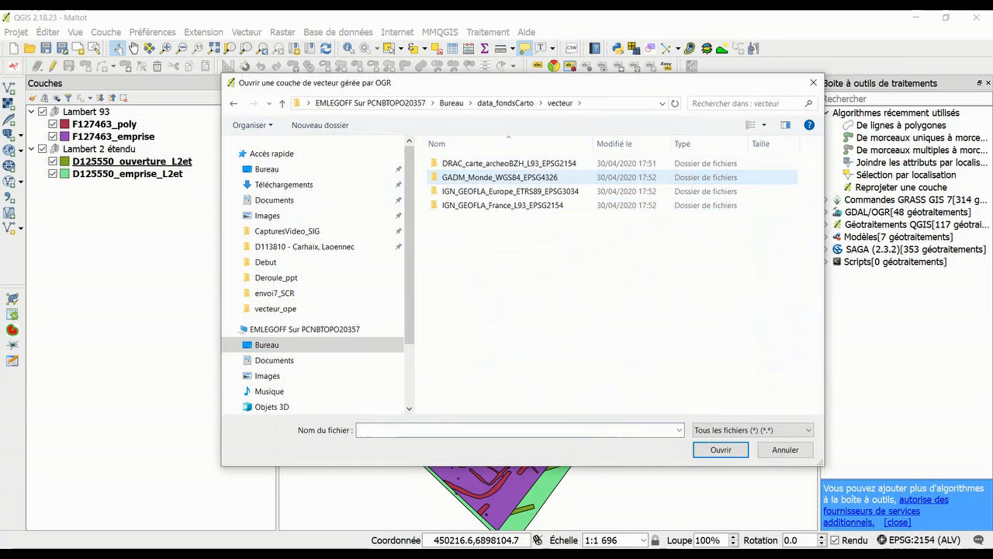
{"action": "left_click", "coordinate": [500, 177]}
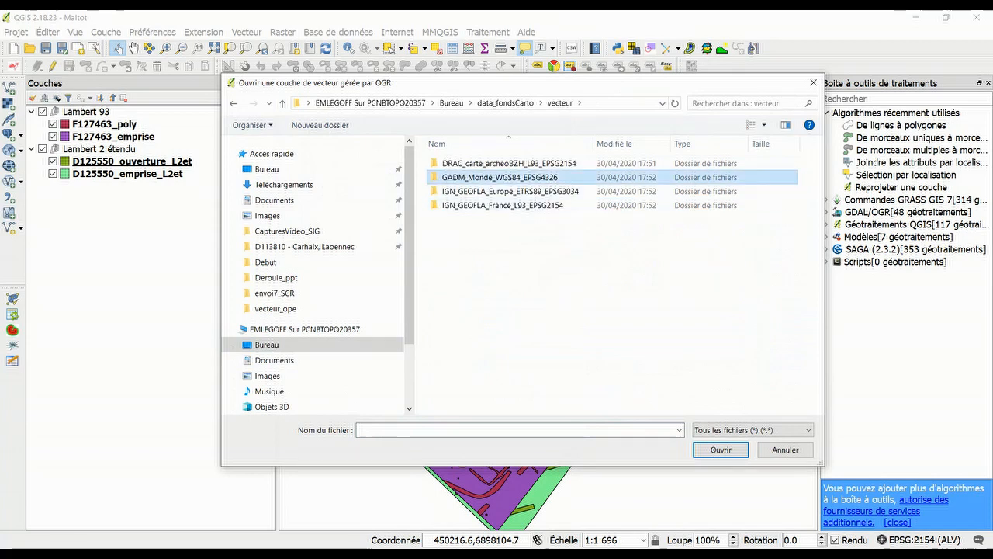
{"action": "double_click", "coordinate": [500, 177]}
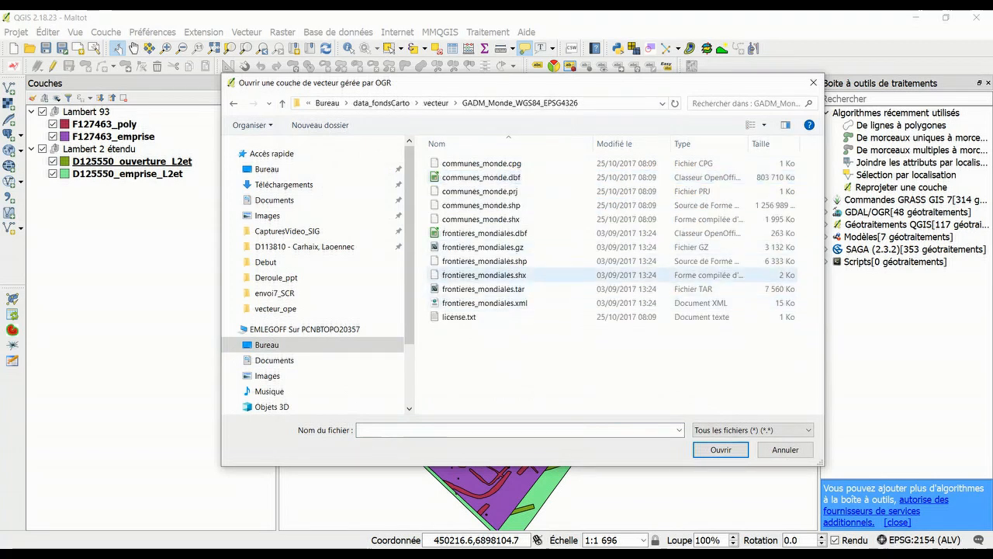
{"action": "left_click", "coordinate": [485, 261]}
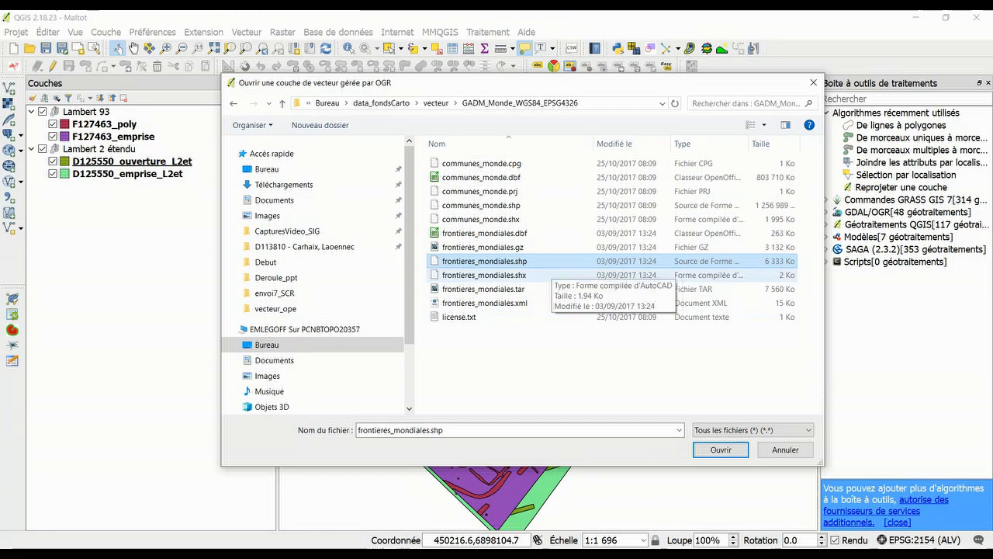
{"action": "left_click", "coordinate": [721, 450]}
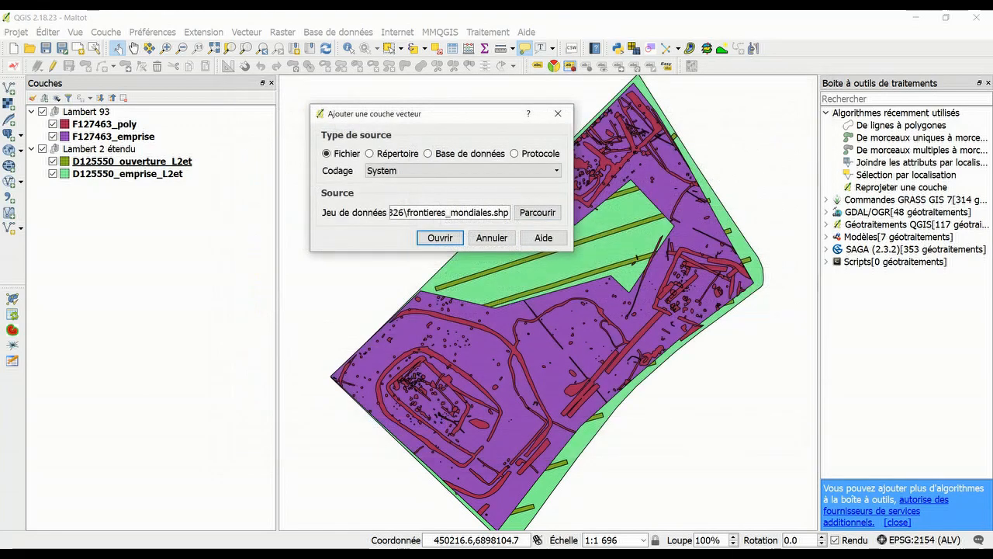
- Load the frontieres_mondiales layer and assign it the WGS 84 (EPSG:4326) coordinate reference system
{"action": "left_click", "coordinate": [440, 238]}
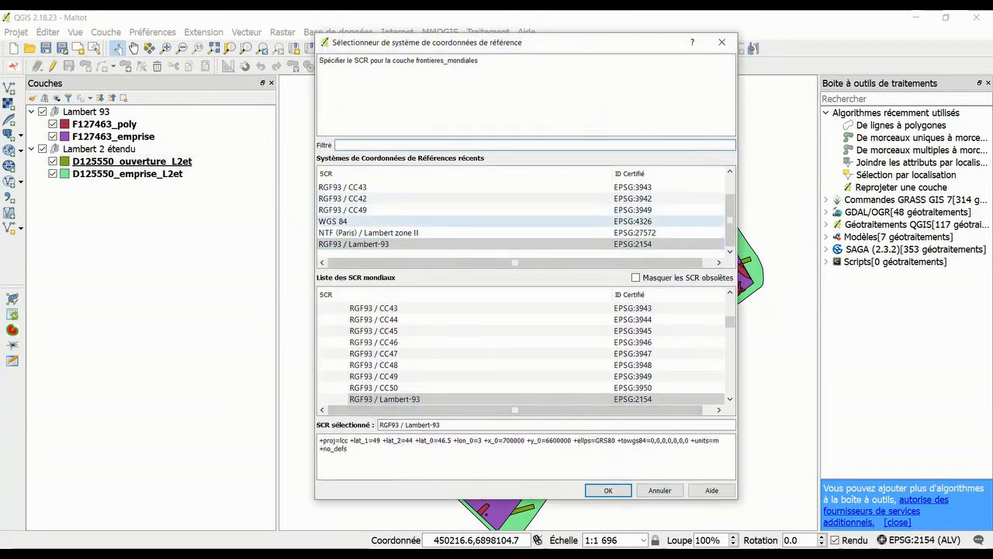
{"action": "left_click", "coordinate": [334, 221]}
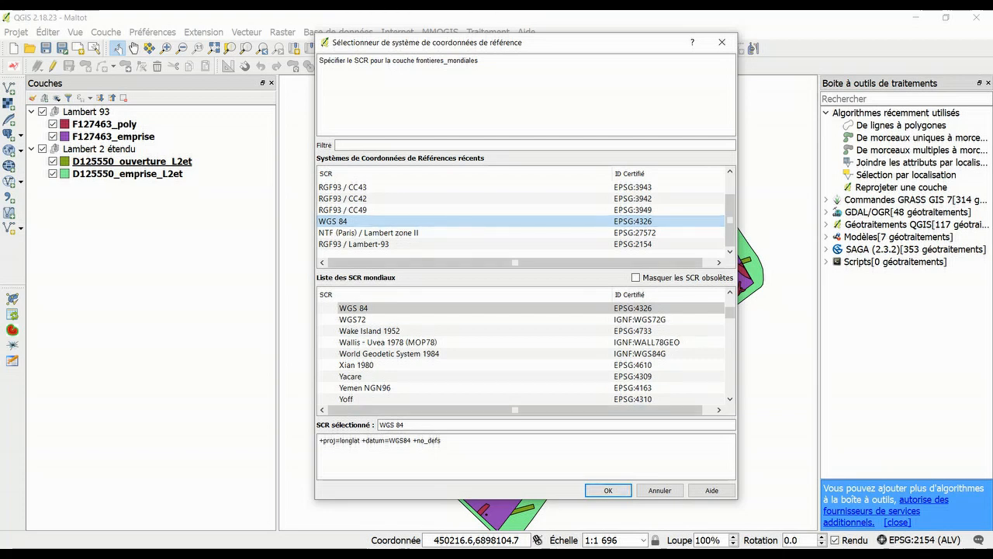
{"action": "left_click", "coordinate": [609, 490]}
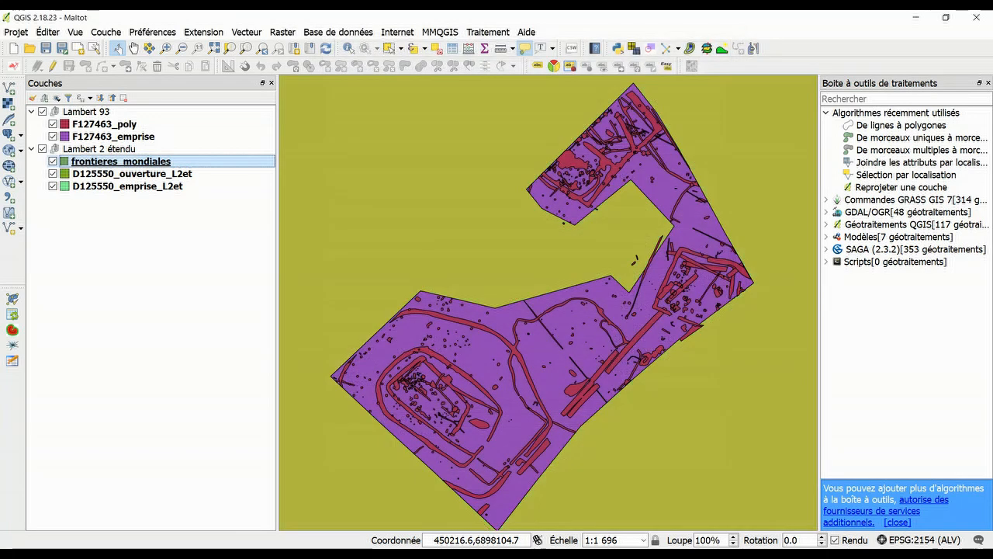
- Examine the shape of the frontieres_mondiales layer across Europe and the whole world in the Lambert-93 projection
{"action": "right_click", "coordinate": [177, 161]}
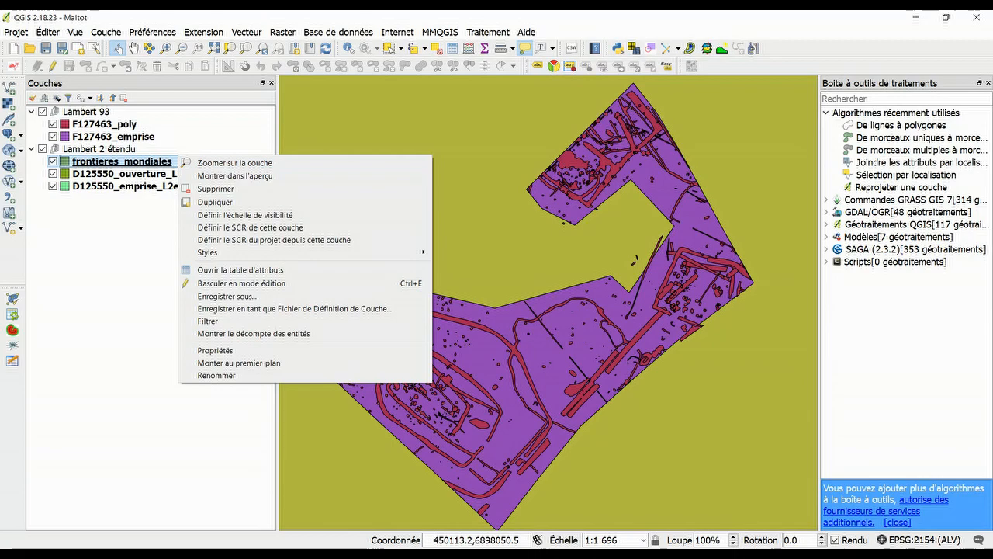
{"action": "left_click", "coordinate": [235, 162]}
{"action": "scroll", "coordinate": [648, 342], "scroll_direction": "down", "scroll_amount": 8}
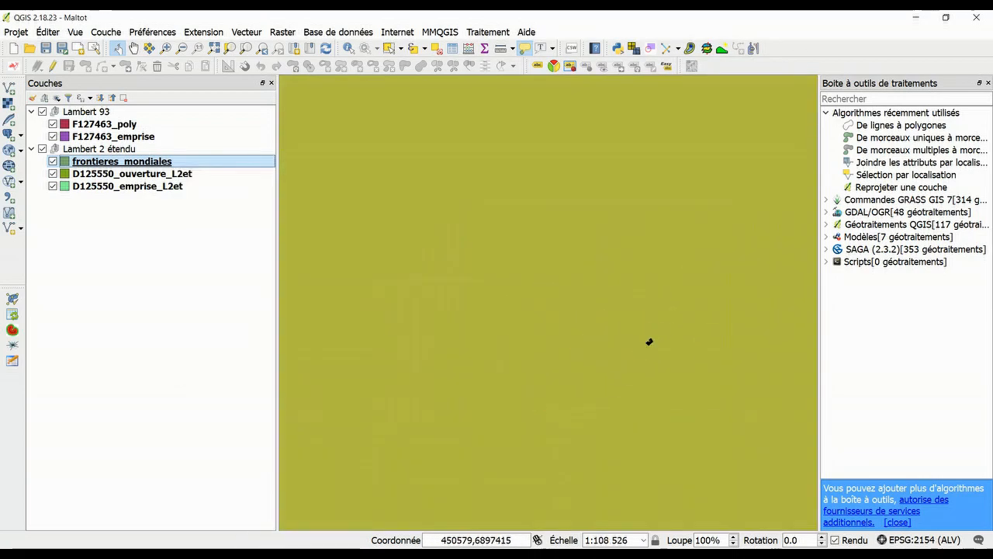
{"action": "left_click_drag", "start_coordinate": [667, 366], "coordinate": [513, 232]}
{"action": "scroll", "coordinate": [577, 322], "scroll_direction": "up", "scroll_amount": 1}
{"action": "scroll", "coordinate": [596, 356], "scroll_direction": "down", "scroll_amount": 1}
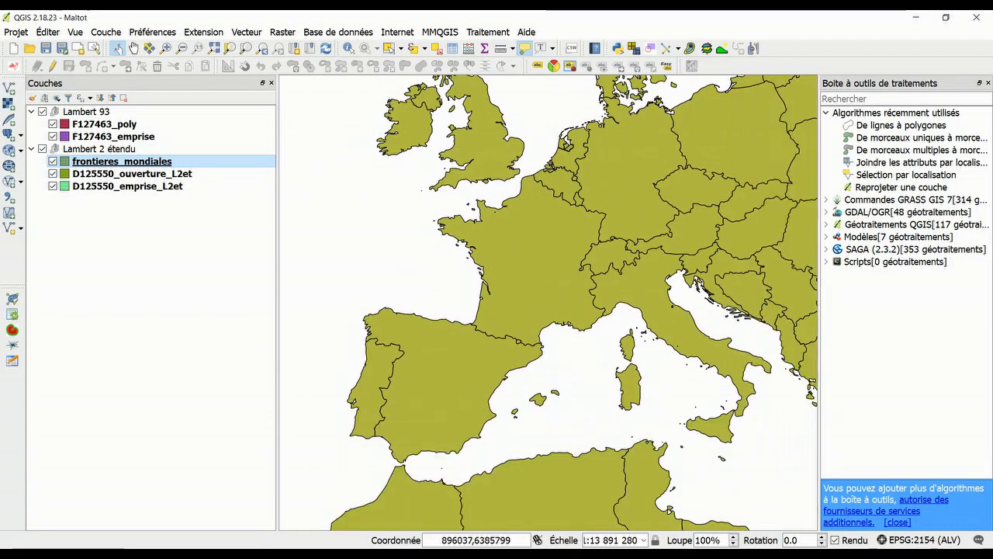
{"action": "scroll", "coordinate": [565, 279], "scroll_direction": "down", "scroll_amount": 1}
{"action": "scroll", "coordinate": [606, 256], "scroll_direction": "down", "scroll_amount": 3}
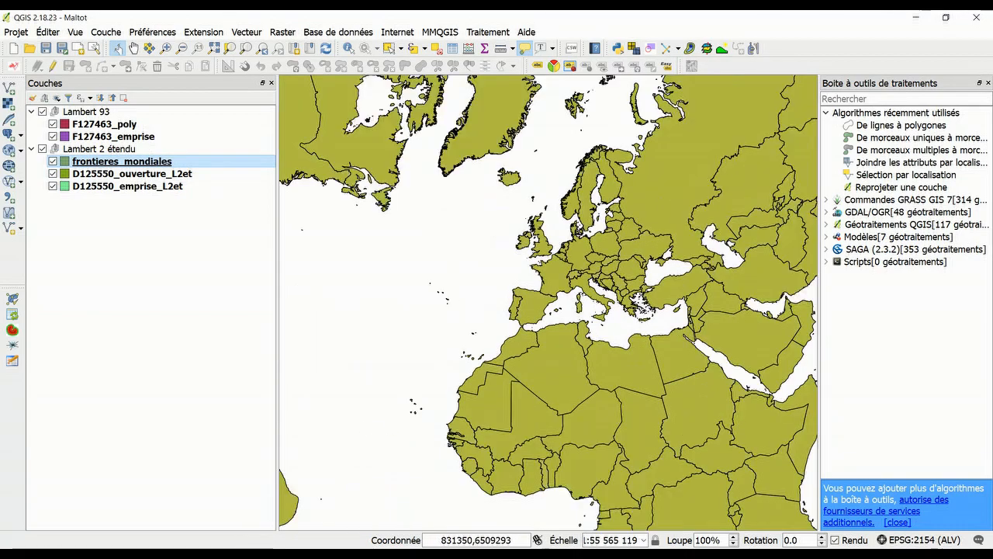
{"action": "left_click_drag", "start_coordinate": [613, 302], "coordinate": [595, 341]}
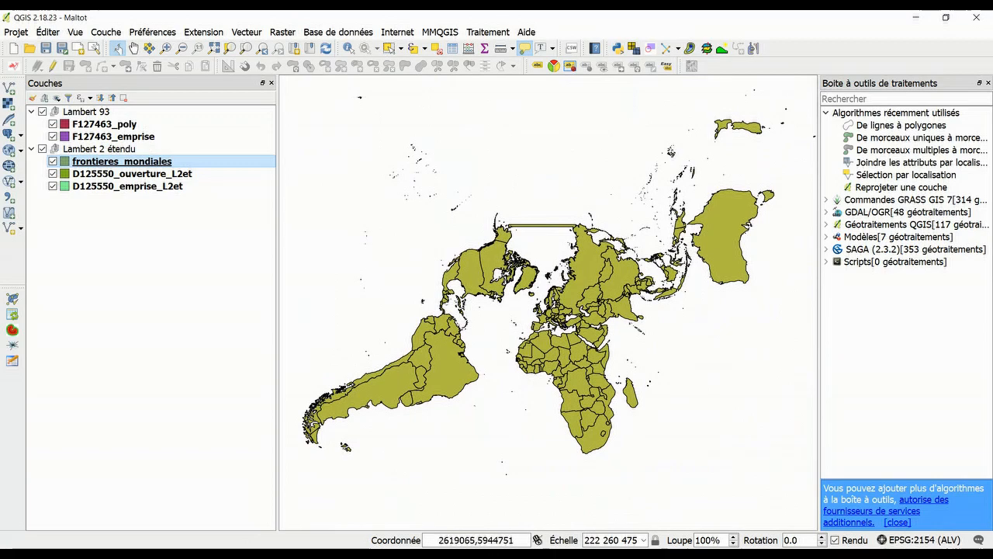
{"action": "scroll", "coordinate": [559, 303], "scroll_direction": "up", "scroll_amount": 2}
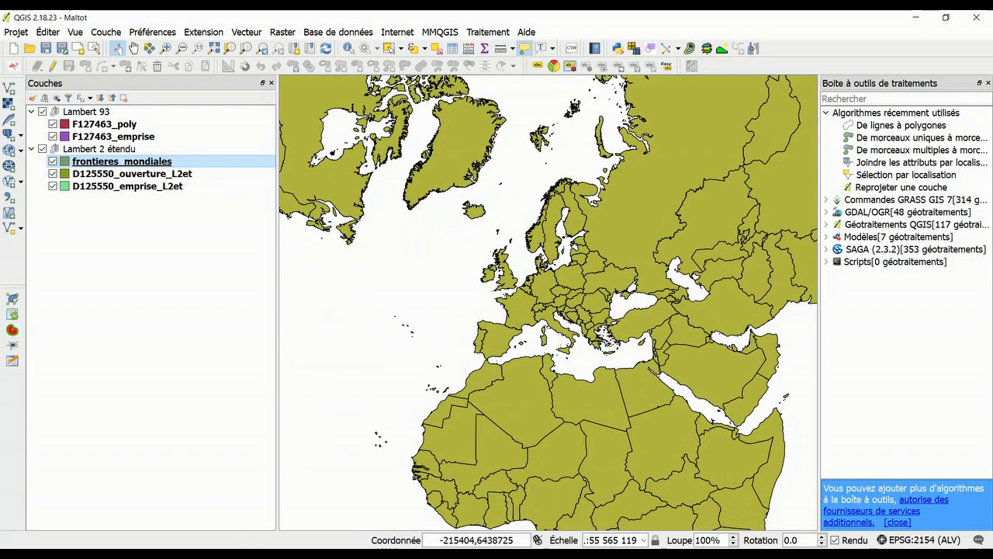
{"action": "left_click_drag", "start_coordinate": [277, 305], "coordinate": [209, 306]}
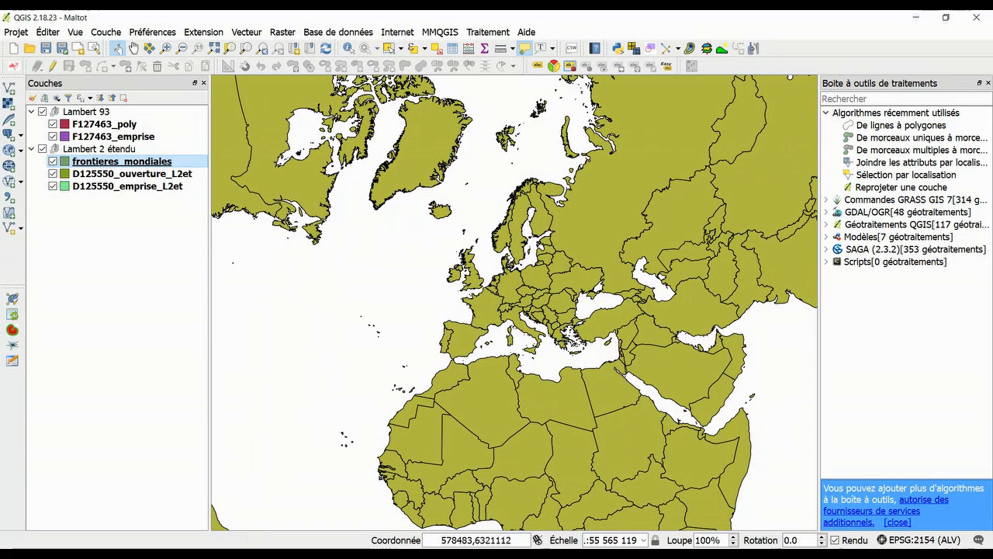
{"action": "scroll", "coordinate": [501, 332], "scroll_direction": "down", "scroll_amount": 1}
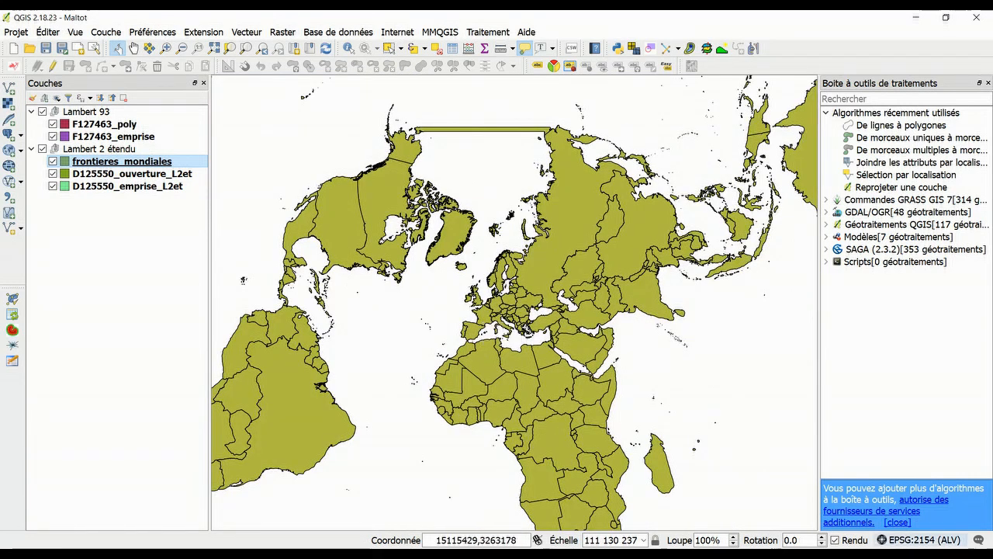
- Disable the project's on-the-fly reprojection and examine the world borders and Europe in geographic coordinates
{"action": "left_click", "coordinate": [920, 540]}
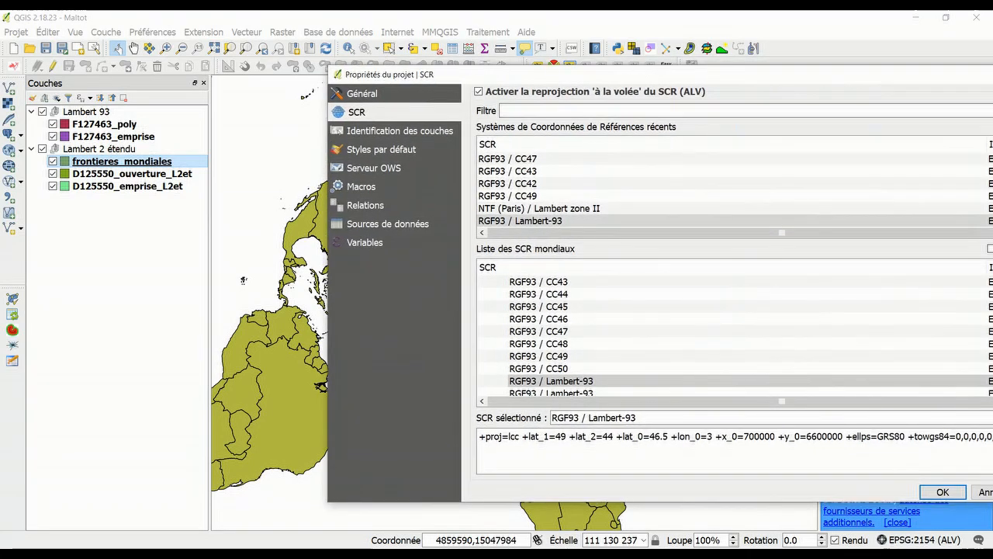
{"action": "left_click", "coordinate": [480, 90]}
{"action": "left_click_drag", "start_coordinate": [516, 73], "coordinate": [240, 48]}
{"action": "left_click", "coordinate": [668, 465]}
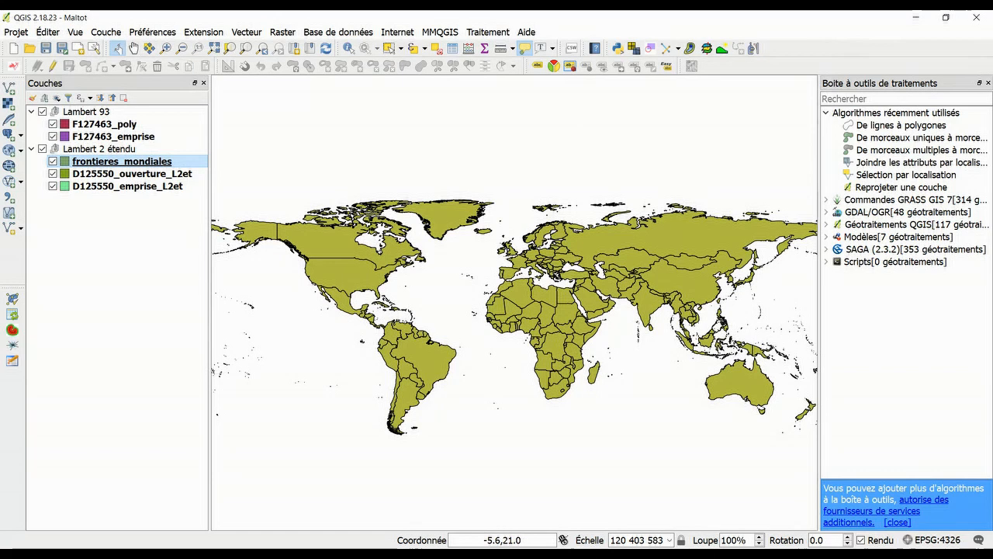
{"action": "mouse_move", "coordinate": [487, 305]}
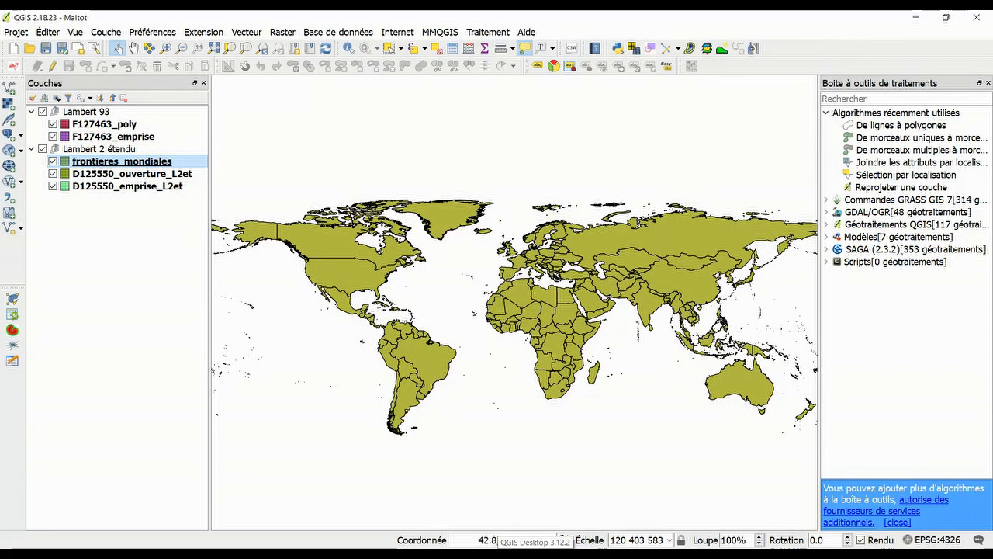
{"action": "left_click_drag", "start_coordinate": [598, 447], "coordinate": [579, 424]}
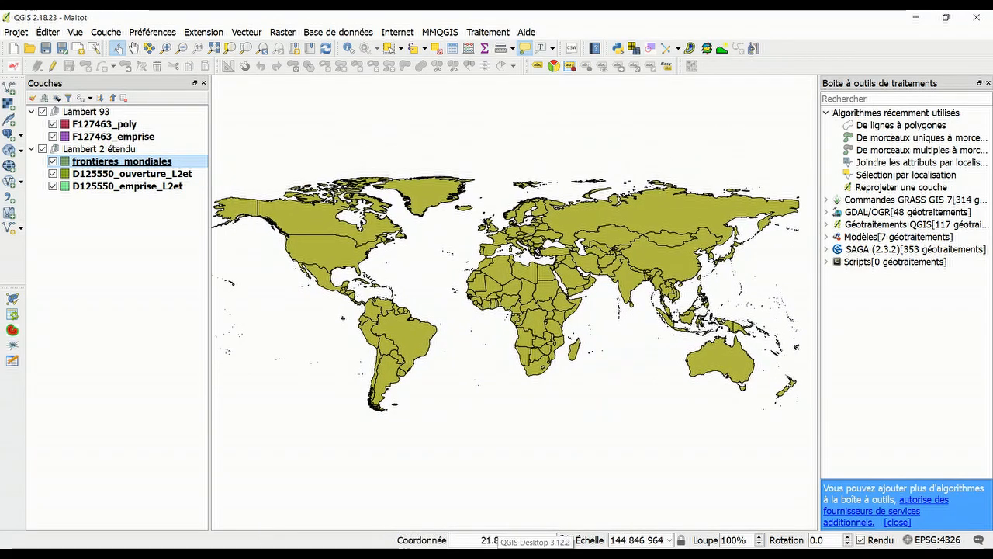
{"action": "scroll", "coordinate": [478, 245], "scroll_direction": "up", "scroll_amount": 2}
{"action": "scroll", "coordinate": [560, 192], "scroll_direction": "up", "scroll_amount": 1}
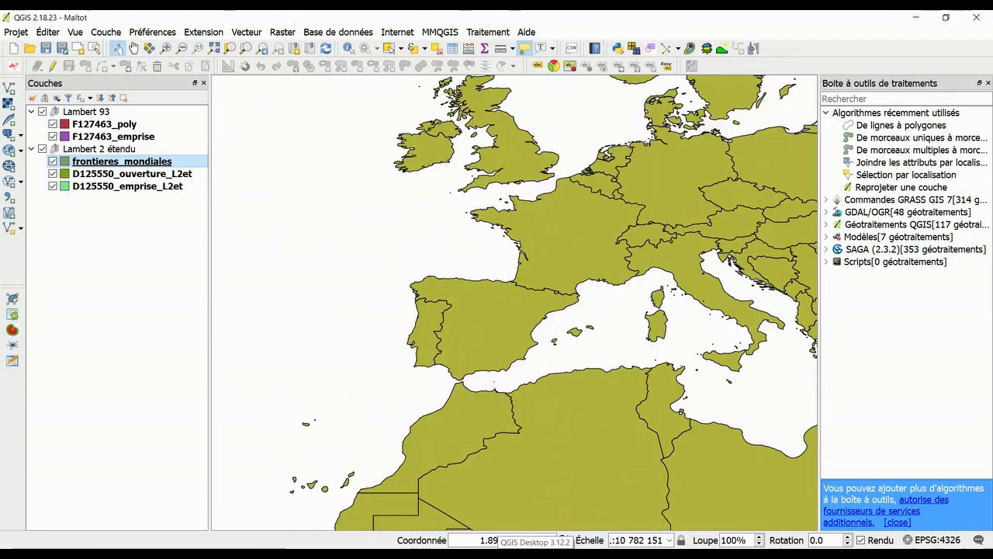
{"action": "scroll", "coordinate": [541, 224], "scroll_direction": "down", "scroll_amount": 3}
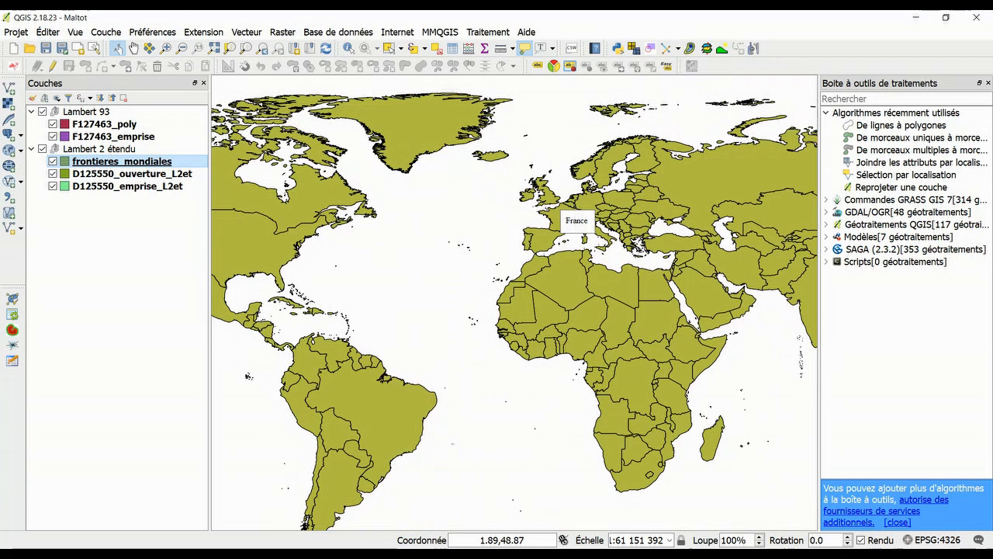
{"action": "scroll", "coordinate": [574, 227], "scroll_direction": "down", "scroll_amount": 1}
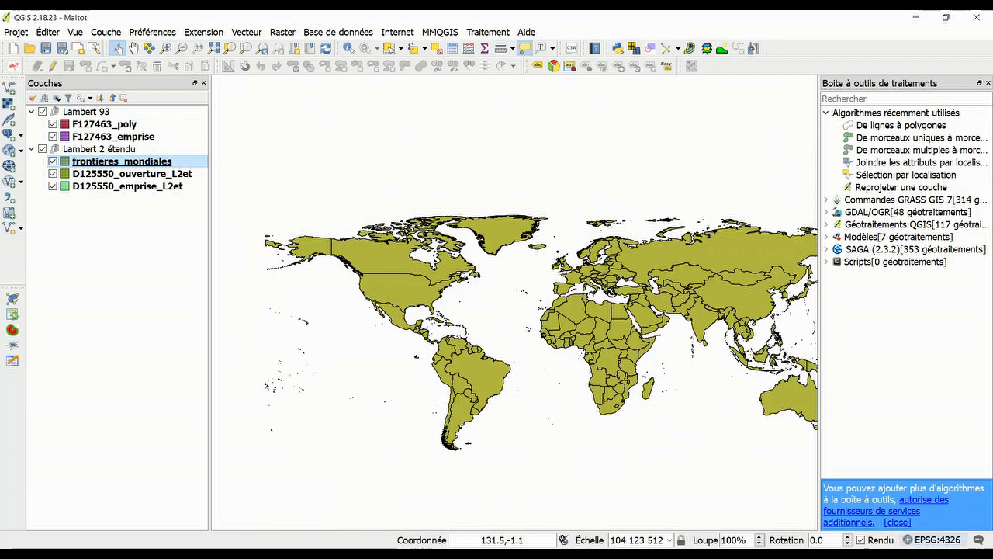
- Enable on-the-fly reprojection again with WGS 84 (EPSG:4326) as the project's coordinate reference system
{"action": "left_click", "coordinate": [937, 539]}
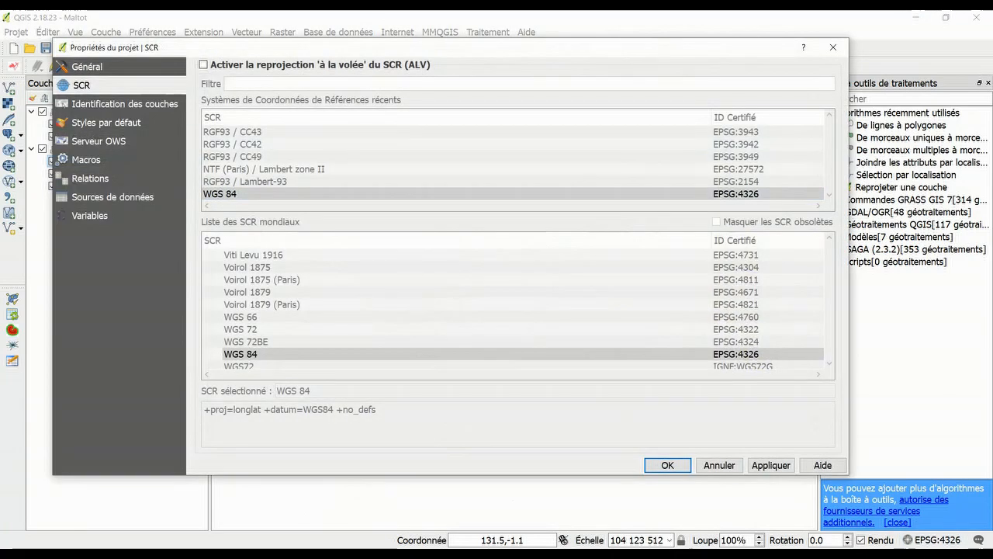
{"action": "left_click", "coordinate": [203, 65]}
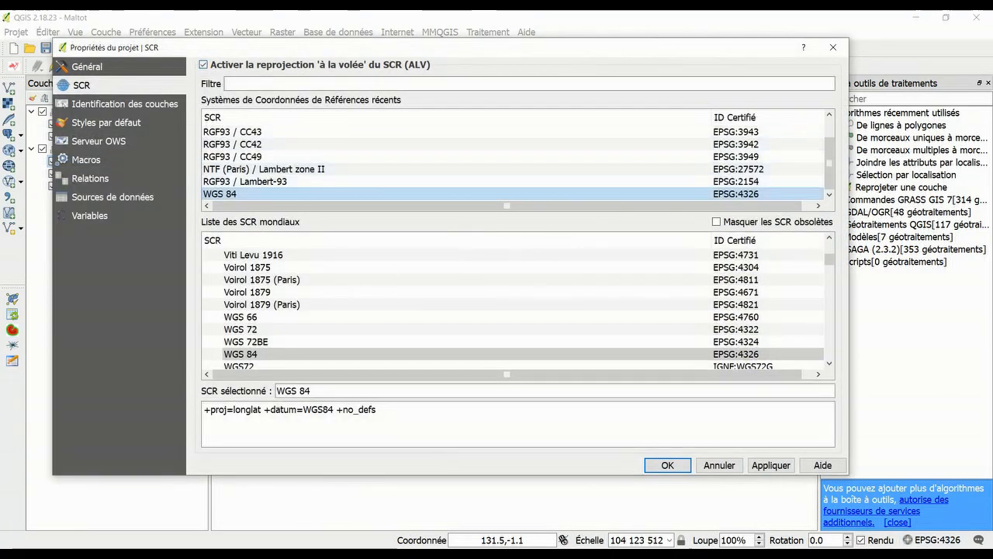
{"action": "left_click_drag", "start_coordinate": [342, 39], "coordinate": [342, 46]}
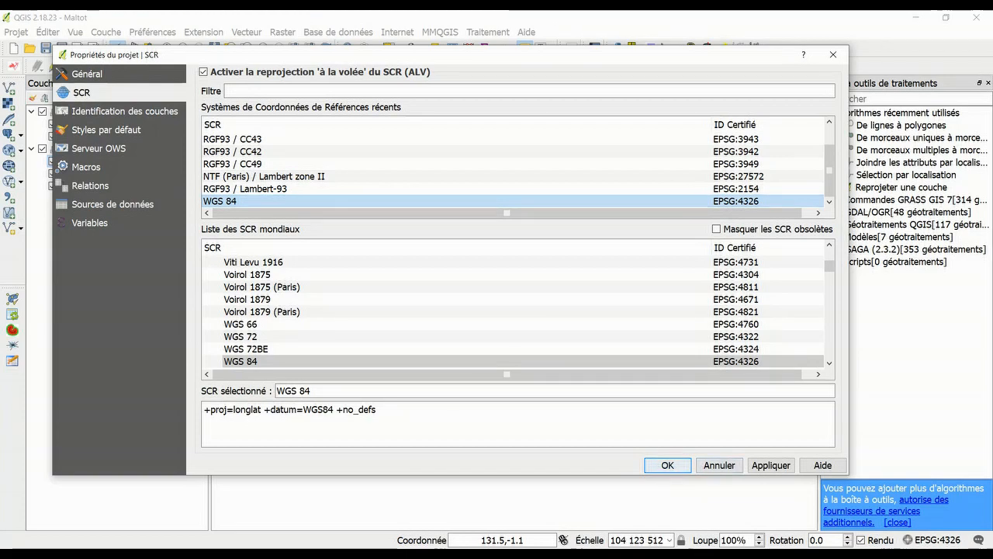
{"action": "key", "text": "Return"}
- Place the frontieres_mondiales layer below the two D125550 layers and show its full extent on the map
{"action": "left_click_drag", "start_coordinate": [155, 162], "coordinate": [159, 189]}
{"action": "right_click", "coordinate": [162, 187]}
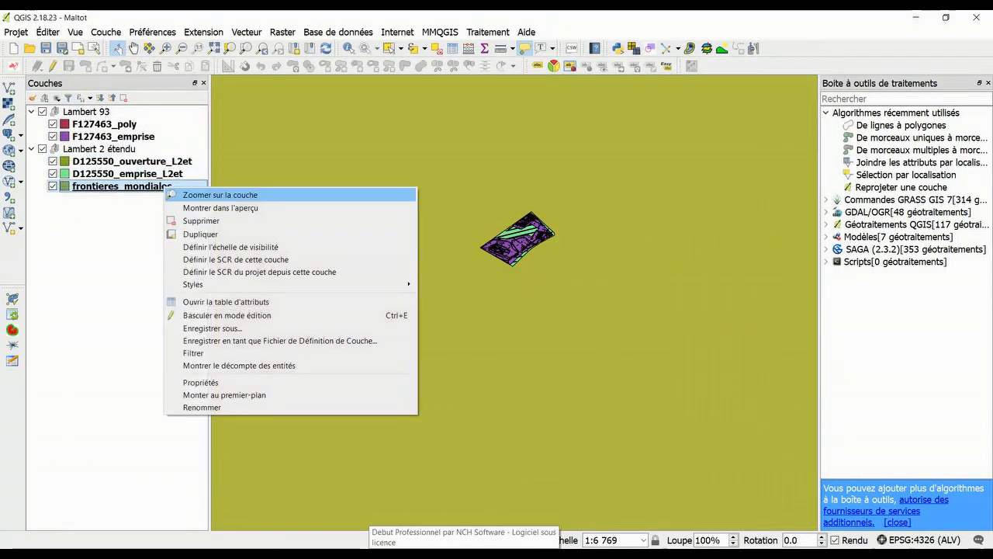
{"action": "left_click", "coordinate": [201, 194]}
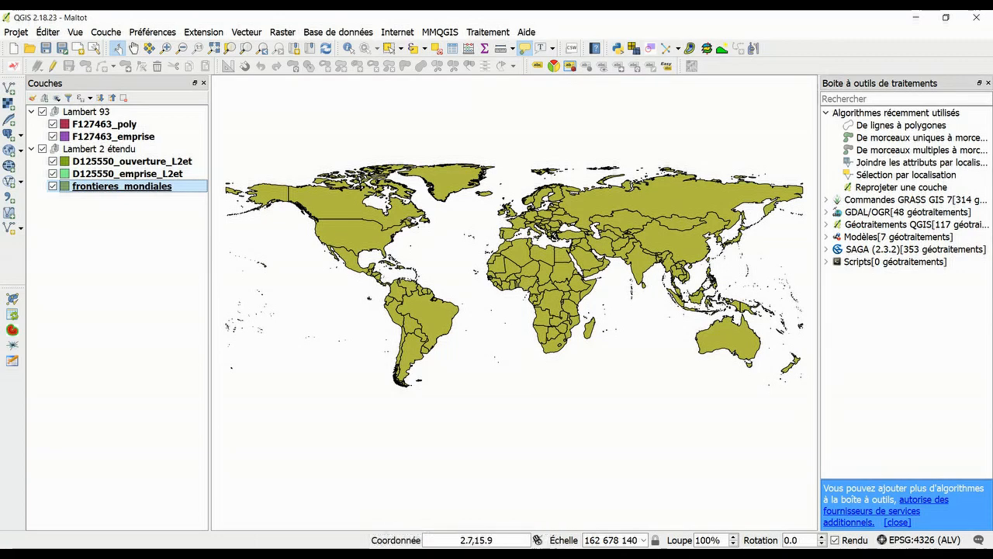
{"action": "mouse_move", "coordinate": [518, 268]}
- Set the project's coordinate reference system to RGF93 / Lambert-93 (EPSG:2154) and zoom to the D125550_ouverture_L2et layer
{"action": "left_click", "coordinate": [920, 539]}
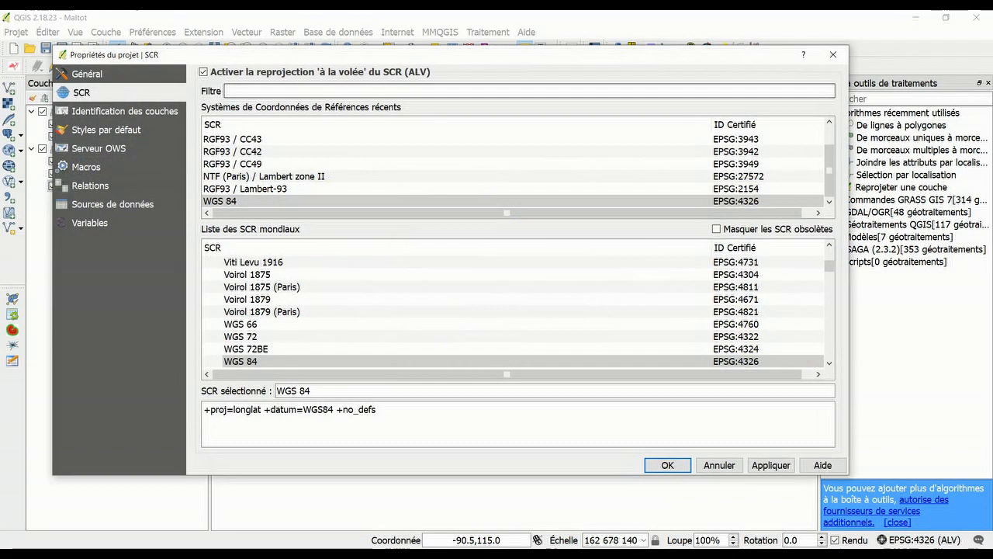
{"action": "left_click", "coordinate": [245, 188]}
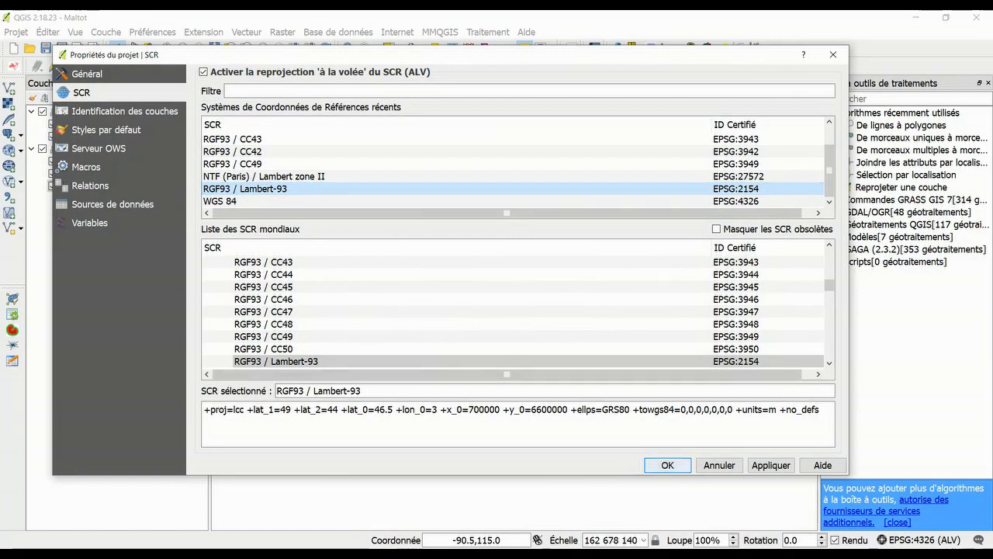
{"action": "left_click", "coordinate": [667, 465]}
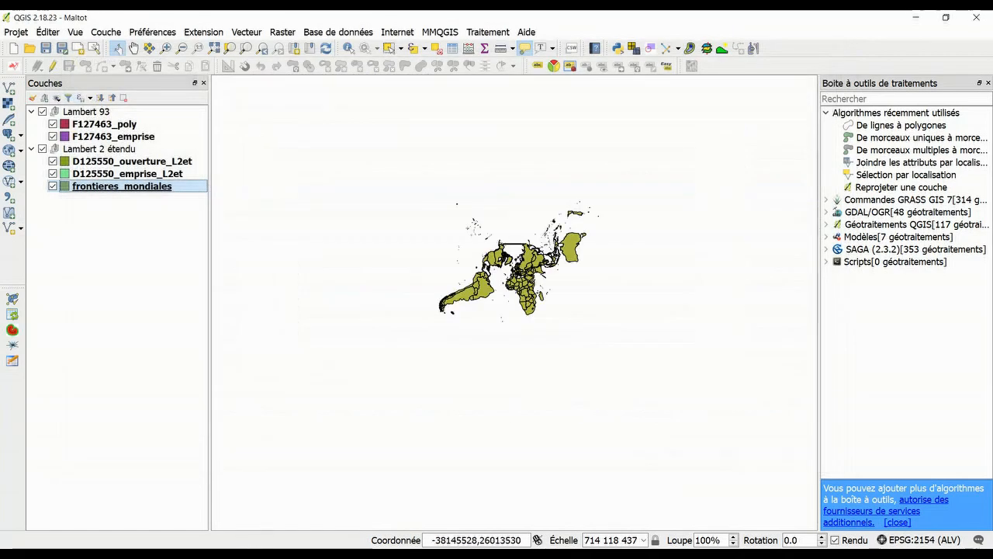
{"action": "right_click", "coordinate": [158, 161]}
{"action": "left_click", "coordinate": [214, 165]}
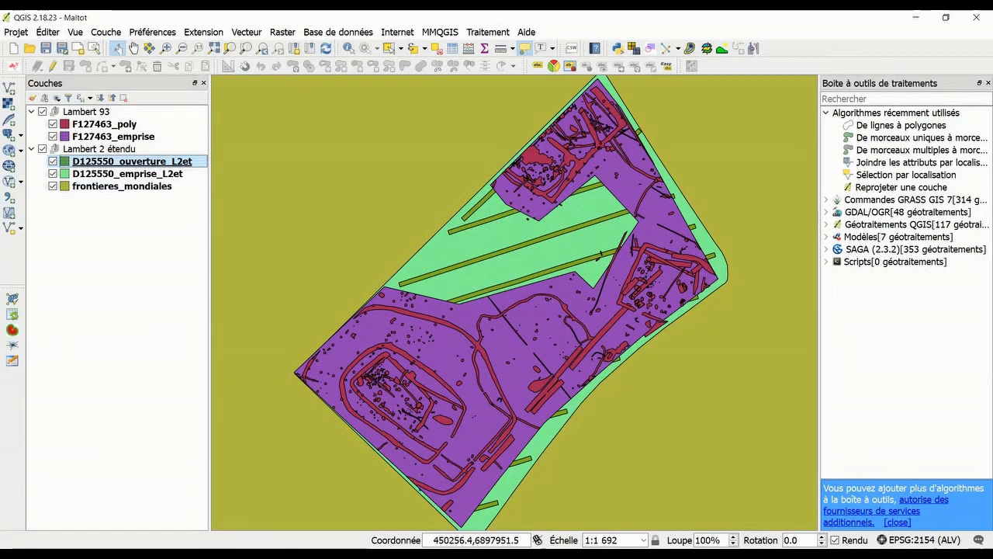
{"action": "scroll", "coordinate": [466, 306], "scroll_direction": "down", "scroll_amount": 1}
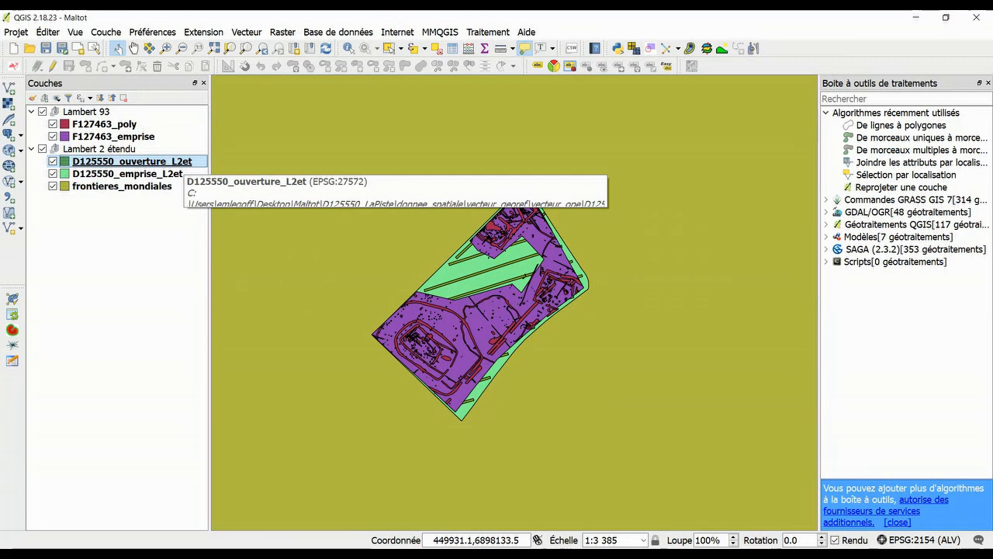
- Remove the frontieres_mondiales layer from the Maltot project and save the project
{"action": "right_click", "coordinate": [180, 189]}
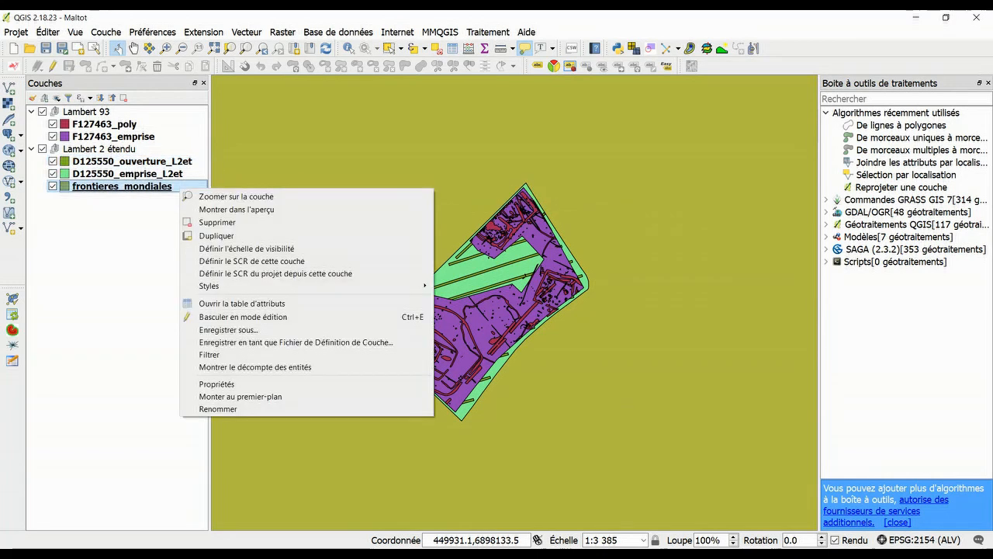
{"action": "left_click", "coordinate": [217, 222]}
{"action": "left_click", "coordinate": [503, 302]}
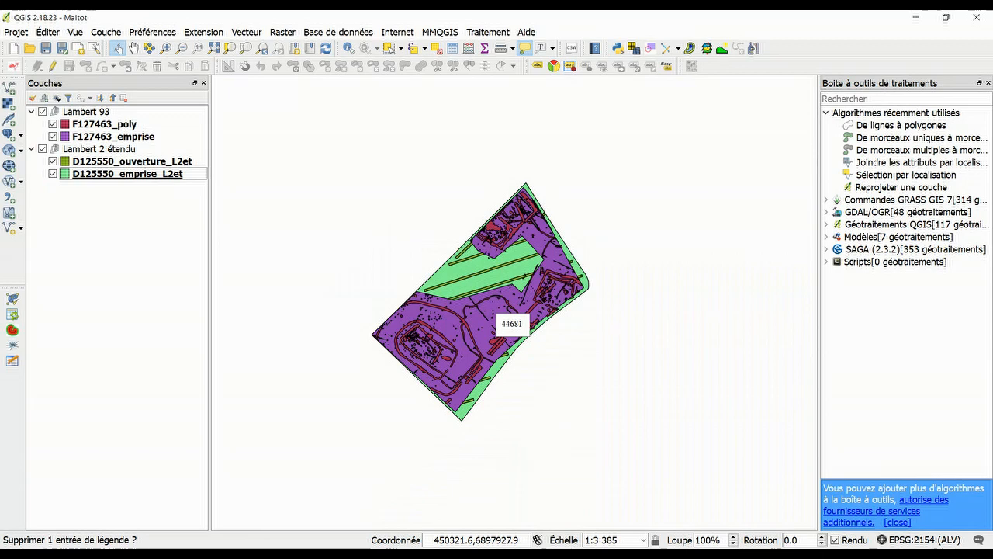
{"action": "left_click", "coordinate": [46, 48]}
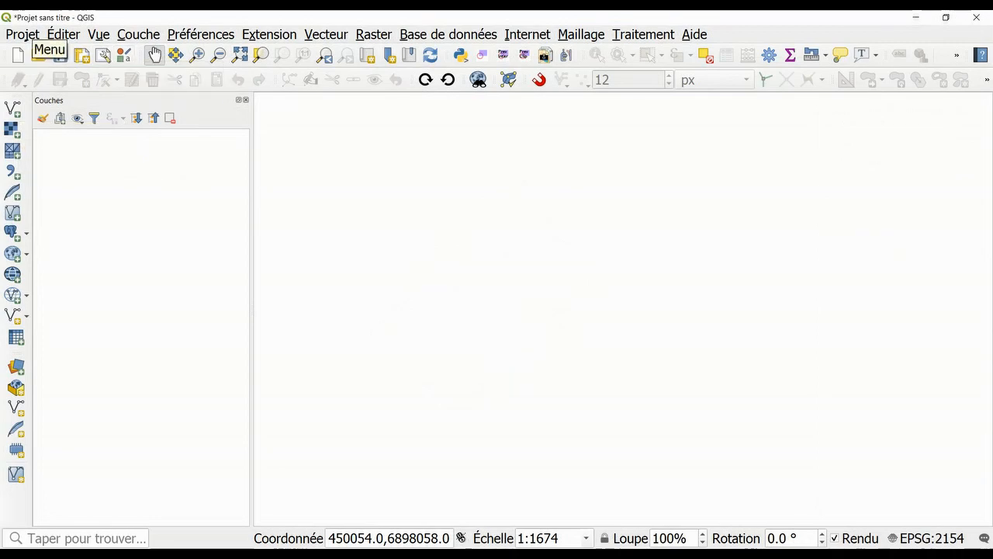
- Switch to the untitled project in the other QGIS version and examine the default coordinate reference system options for projects and layers
{"action": "left_click", "coordinate": [201, 35]}
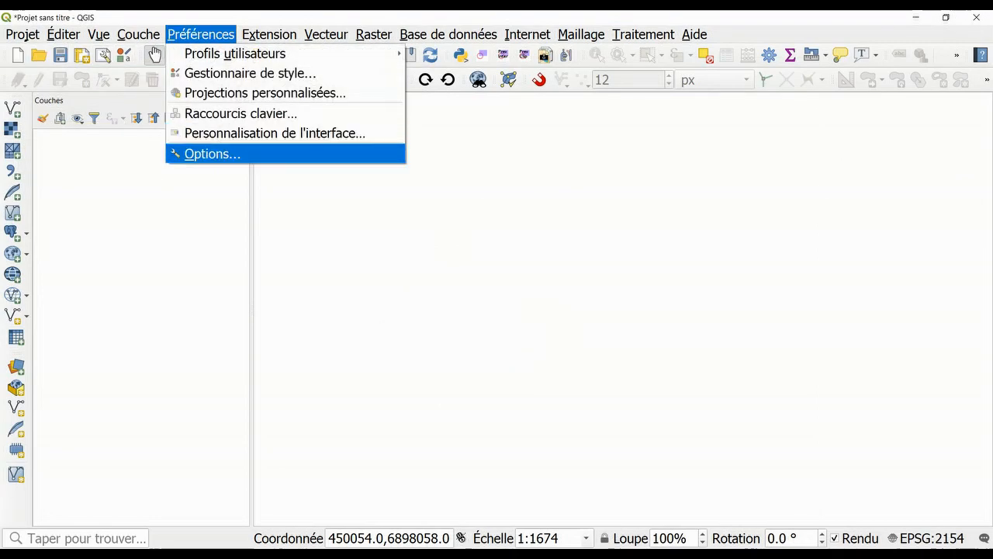
{"action": "left_click", "coordinate": [213, 153]}
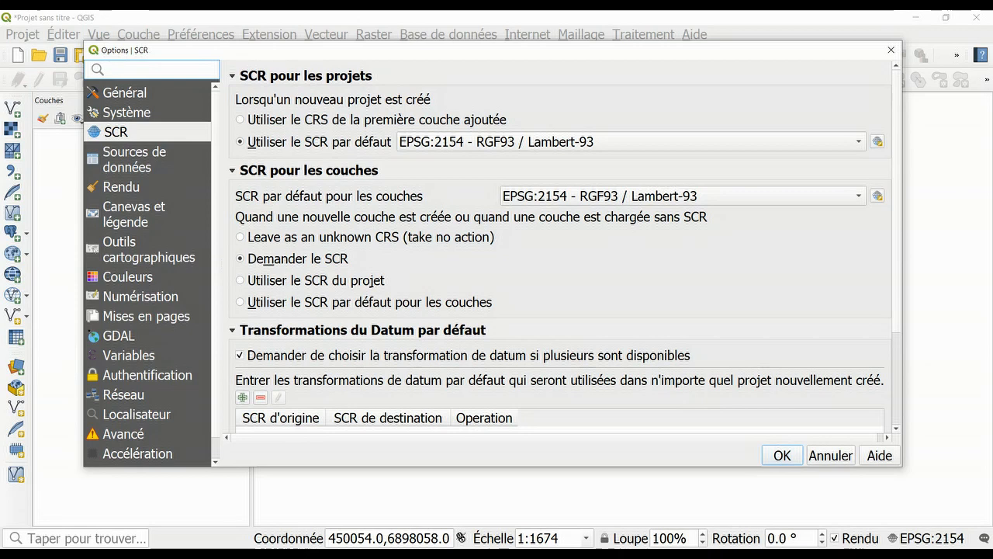
{"action": "left_click", "coordinate": [858, 142]}
{"action": "left_click", "coordinate": [859, 142]}
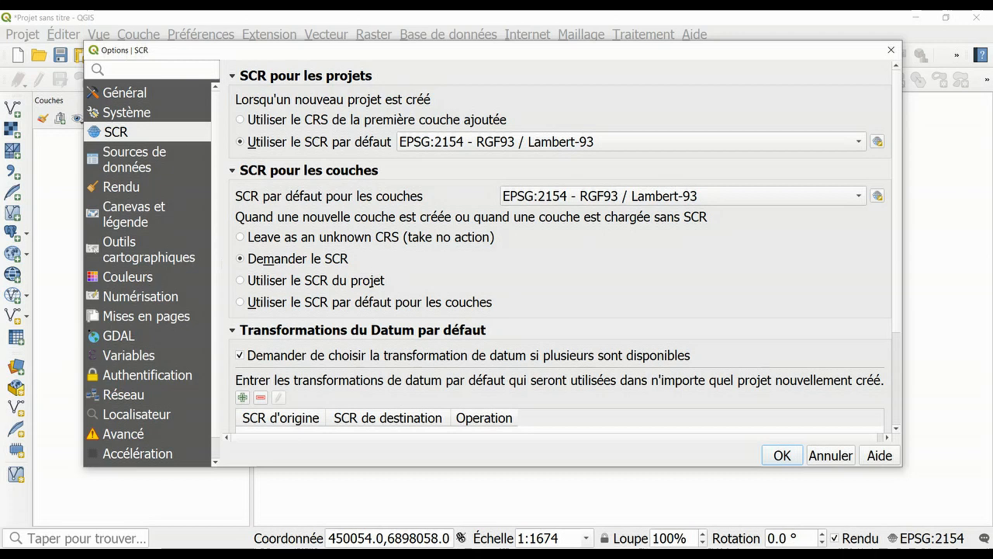
{"action": "left_click_drag", "start_coordinate": [605, 466], "coordinate": [606, 491]}
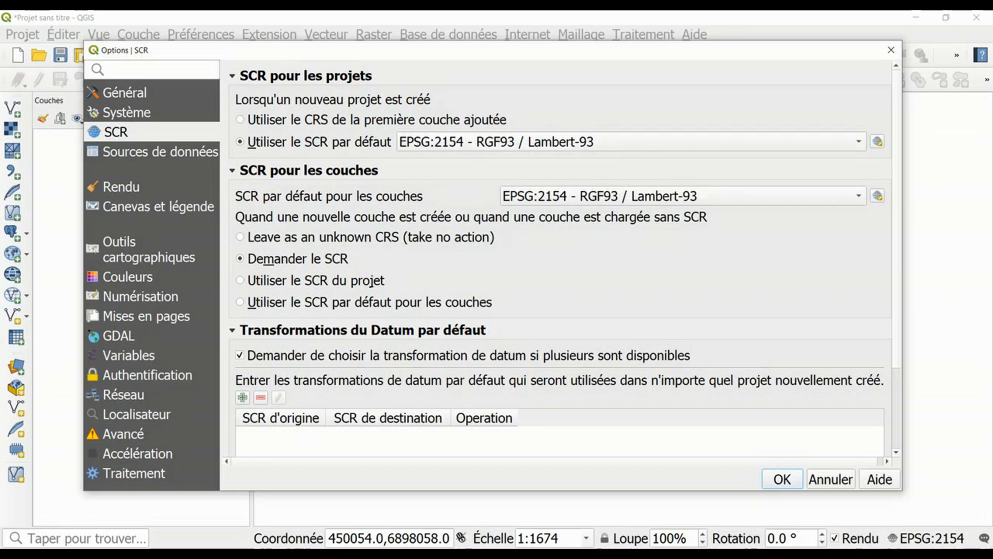
{"action": "key", "text": "Return"}
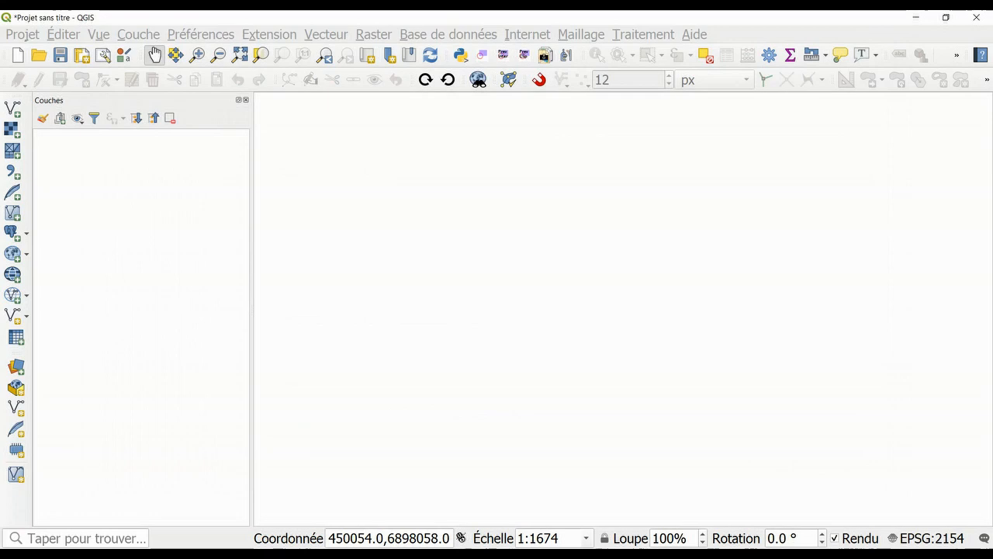
- Start adding a vector layer and browse to Maltot, F127463_LaPiste, donnee_spatiale, vecteur_georef, vecteur_ope
{"action": "left_click", "coordinate": [12, 109]}
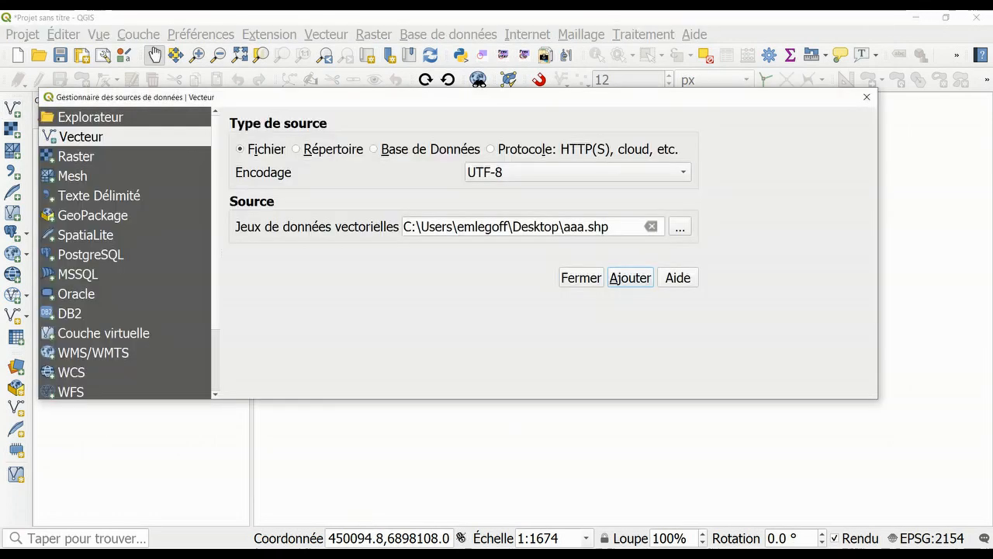
{"action": "left_click", "coordinate": [680, 227]}
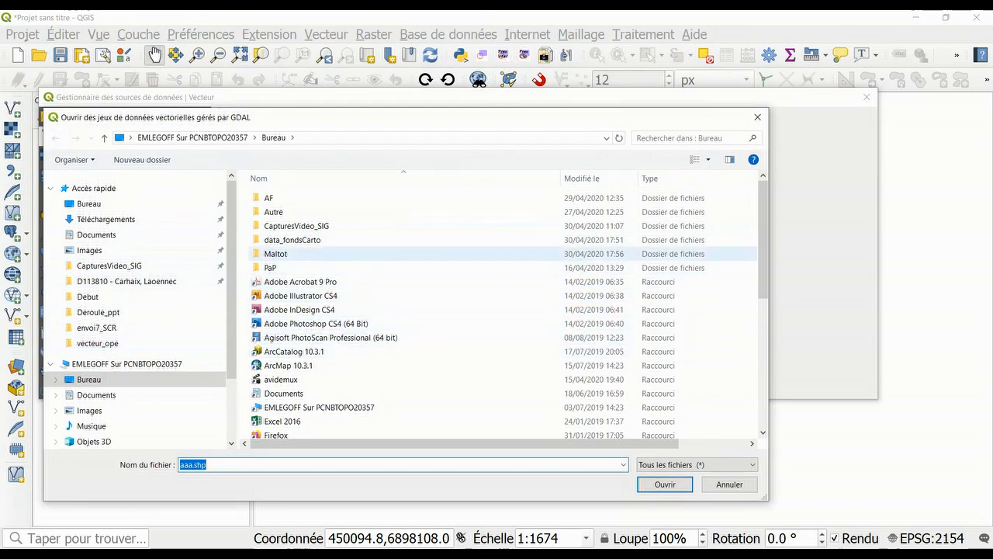
{"action": "double_click", "coordinate": [276, 253]}
{"action": "double_click", "coordinate": [291, 212]}
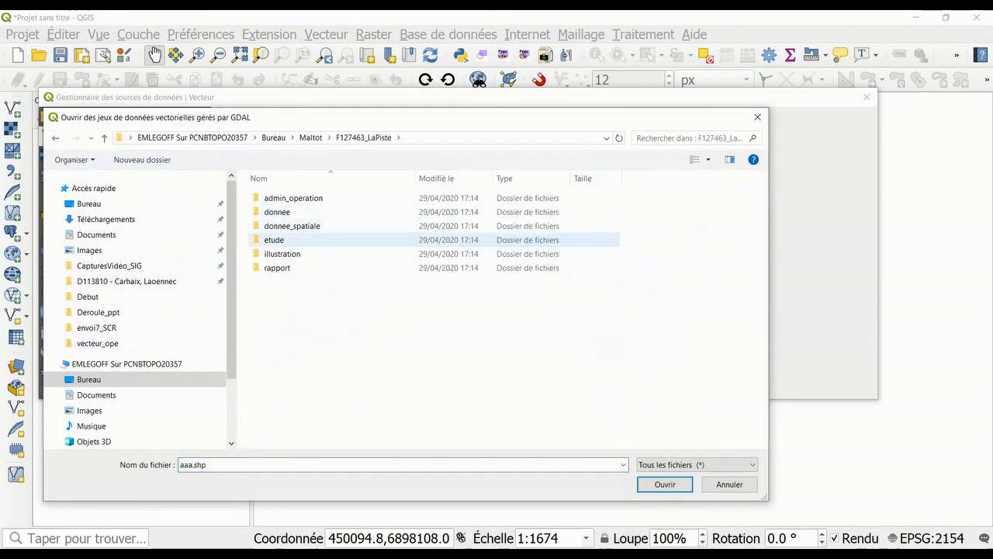
{"action": "double_click", "coordinate": [292, 225]}
{"action": "double_click", "coordinate": [291, 226]}
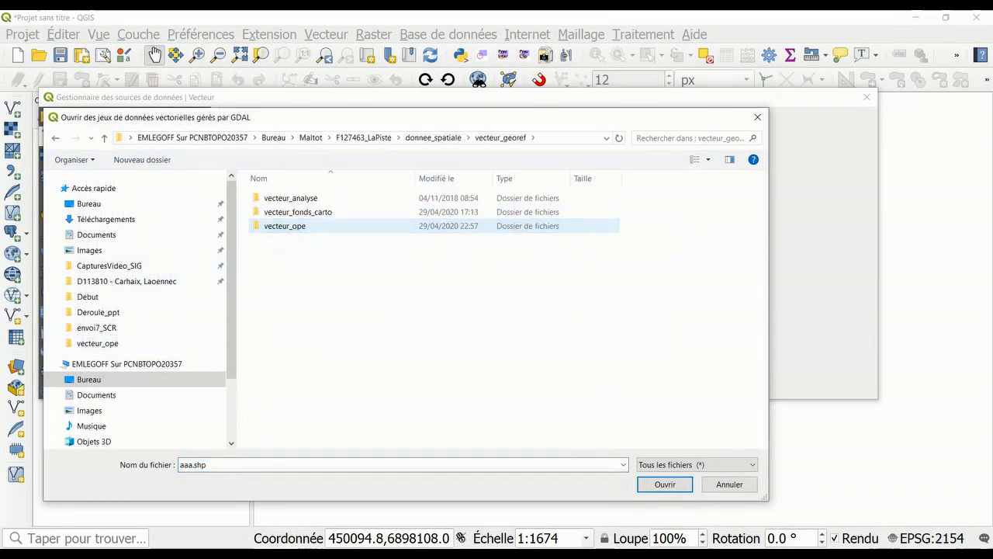
{"action": "double_click", "coordinate": [292, 226]}
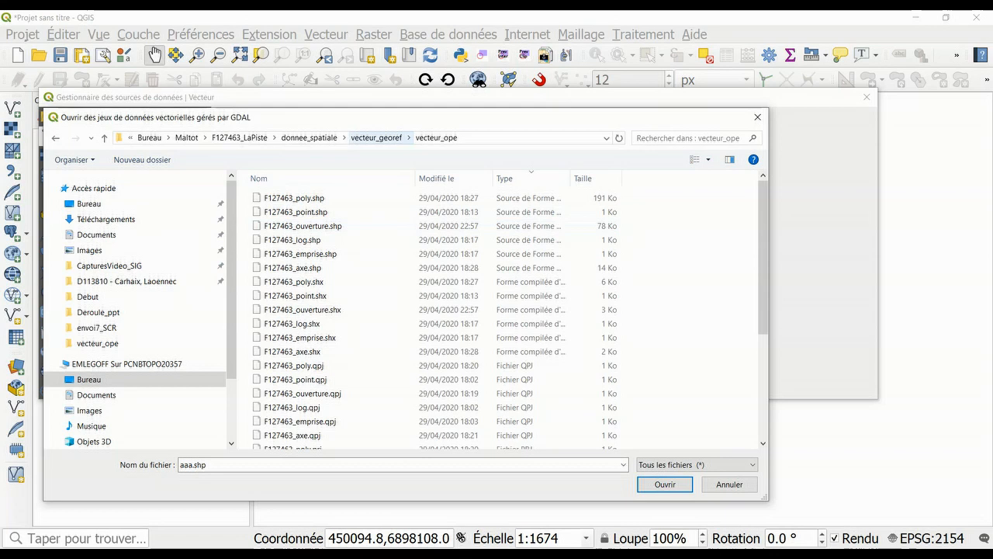
- Add F127463_poly.shp and F127463_emprise.shp to the project as vector layers
{"action": "left_click", "coordinate": [303, 226]}
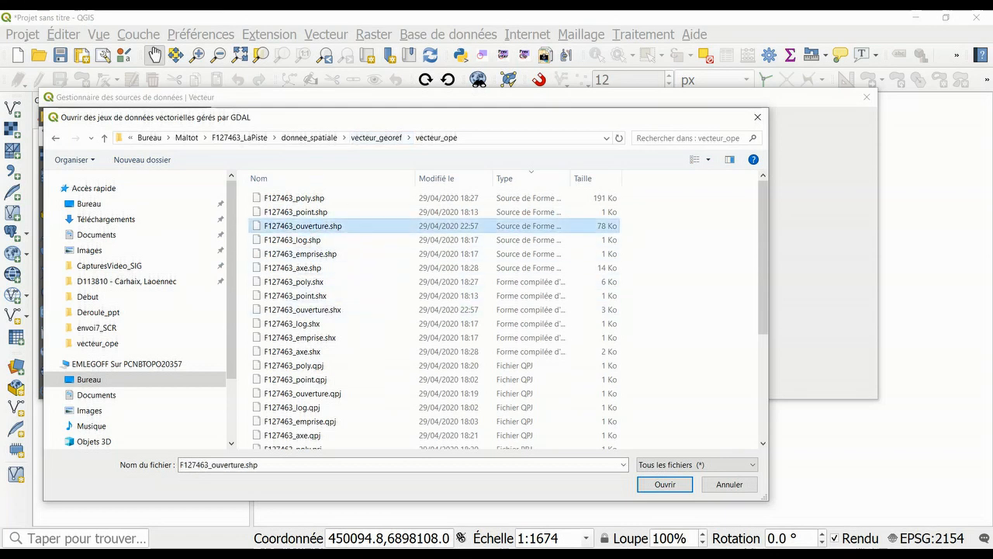
{"action": "left_click", "coordinate": [295, 197]}
{"action": "left_click", "coordinate": [300, 254], "text": "ctrl"}
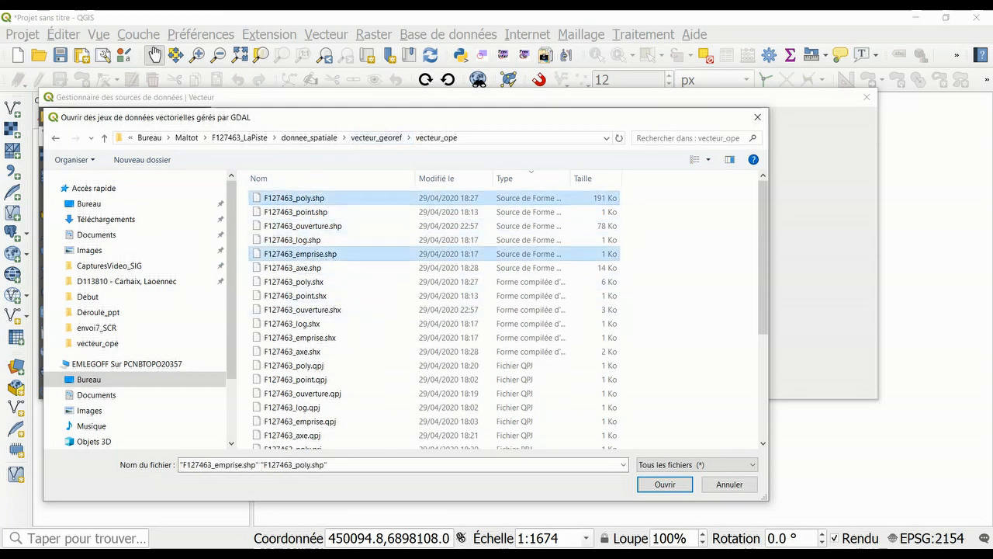
{"action": "left_click", "coordinate": [665, 484]}
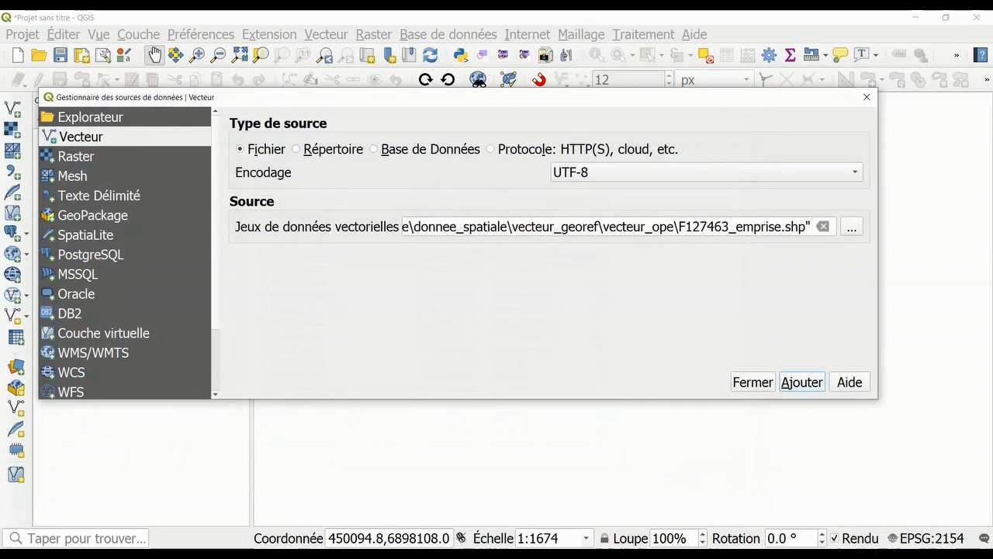
{"action": "key", "text": "Return"}
{"action": "left_click", "coordinate": [753, 382]}
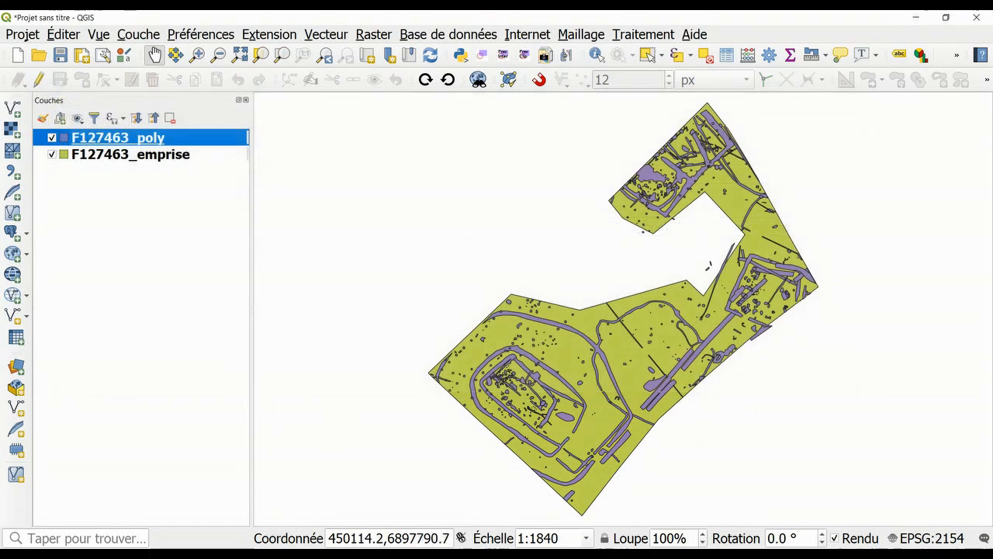
- Check the source coordinate reference system in the properties of the F127463_emprise and F127463_poly layers
{"action": "left_click", "coordinate": [390, 537]}
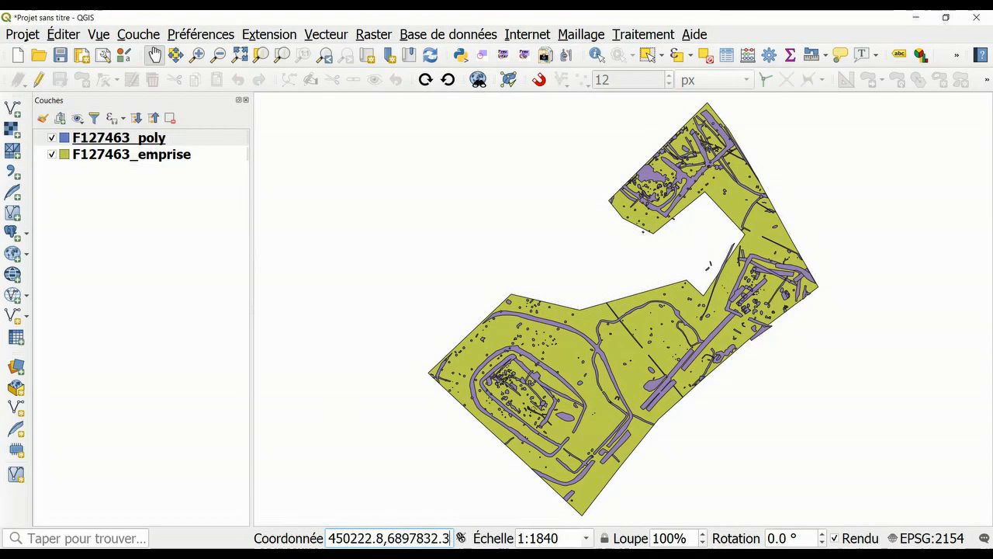
{"action": "right_click", "coordinate": [156, 154]}
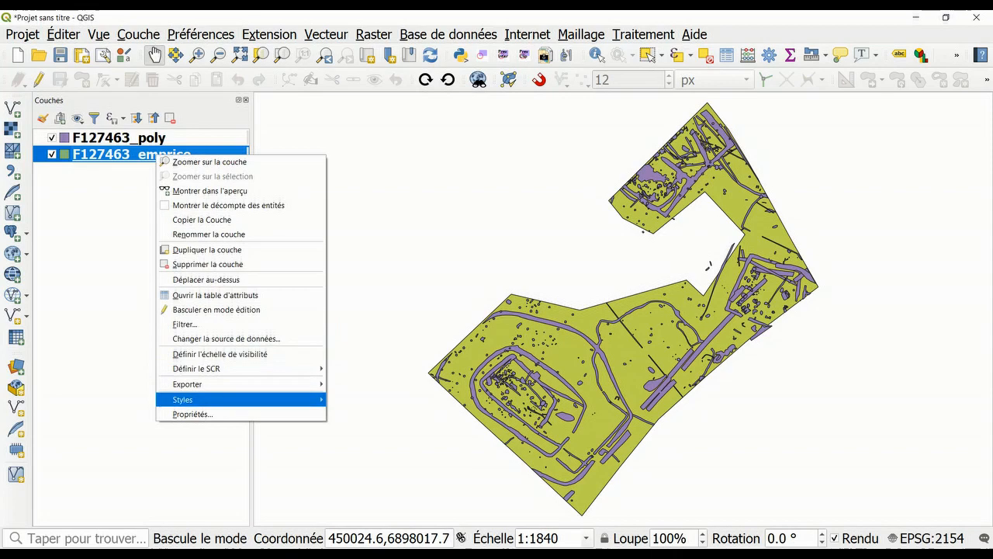
{"action": "left_click", "coordinate": [192, 414]}
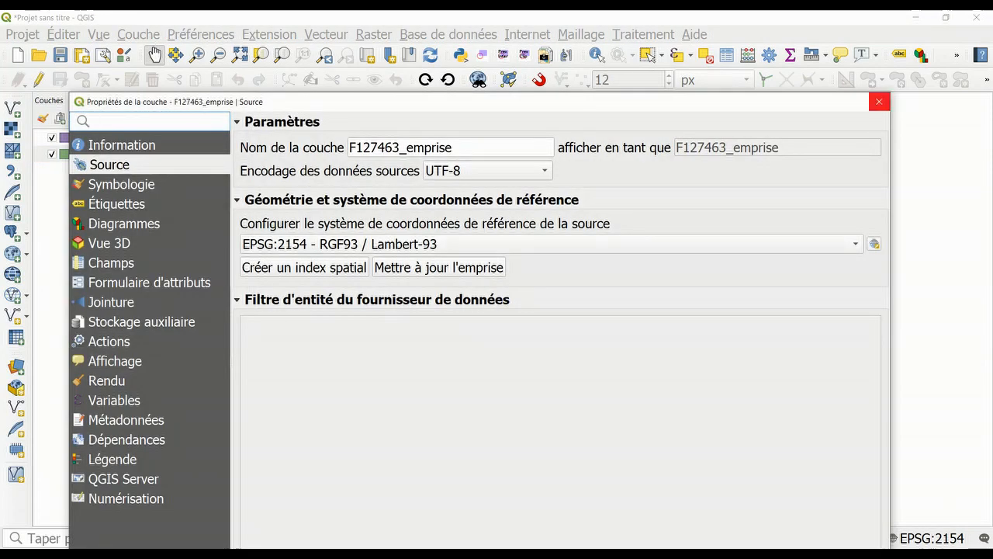
{"action": "left_click", "coordinate": [879, 101]}
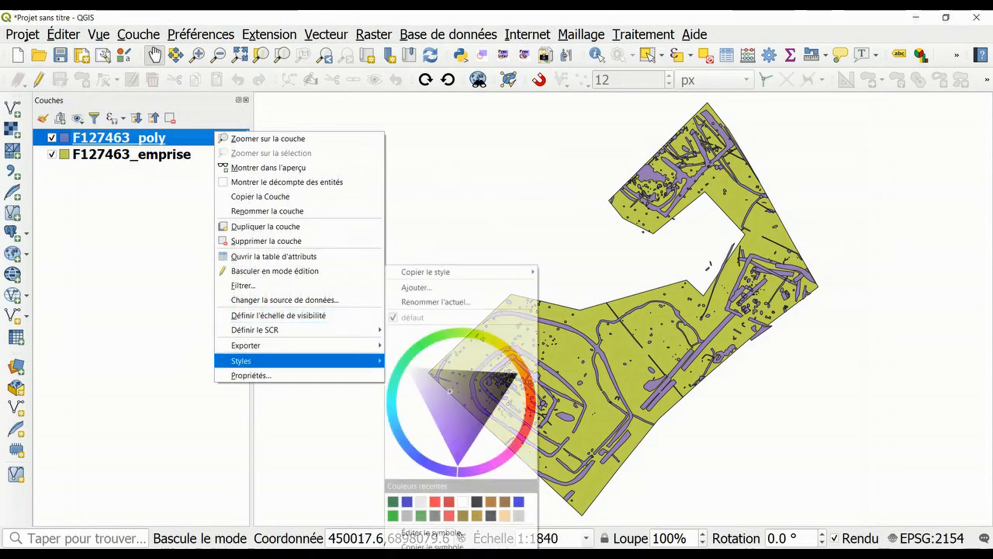
{"action": "left_click", "coordinate": [250, 376]}
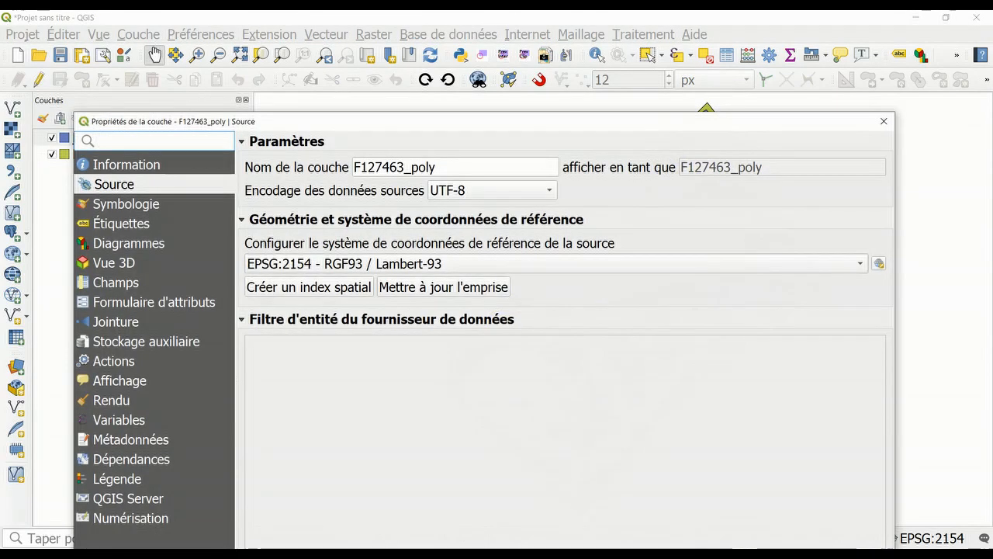
{"action": "left_click", "coordinate": [885, 121]}
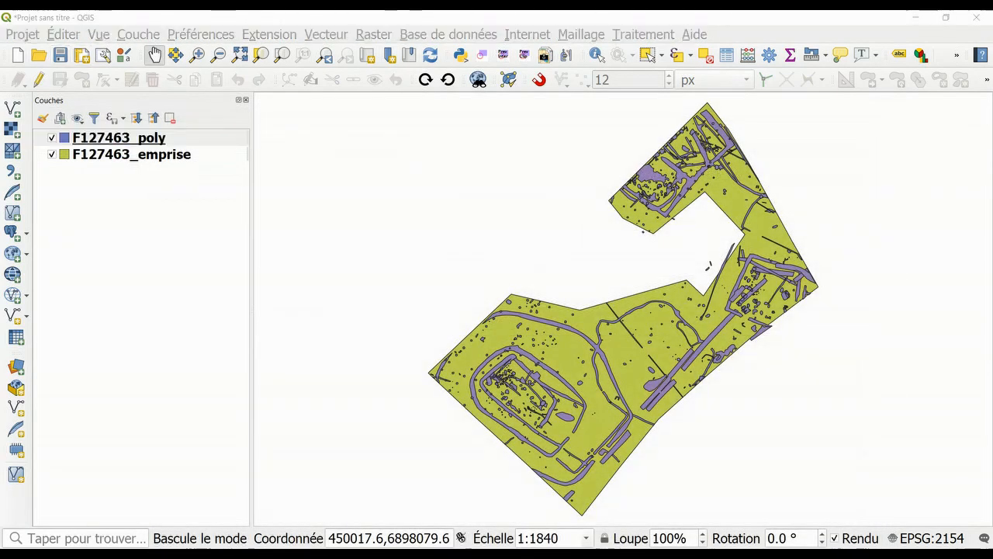
- Save the project as Maltot_v3 in the Maltot folder on the desktop
{"action": "key", "text": "ctrl+s"}
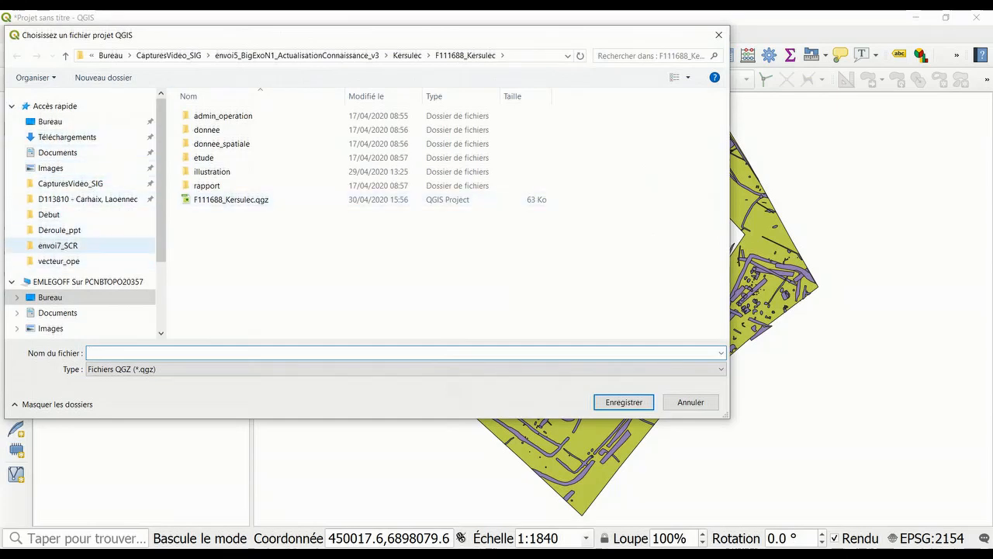
{"action": "left_click", "coordinate": [51, 121]}
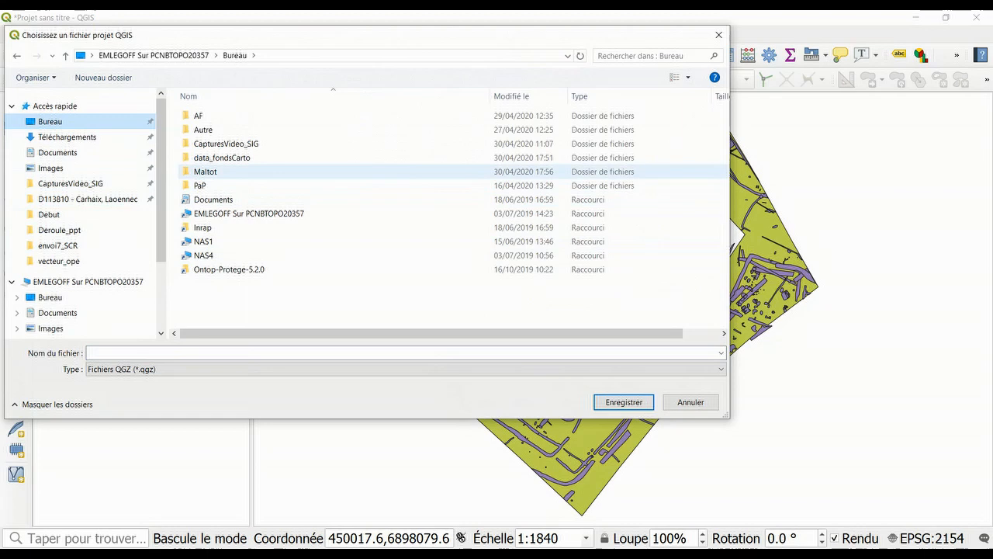
{"action": "double_click", "coordinate": [205, 171]}
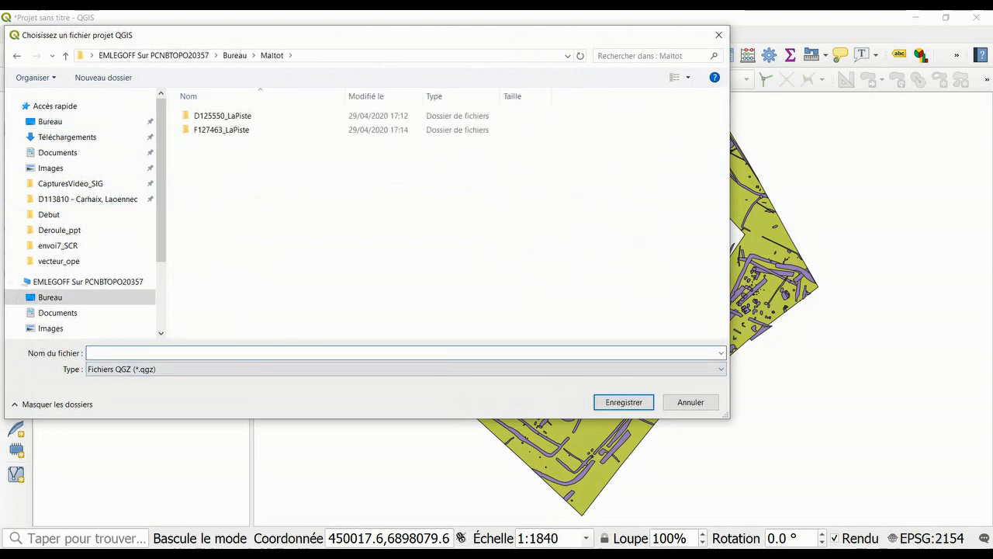
{"action": "type", "text": "Malotot"}
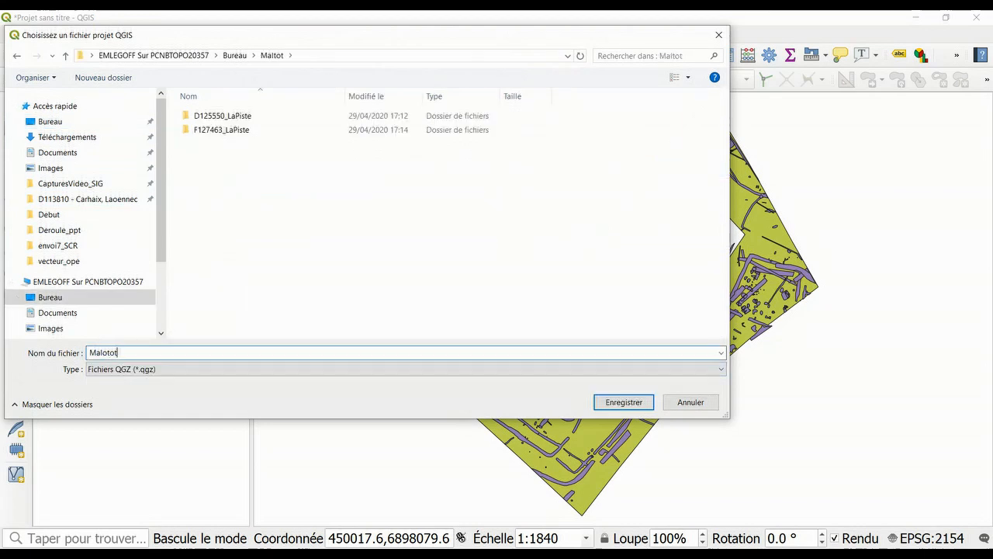
{"action": "key", "text": "BackSpace"}
{"action": "key", "text": "BackSpace"}
{"action": "key", "text": "BackSpace"}
{"action": "key", "text": "BackSpace"}
{"action": "type", "text": "tot_v3"}
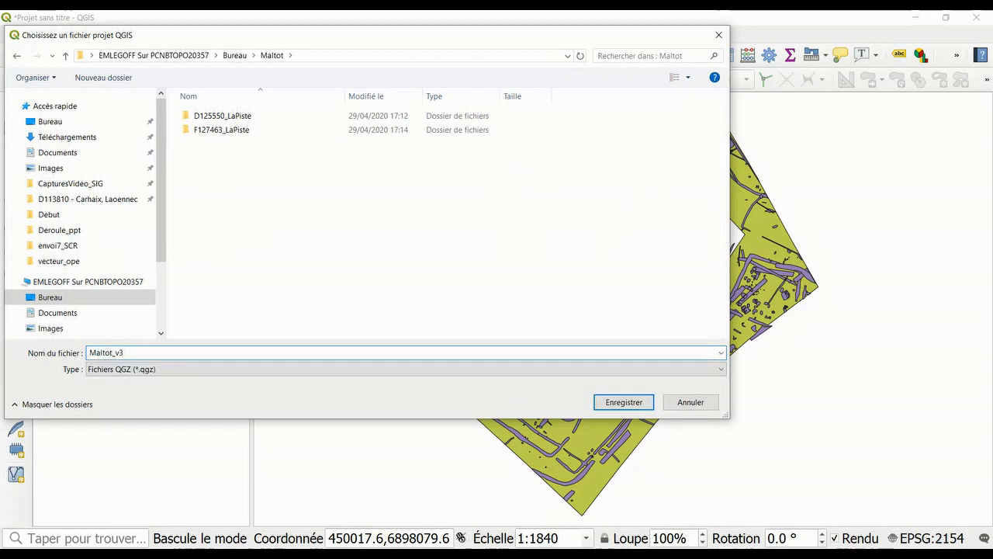
{"action": "key", "text": "Return"}
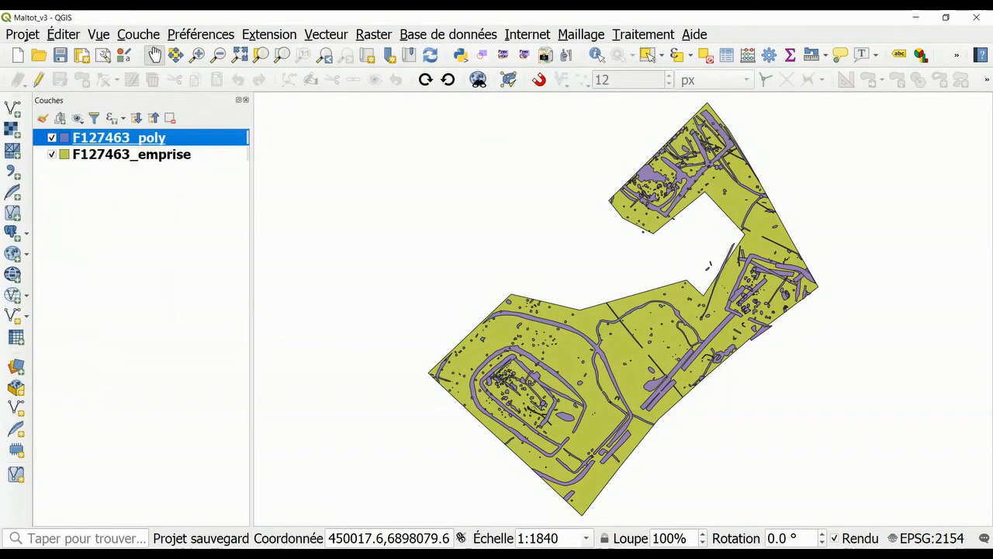
- Start adding a vector layer and browse to Maltot, D125550_LaPiste, donnee_spatiale, vecteur_georef, vecteur_ope
{"action": "left_click", "coordinate": [12, 109]}
{"action": "left_click", "coordinate": [680, 226]}
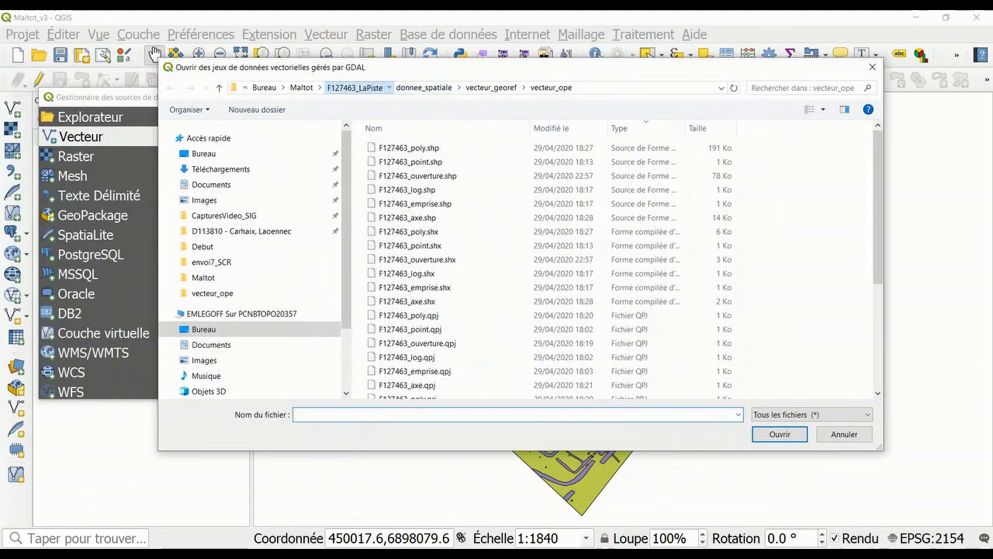
{"action": "left_click", "coordinate": [355, 87]}
{"action": "left_click", "coordinate": [425, 86]}
{"action": "double_click", "coordinate": [407, 148]}
{"action": "double_click", "coordinate": [406, 176]}
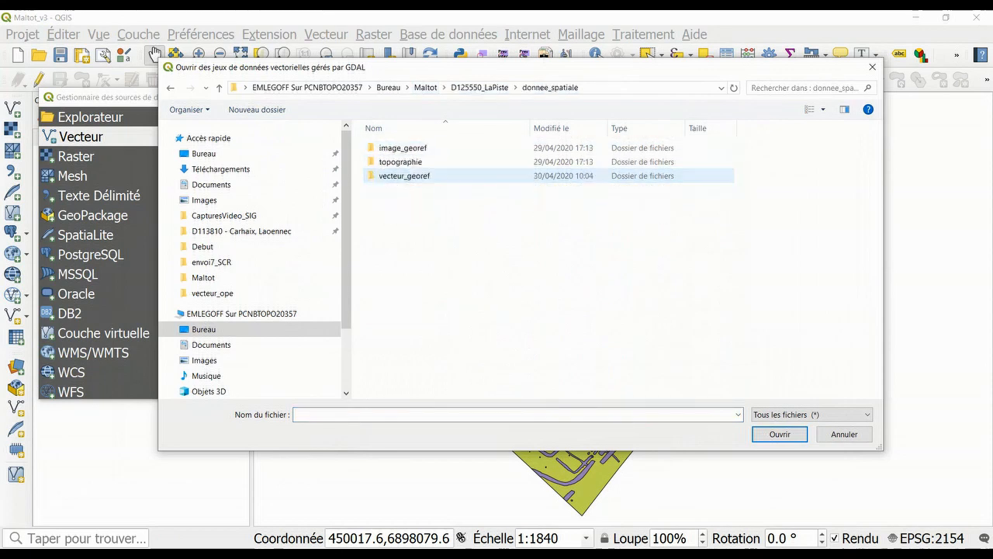
{"action": "double_click", "coordinate": [407, 176]}
{"action": "double_click", "coordinate": [407, 175]}
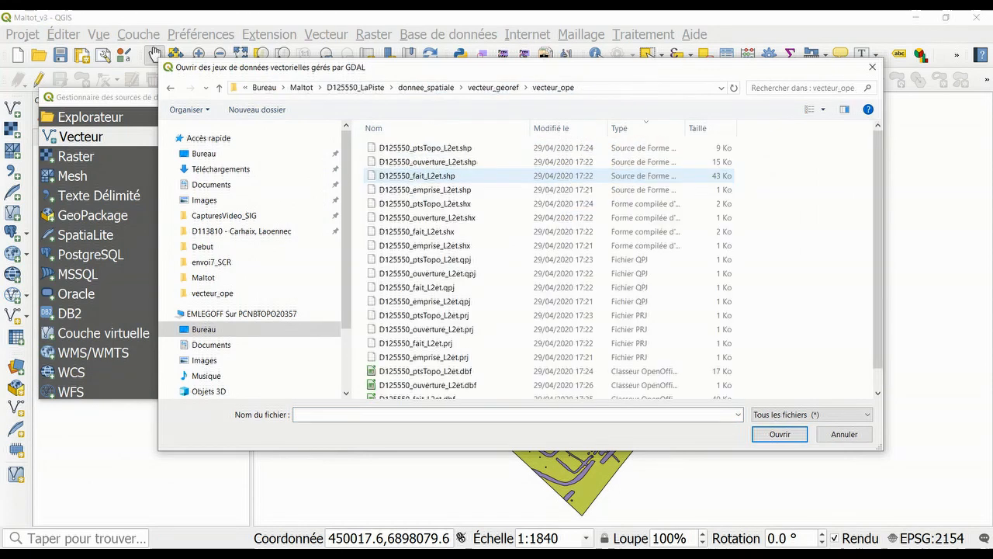
- Add D125550_ouverture_L2et.shp and D125550_emprise_L2et.shp as vector layers and move both below the F127463 layers
{"action": "left_click", "coordinate": [434, 161]}
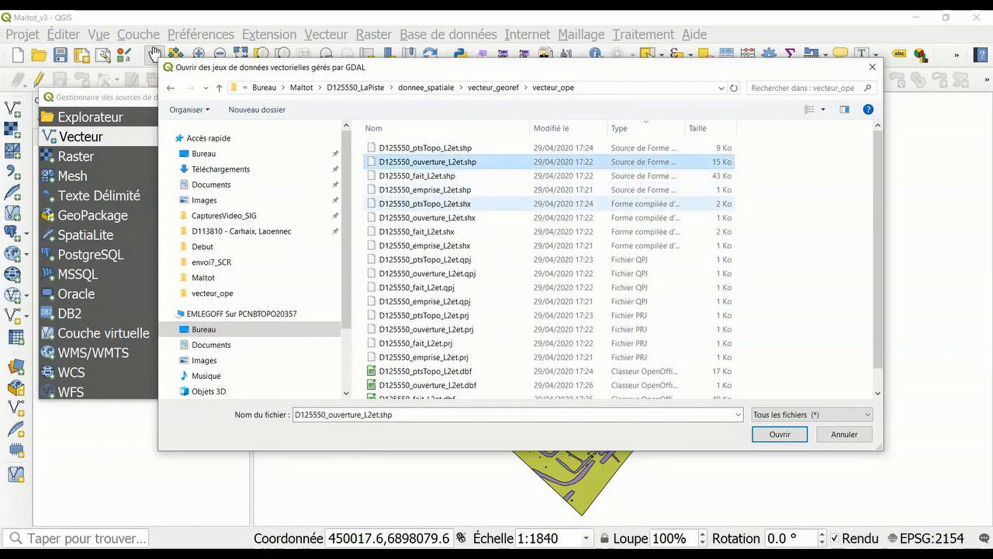
{"action": "left_click", "coordinate": [425, 190], "text": "ctrl"}
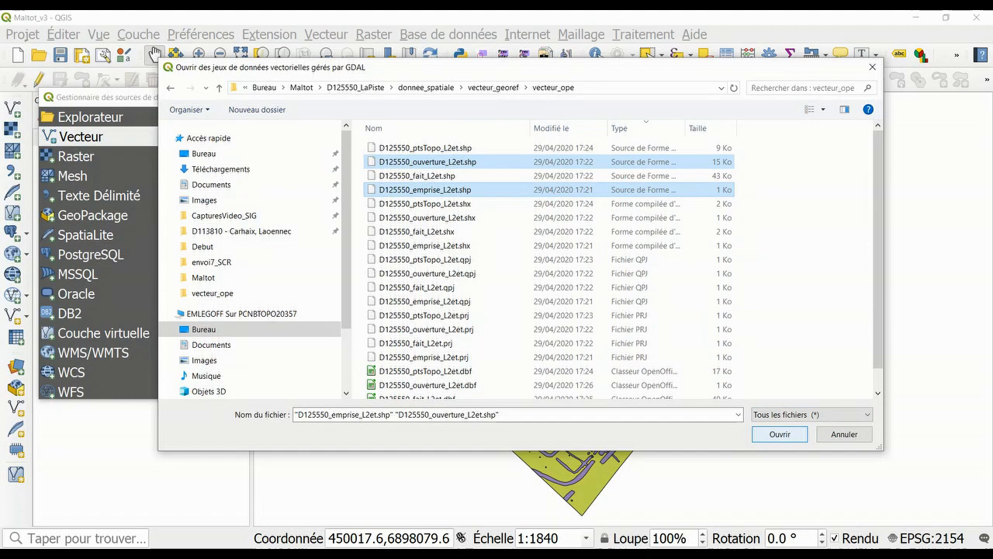
{"action": "key", "text": "Return"}
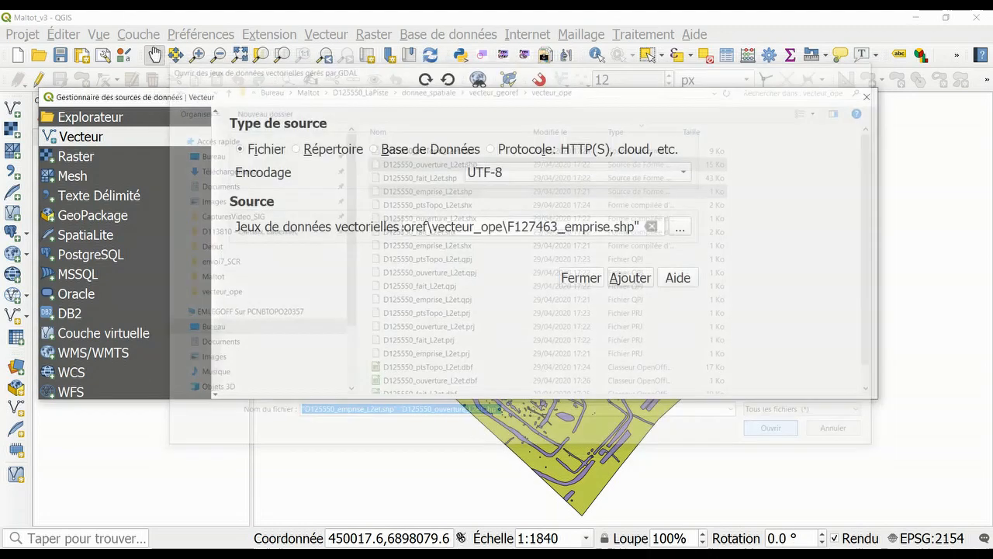
{"action": "left_click", "coordinate": [802, 382]}
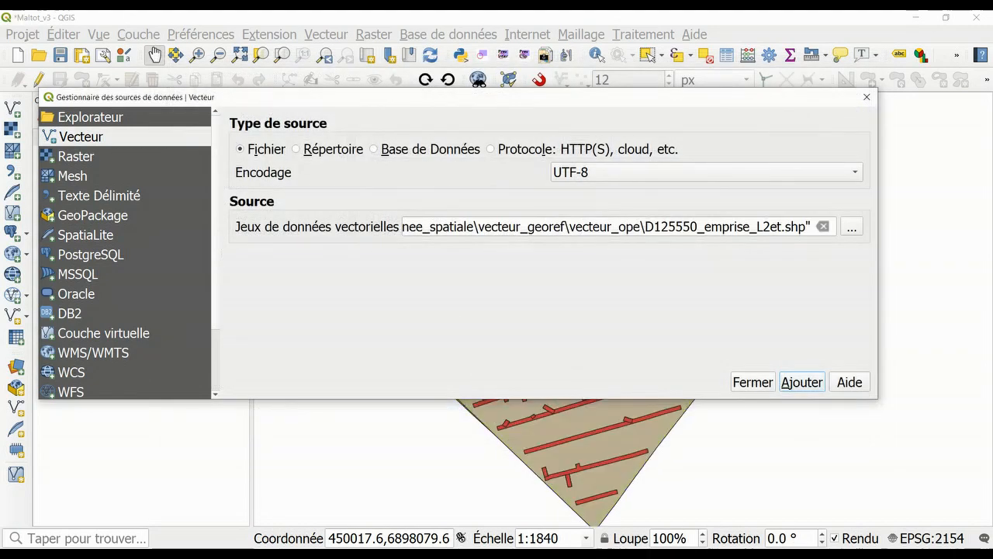
{"action": "left_click", "coordinate": [753, 382]}
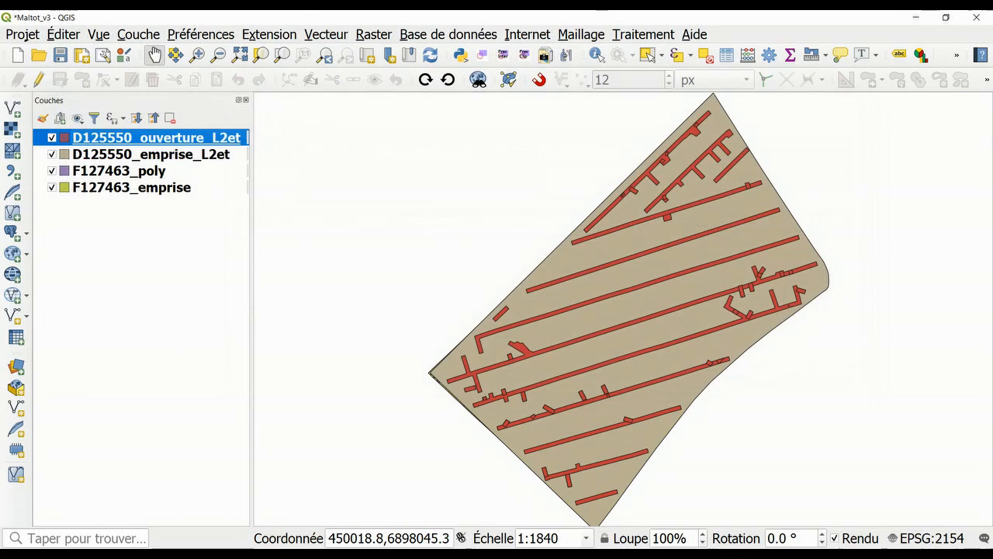
{"action": "left_click", "coordinate": [151, 154], "text": "ctrl"}
{"action": "left_click_drag", "start_coordinate": [152, 155], "coordinate": [151, 203]}
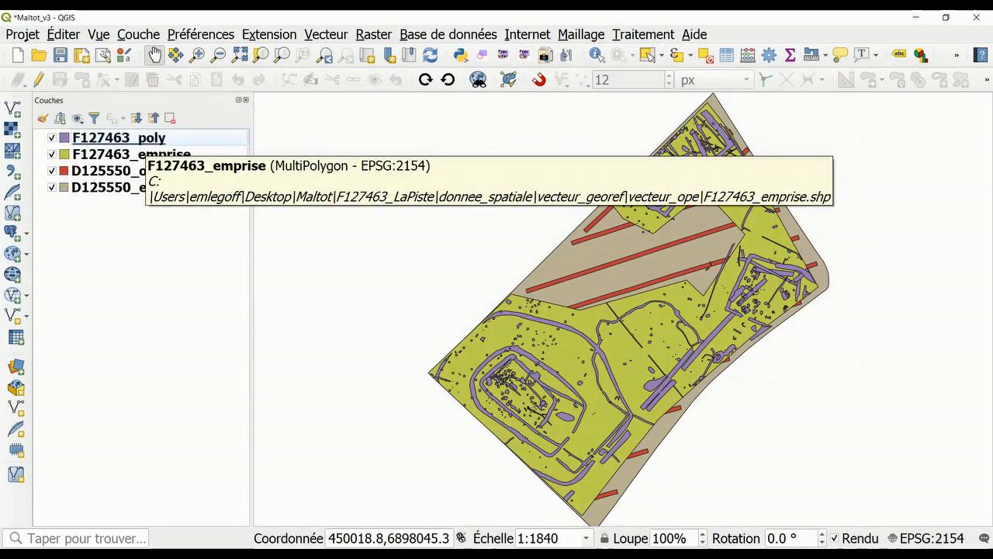
- Check the source coordinate reference system in the properties of the D125550_emprise_L2et and D125550_ouverture_L2et layers
{"action": "left_click", "coordinate": [120, 187]}
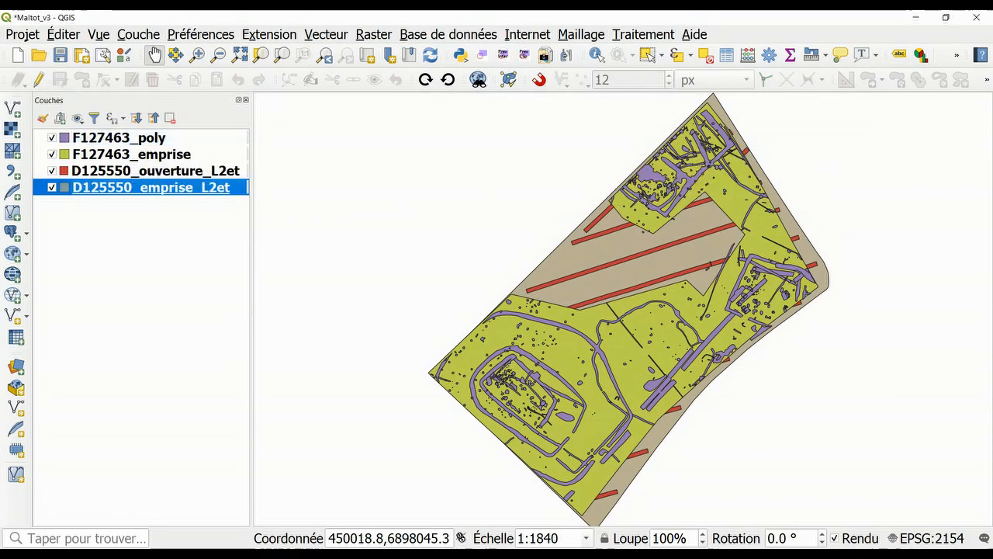
{"action": "right_click", "coordinate": [120, 187]}
{"action": "left_click", "coordinate": [157, 446]}
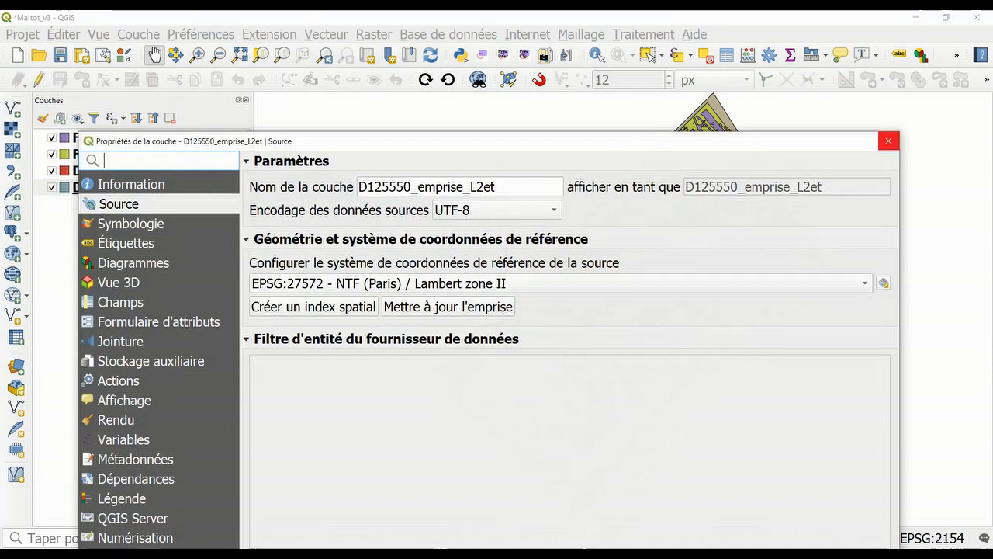
{"action": "left_click", "coordinate": [889, 140]}
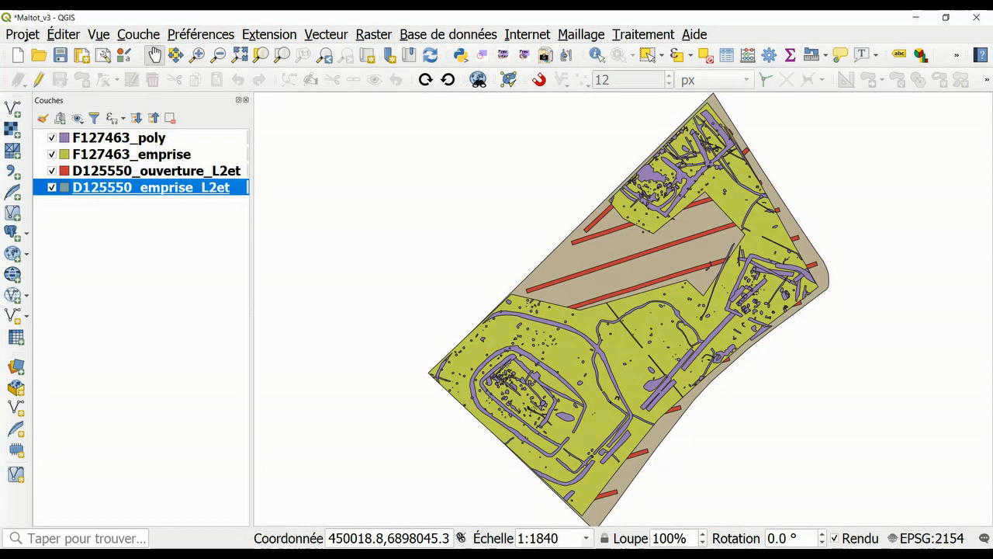
{"action": "right_click", "coordinate": [149, 173]}
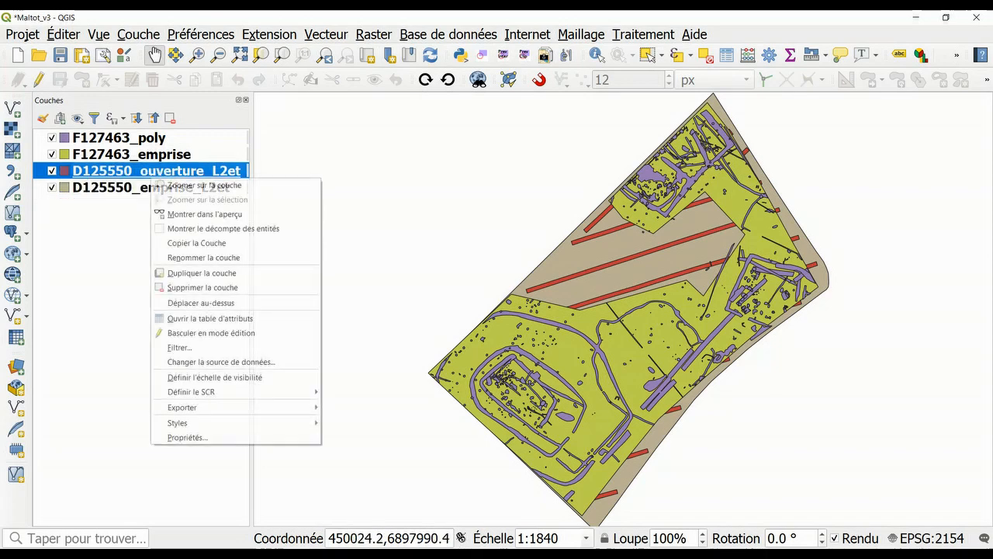
{"action": "key", "text": "Escape"}
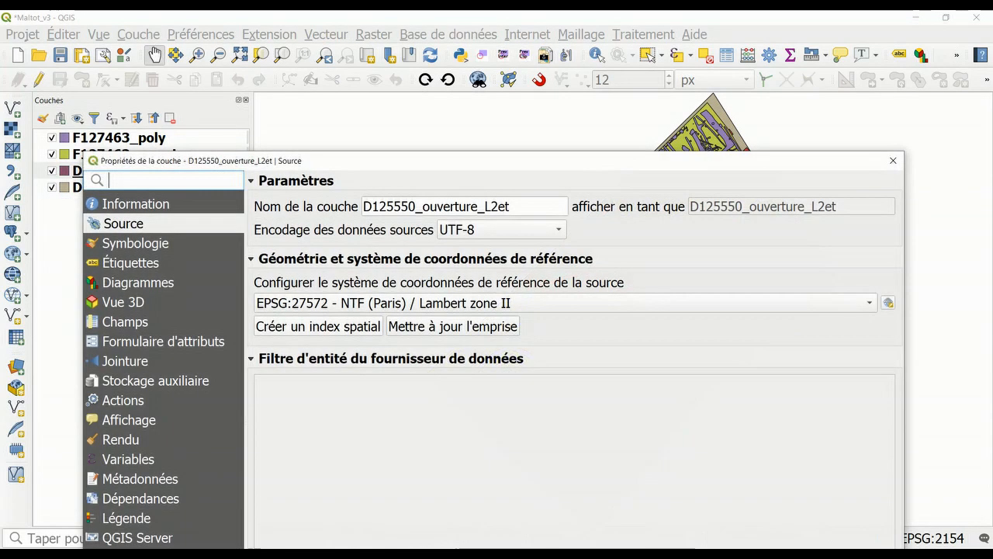
{"action": "left_click_drag", "start_coordinate": [487, 165], "coordinate": [453, 51]}
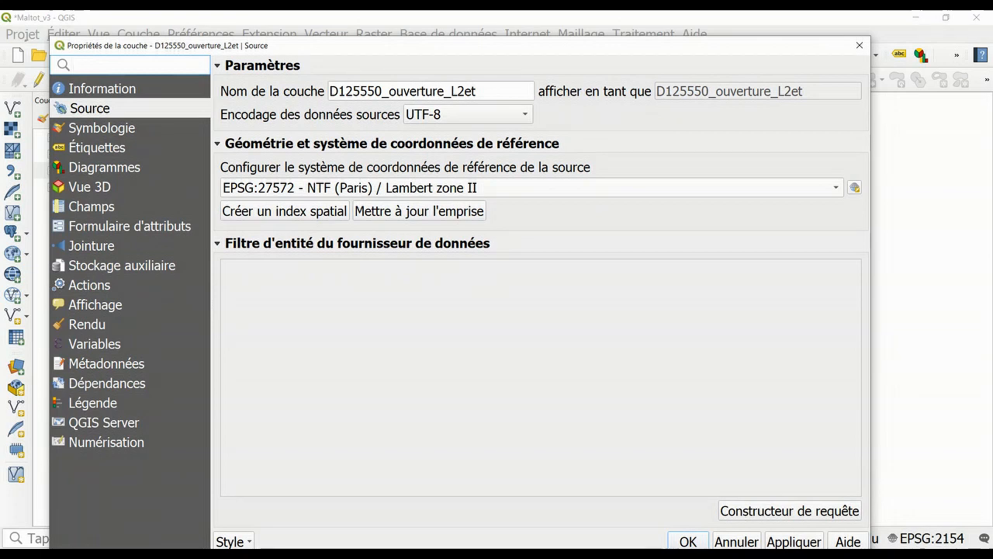
{"action": "left_click", "coordinate": [859, 45]}
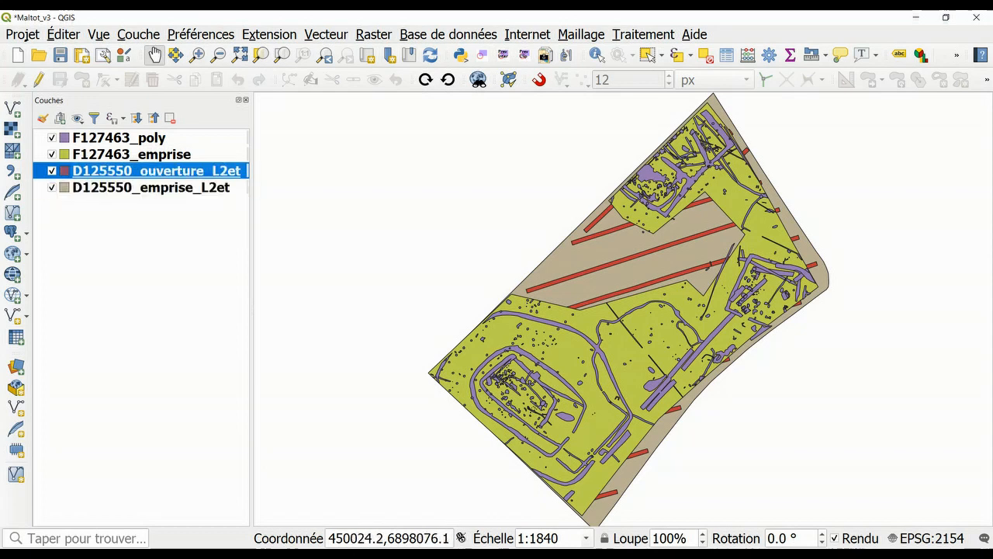
{"action": "left_click", "coordinate": [156, 171], "text": "ctrl"}
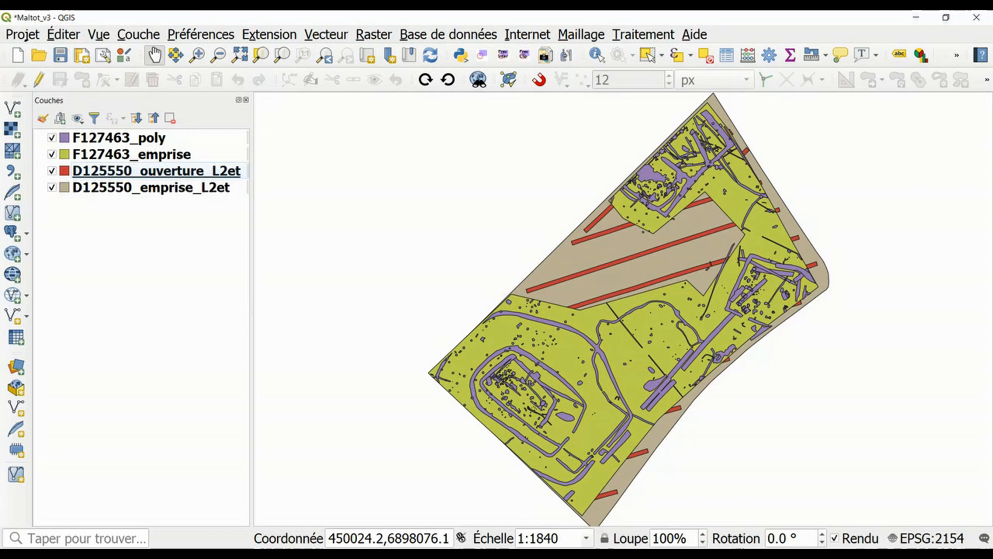
{"action": "left_click", "coordinate": [131, 154]}
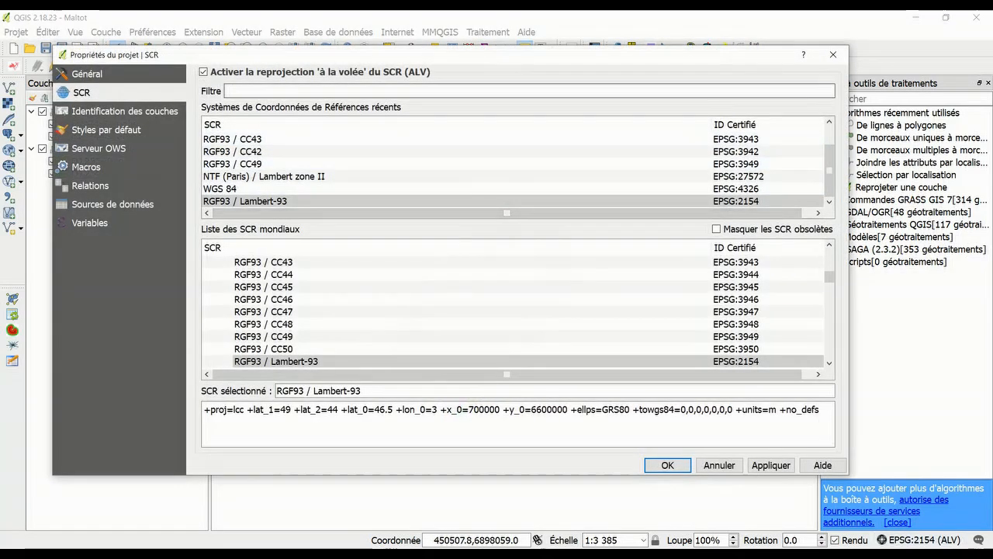
- Switch to the Maltot project in QGIS 2.18.23 and turn off on-the-fly reprojection in the project's coordinate system properties
{"action": "left_click", "coordinate": [204, 72]}
{"action": "key", "text": "Return"}
{"action": "scroll", "coordinate": [554, 342], "scroll_direction": "up", "scroll_amount": 1}
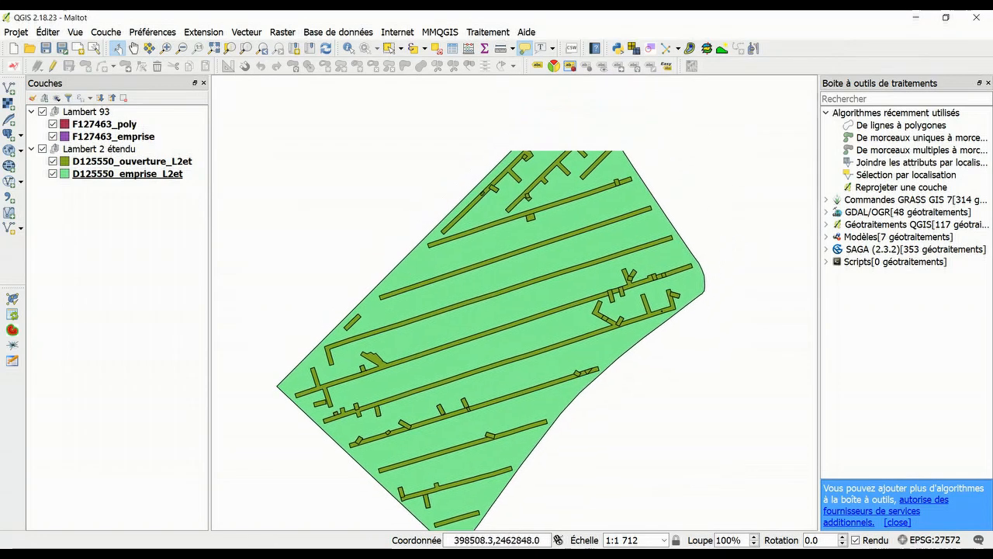
- Zoom in turn to the F127463_emprise and D125550_emprise_L2et layers and compare their map coordinates without reprojection
{"action": "right_click", "coordinate": [136, 174]}
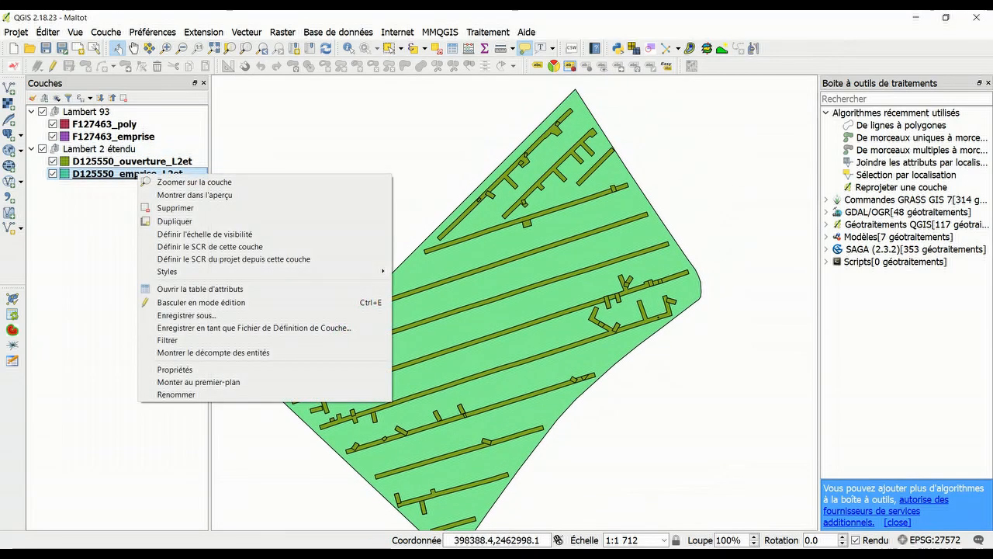
{"action": "left_click", "coordinate": [135, 161]}
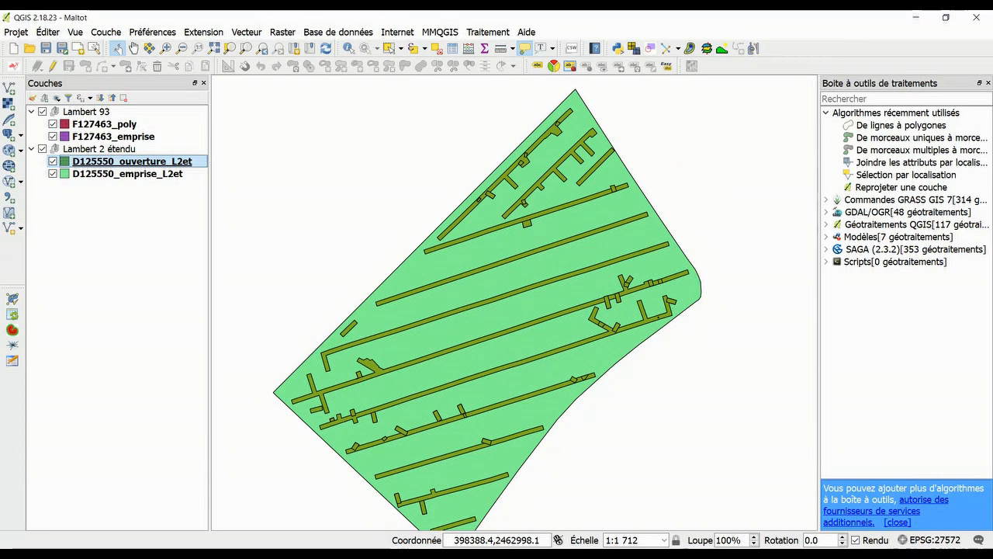
{"action": "right_click", "coordinate": [116, 162]}
{"action": "right_click", "coordinate": [116, 135]}
{"action": "left_click", "coordinate": [148, 143]}
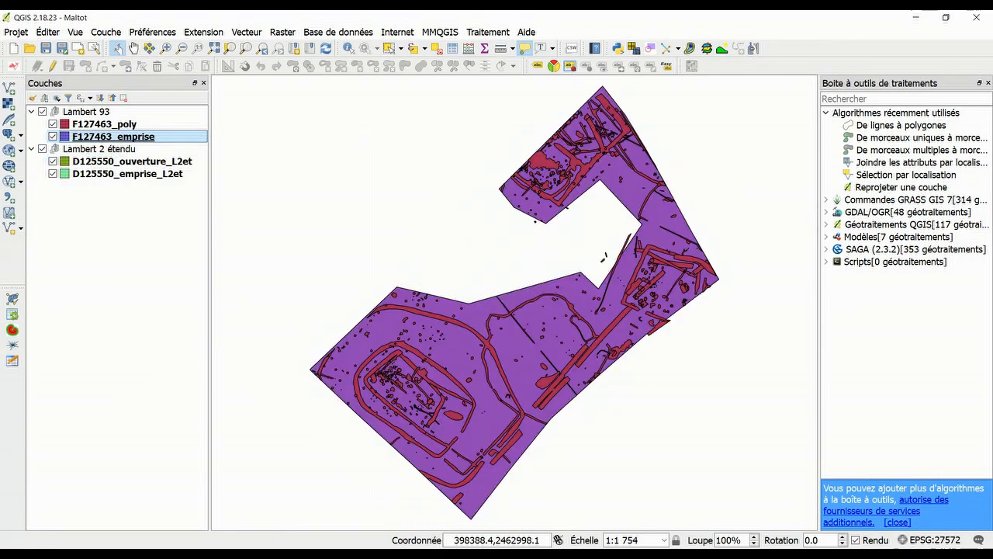
{"action": "left_click", "coordinate": [502, 540]}
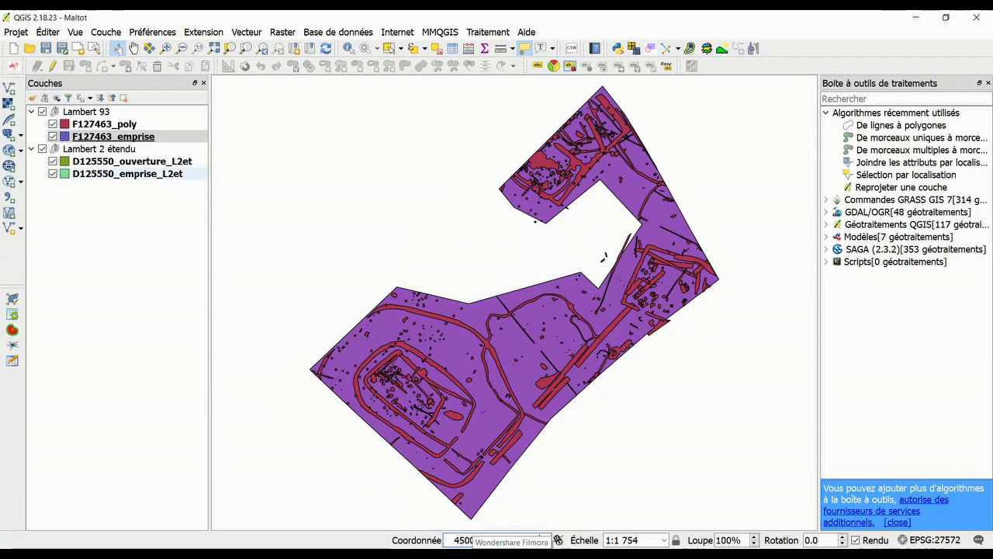
{"action": "right_click", "coordinate": [176, 173]}
{"action": "left_click", "coordinate": [210, 180]}
{"action": "left_click_drag", "start_coordinate": [497, 341], "coordinate": [554, 175]}
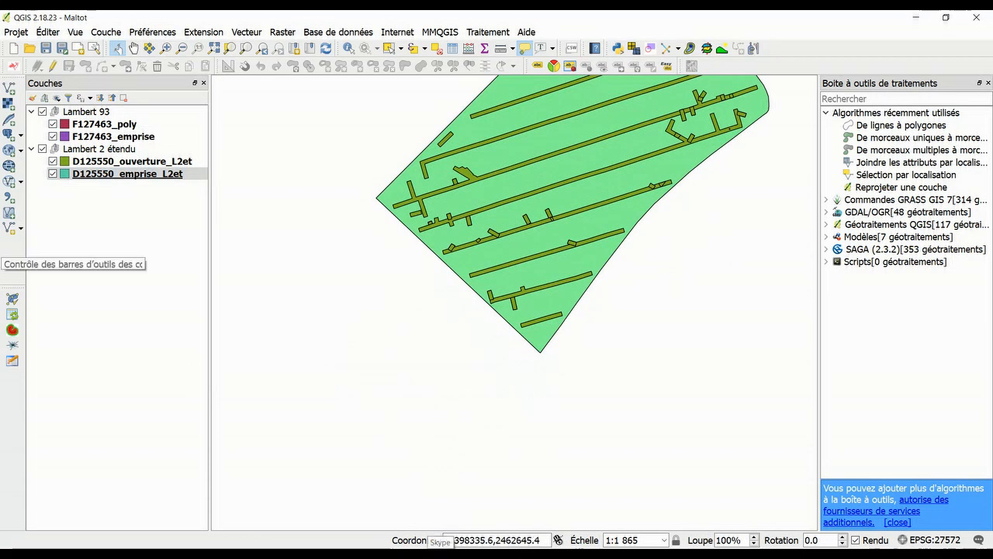
{"action": "left_click_drag", "start_coordinate": [543, 226], "coordinate": [493, 366]}
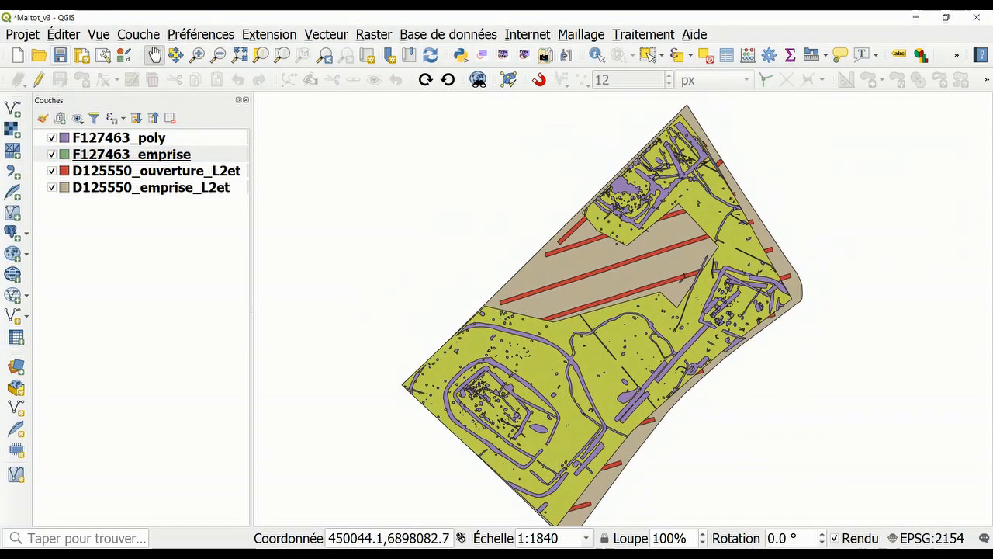
- Return to the newer QGIS version and save the Maltot_v3 project
{"action": "key", "text": "ctrl+s"}
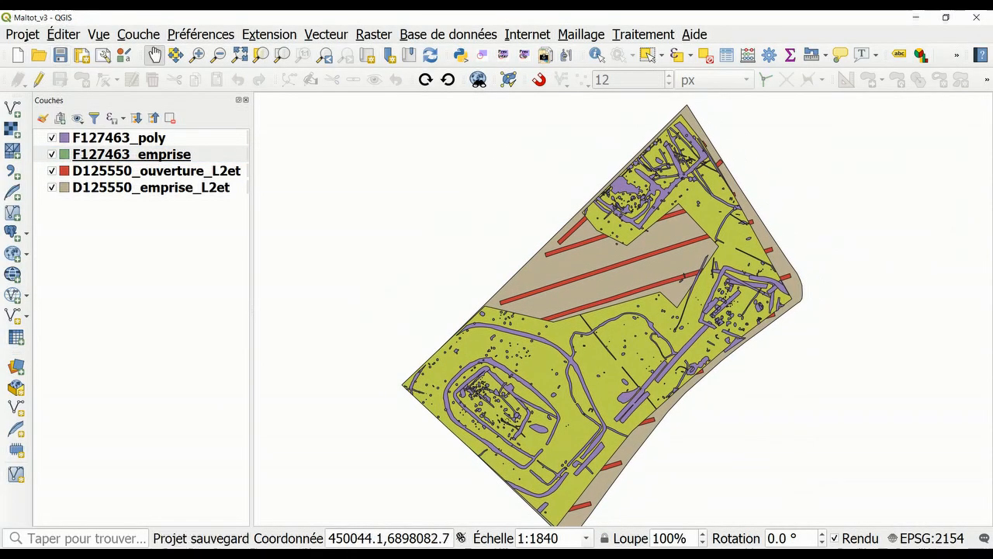